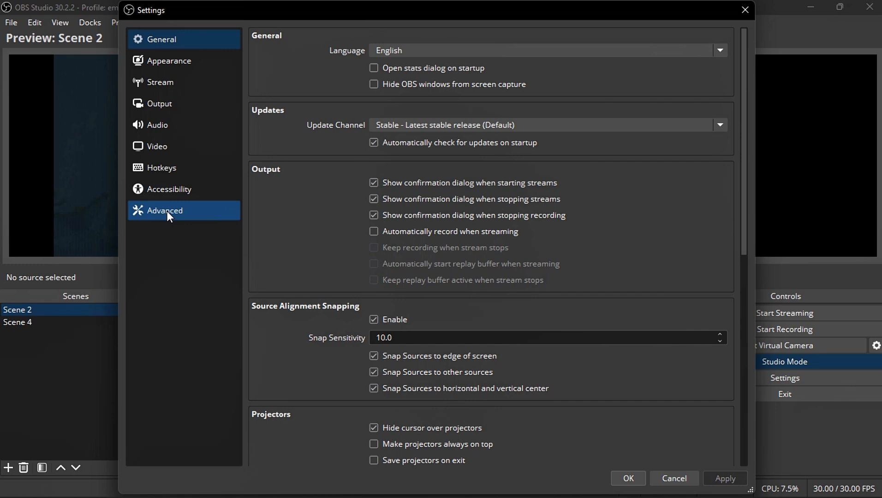
Step: Review the Advanced settings for recording, stream delay, reconnecting and network, and briefly toggle the option to overwrite existing files
{"action": "left_click", "coordinate": [165, 211]}
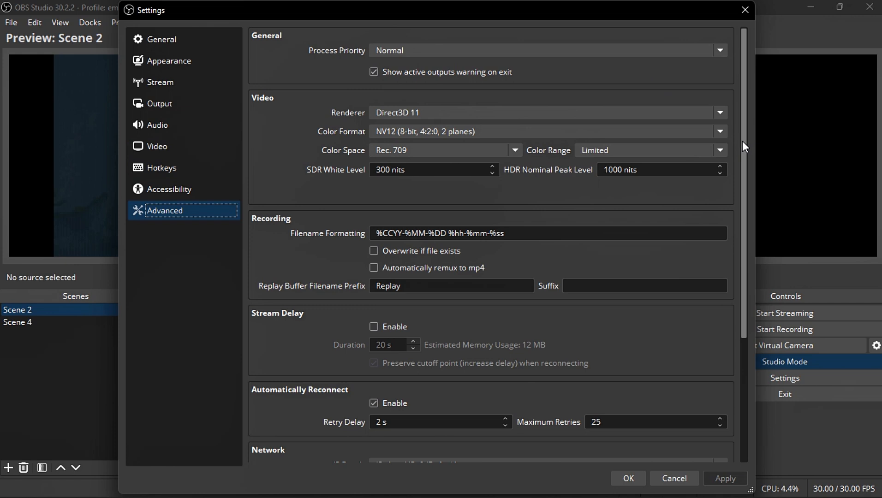
{"action": "left_click_drag", "start_coordinate": [745, 147], "coordinate": [747, 266]}
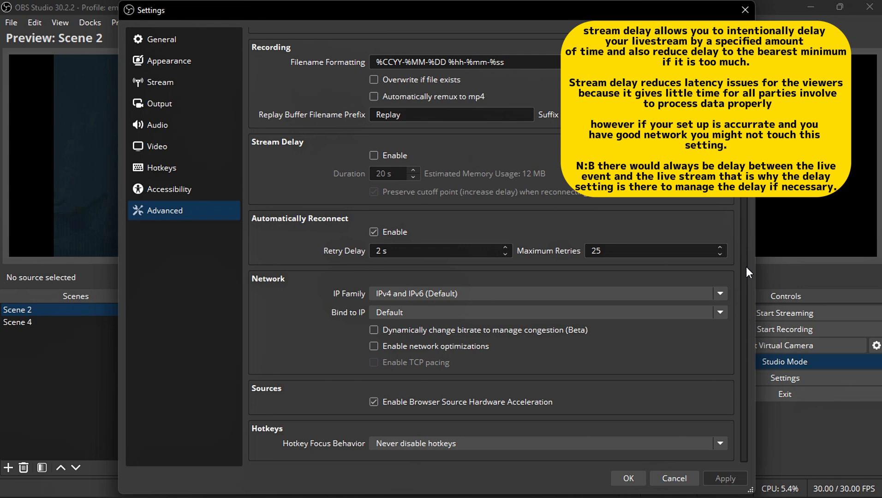
{"action": "left_click_drag", "start_coordinate": [747, 266], "coordinate": [752, 201]}
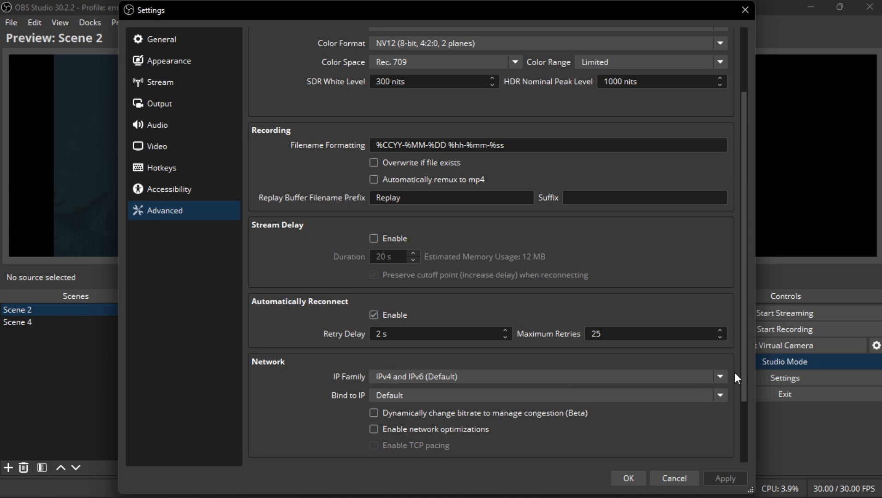
{"action": "left_click_drag", "start_coordinate": [744, 383], "coordinate": [747, 422]}
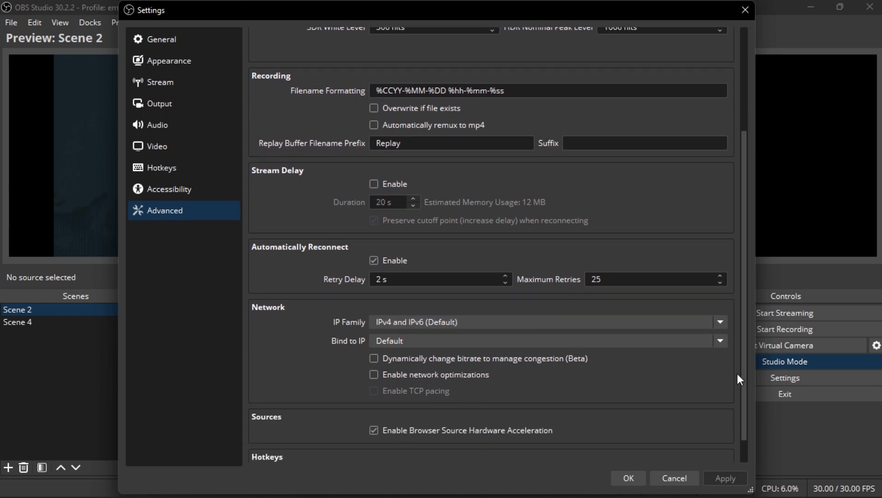
{"action": "left_click_drag", "start_coordinate": [744, 326], "coordinate": [715, 217]}
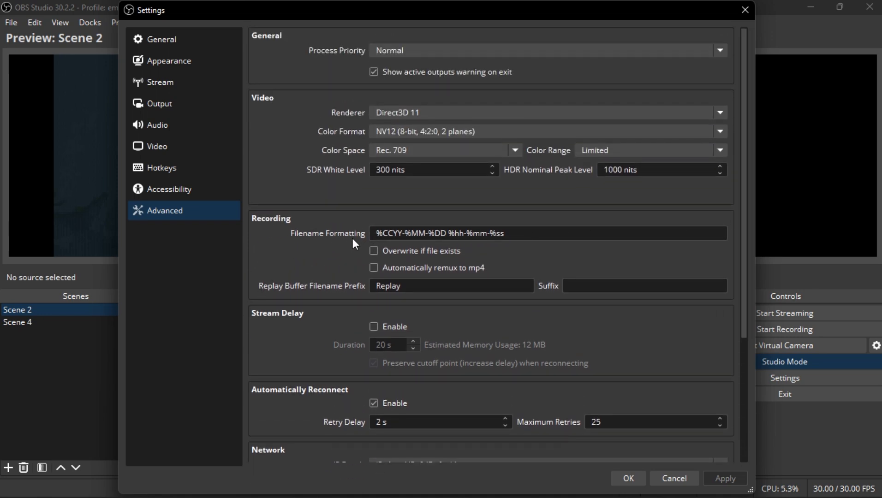
{"action": "left_click", "coordinate": [375, 251]}
{"action": "left_click", "coordinate": [374, 254]}
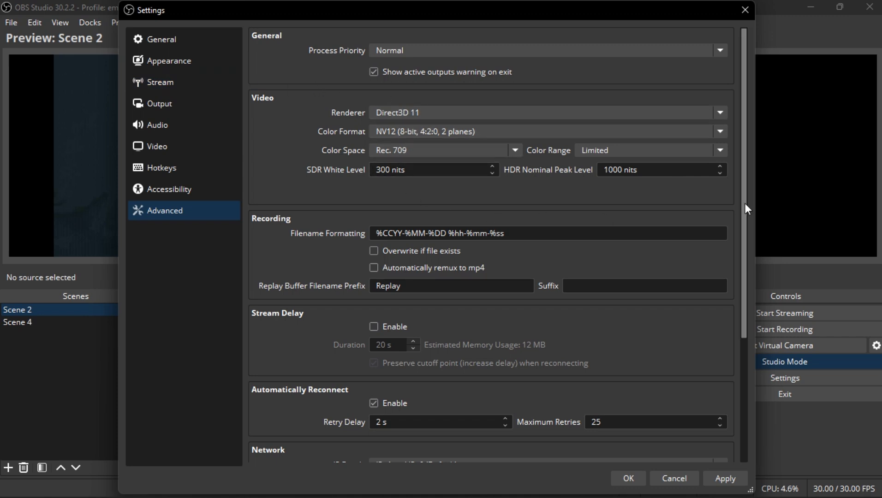
Step: Try enabling Use Different Colors in the Accessibility settings, and turn it back off
{"action": "left_click", "coordinate": [193, 191]}
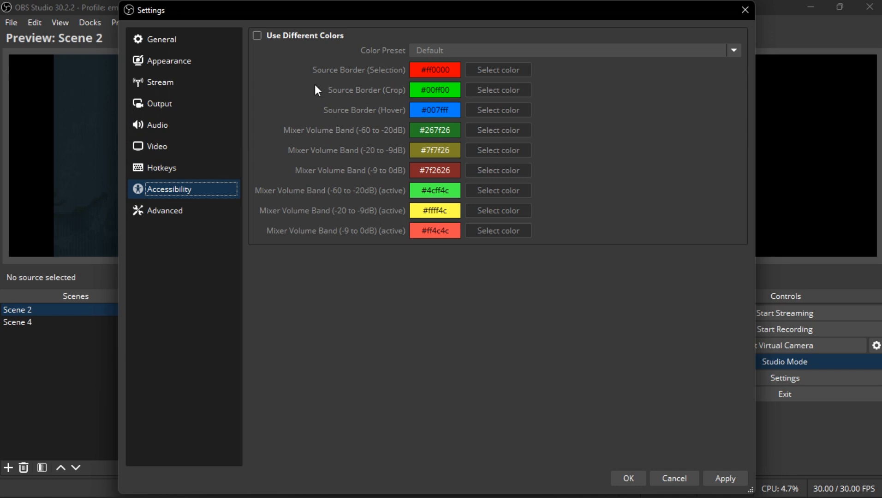
{"action": "left_click", "coordinate": [256, 36]}
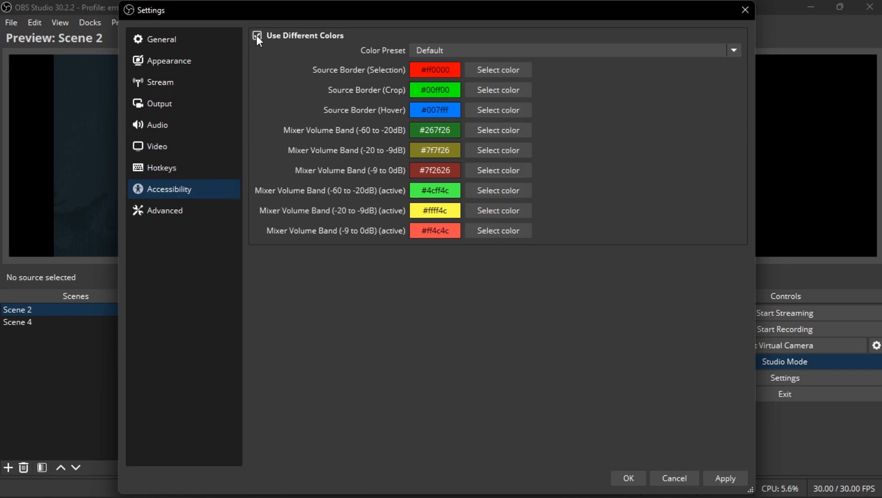
{"action": "left_click", "coordinate": [256, 35]}
Step: Try assigning G as the Mute hotkey for Audio Input Capture, and revert the assignment
{"action": "left_click", "coordinate": [205, 168]}
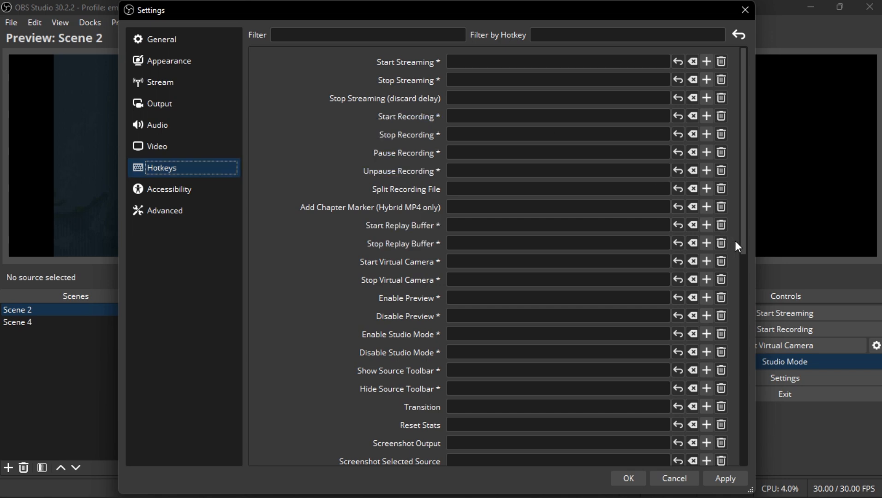
{"action": "left_click_drag", "start_coordinate": [744, 237], "coordinate": [725, 406]}
{"action": "left_click", "coordinate": [470, 400]}
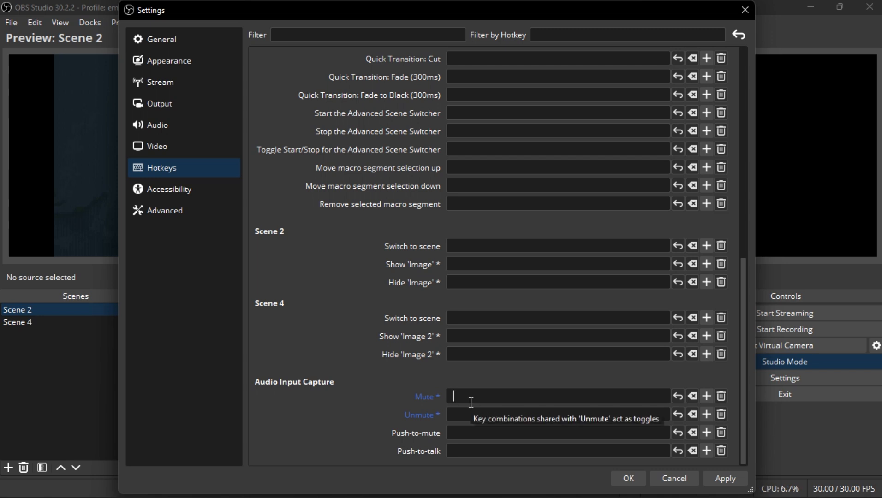
{"action": "key", "text": "g"}
{"action": "left_click", "coordinate": [678, 397]}
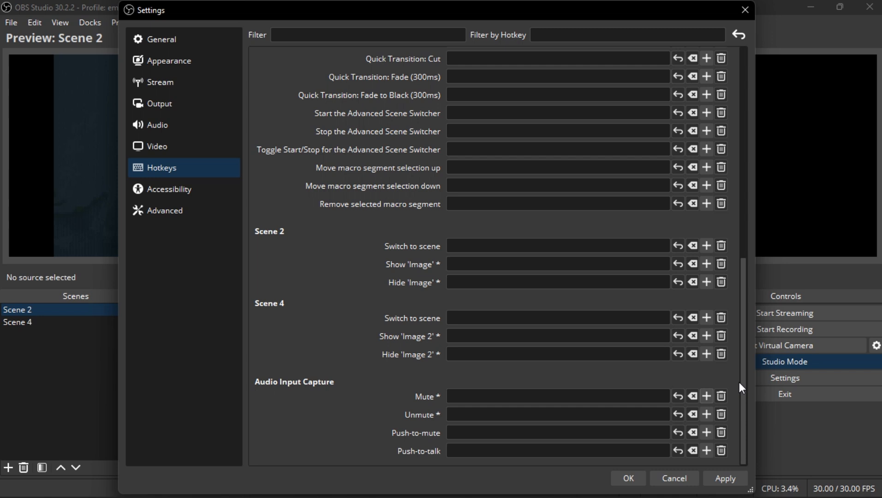
Step: Compare the Video resolution and FPS settings with YouTube Help's encoder recommendations in Firefox, and return to OBS Studio
{"action": "left_click", "coordinate": [219, 151]}
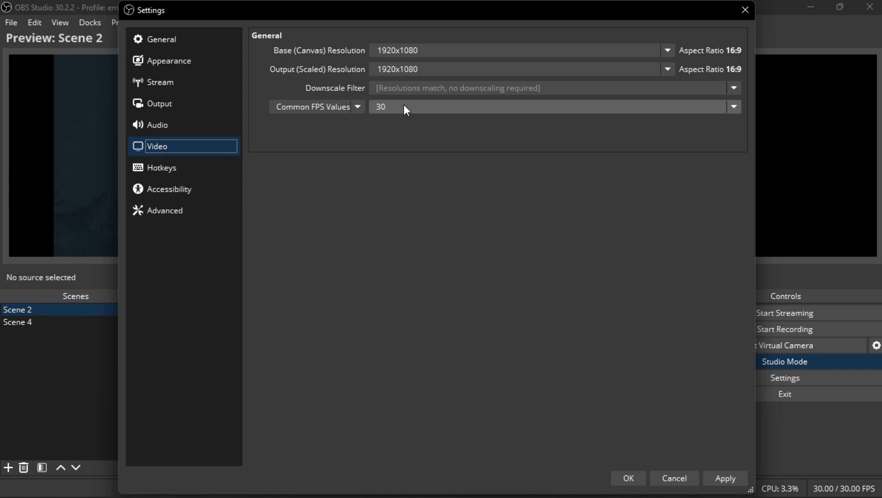
{"action": "mouse_move", "coordinate": [388, 497]}
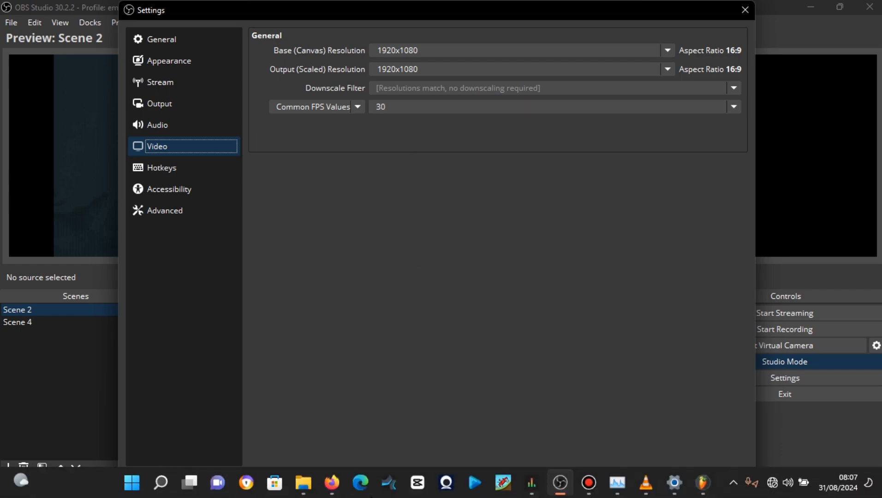
{"action": "left_click", "coordinate": [333, 492]}
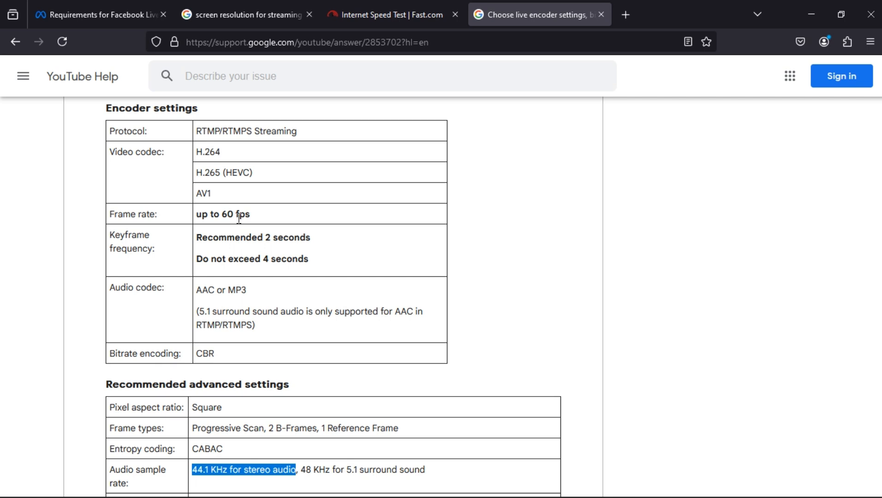
{"action": "mouse_move", "coordinate": [500, 496]}
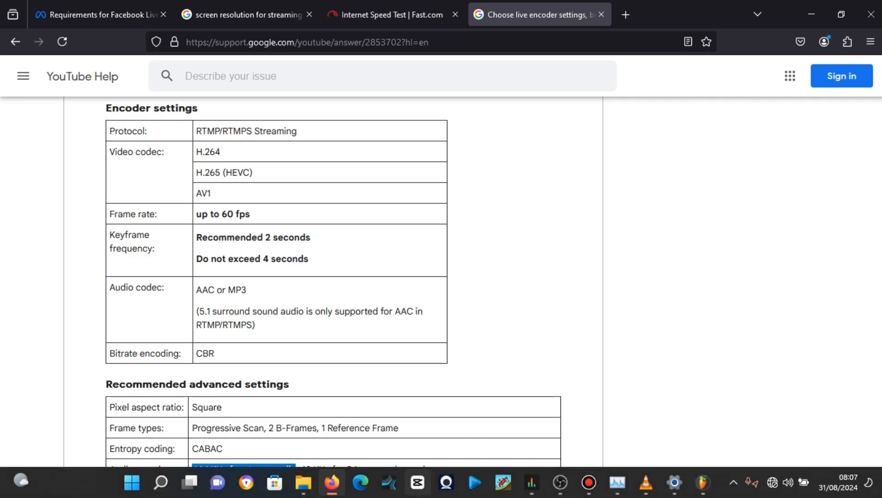
{"action": "left_click", "coordinate": [567, 485]}
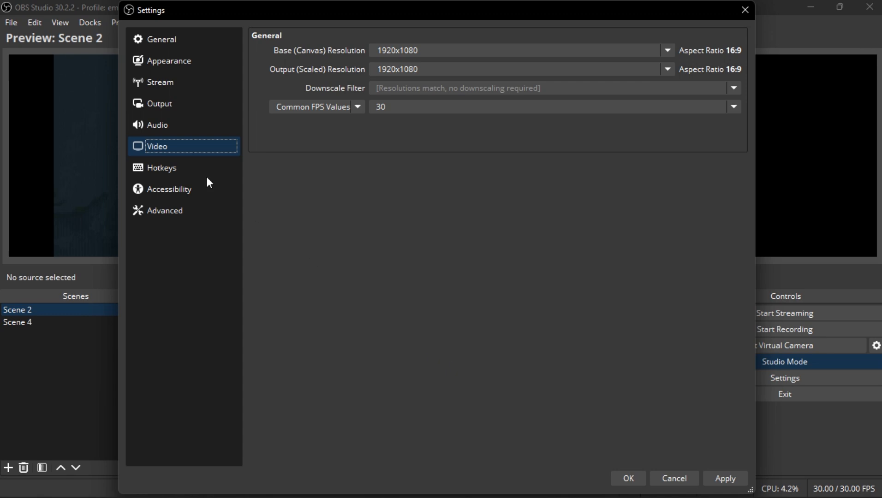
Step: Compare the Audio sample rate options with the interface's sample rate in Focusrite Control, and close that window
{"action": "left_click", "coordinate": [164, 133]}
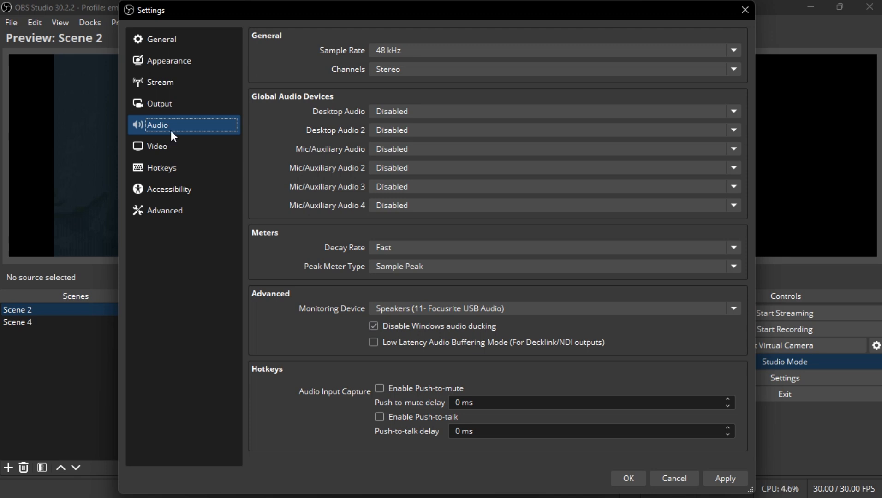
{"action": "left_click", "coordinate": [533, 49]}
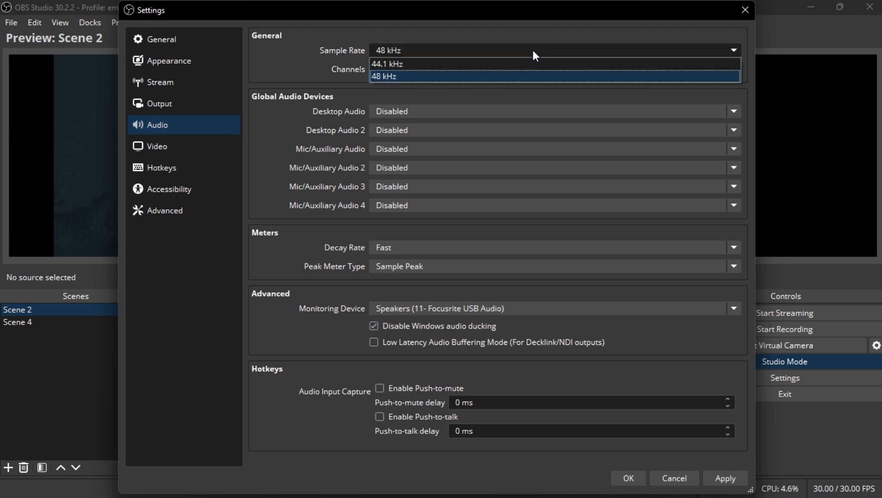
{"action": "left_click", "coordinate": [533, 50]}
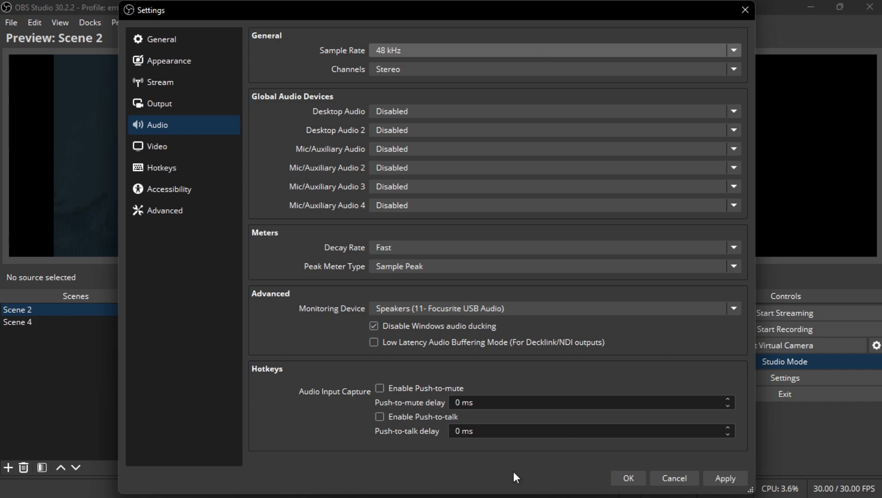
{"action": "key", "text": "super"}
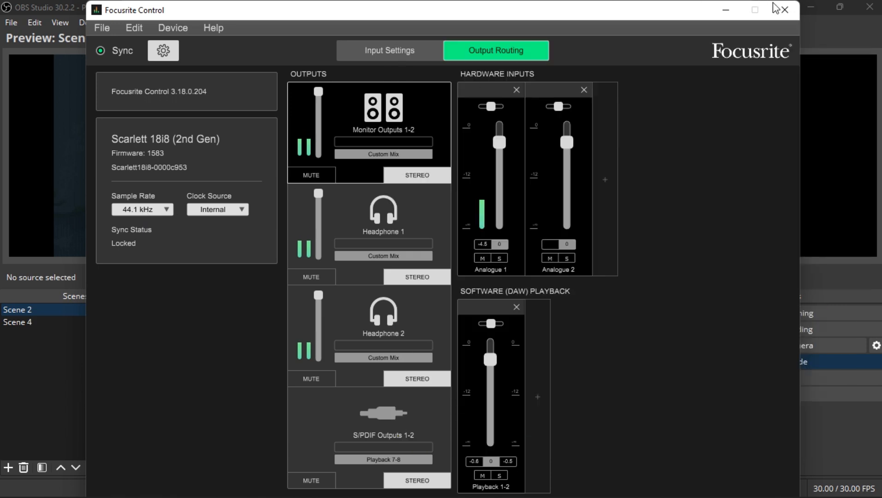
{"action": "left_click", "coordinate": [785, 9]}
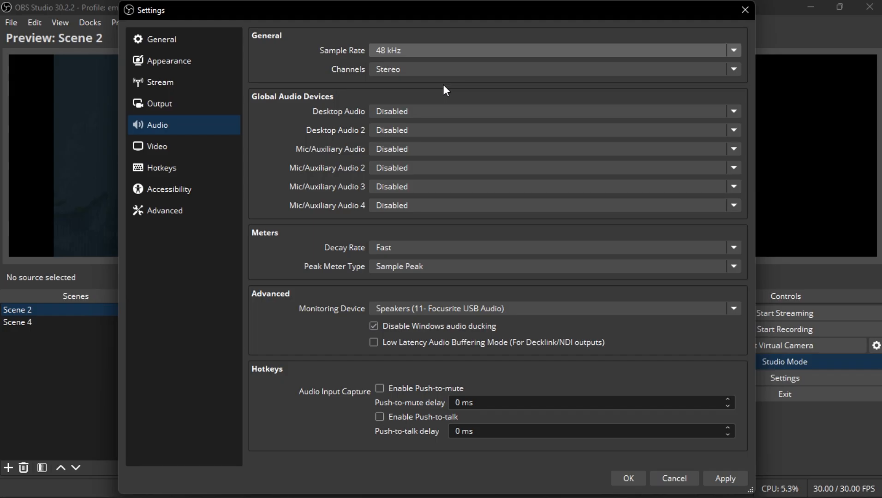
Step: Look through the audio channel layouts and try a sample rate of 44.1 kHz
{"action": "left_click", "coordinate": [482, 74]}
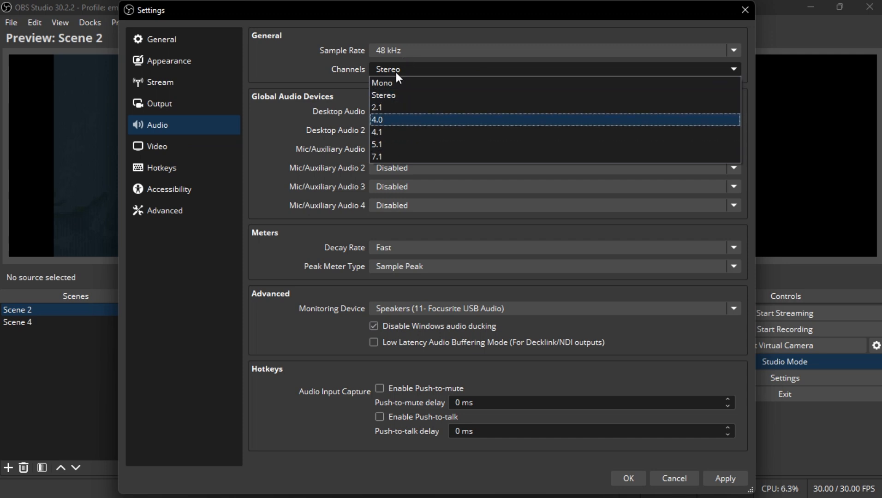
{"action": "left_click", "coordinate": [400, 54]}
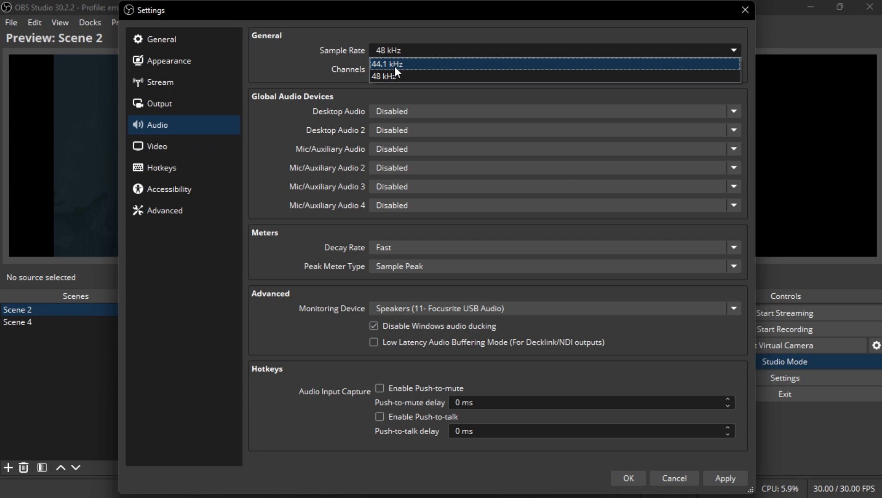
{"action": "left_click", "coordinate": [395, 65]}
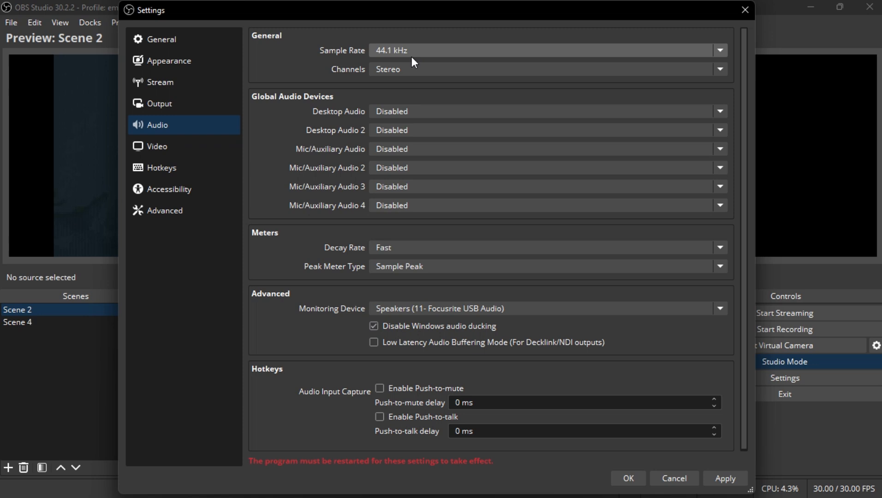
Step: Set the audio sample rate to 48 kHz and the channels to Stereo
{"action": "left_click", "coordinate": [411, 56]}
{"action": "left_click", "coordinate": [413, 77]}
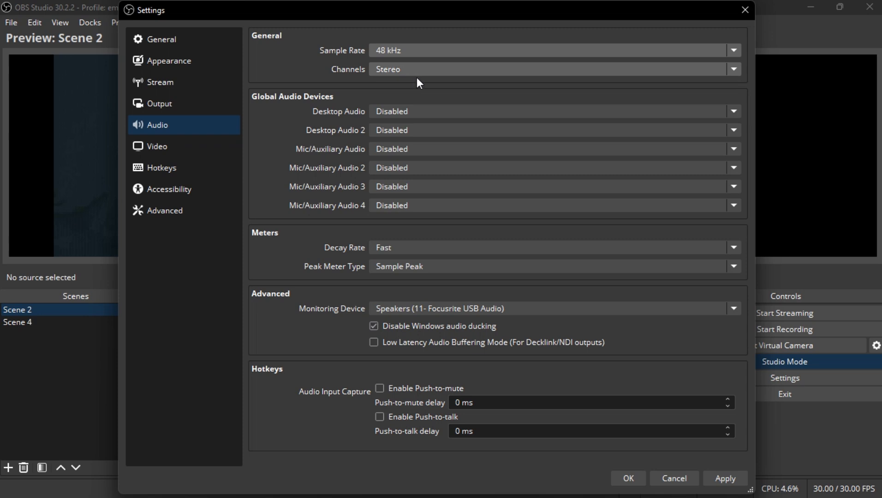
{"action": "left_click", "coordinate": [417, 73]}
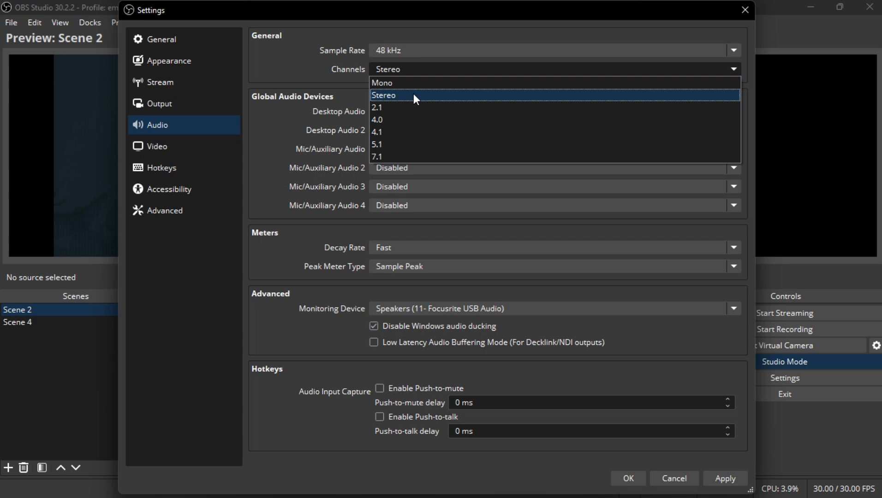
{"action": "left_click", "coordinate": [413, 94]}
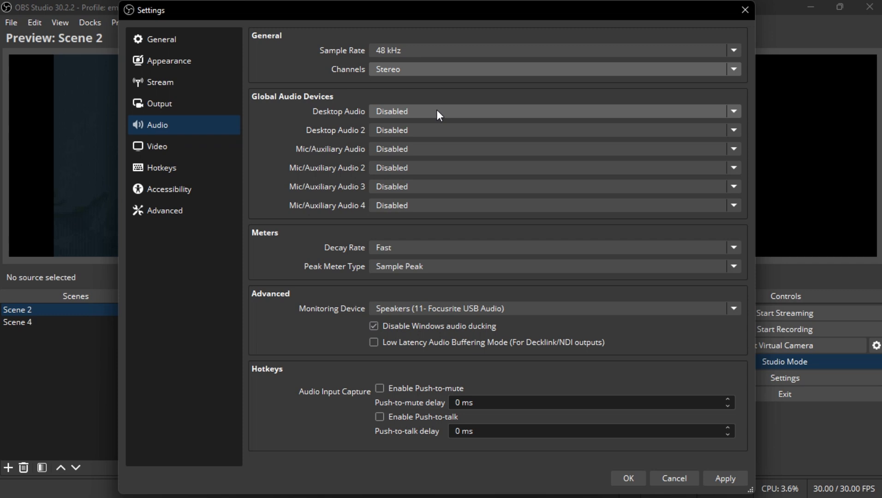
Step: Try Speakers (11- Focusrite USB Audio) as the Desktop Audio device, and view the device choices for Desktop Audio 2 and Mic/Auxiliary Audio
{"action": "left_click", "coordinate": [437, 110]}
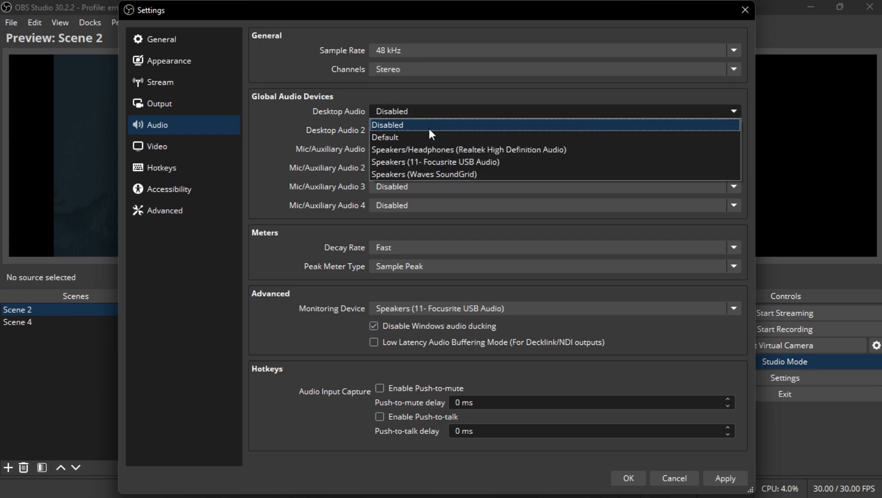
{"action": "left_click", "coordinate": [422, 162]}
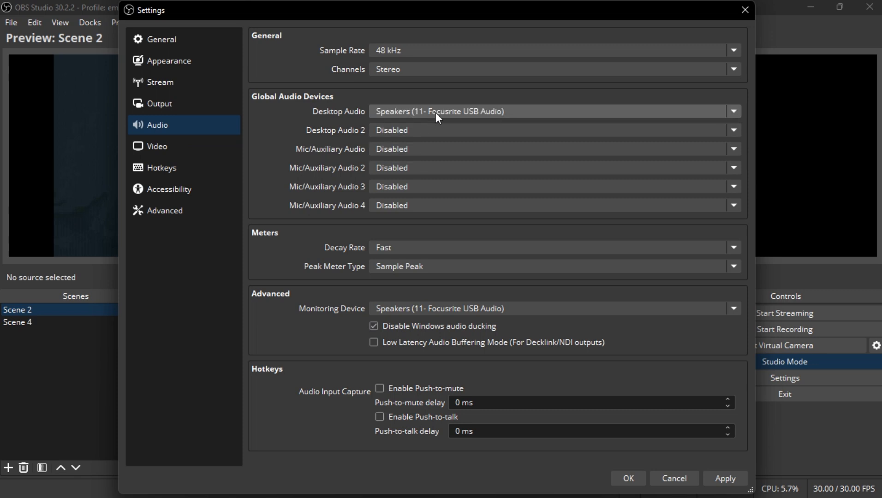
{"action": "left_click", "coordinate": [447, 131]}
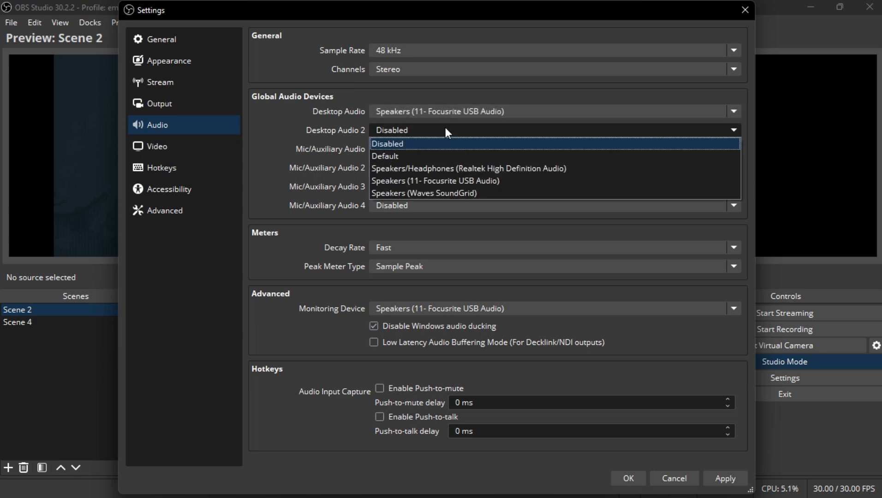
{"action": "left_click", "coordinate": [346, 153]}
{"action": "left_click", "coordinate": [420, 152]}
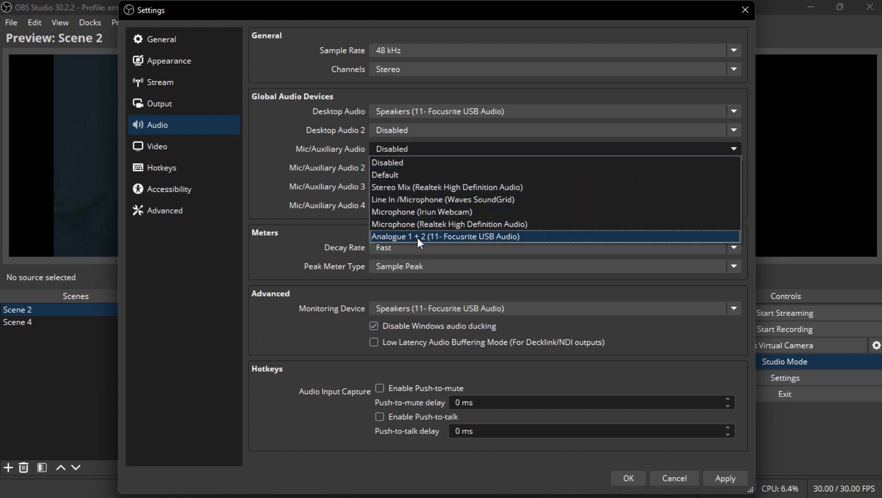
Step: Set Desktop Audio to Disabled, check the Desktop Audio 2 choices, and accept the settings
{"action": "left_click", "coordinate": [446, 109]}
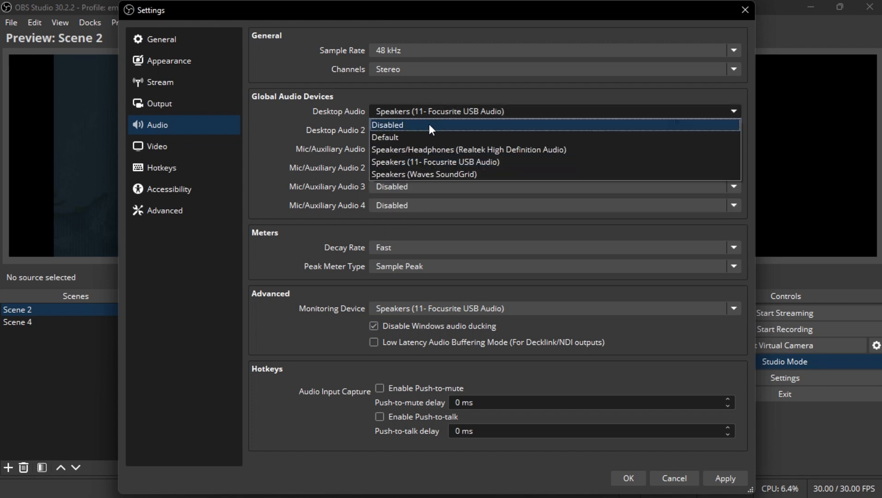
{"action": "left_click", "coordinate": [418, 125]}
{"action": "left_click", "coordinate": [420, 130]}
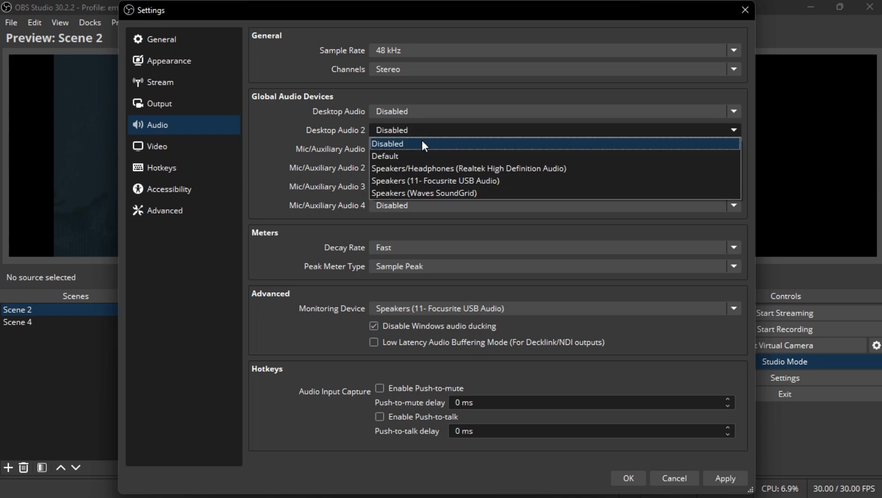
{"action": "left_click", "coordinate": [414, 132]}
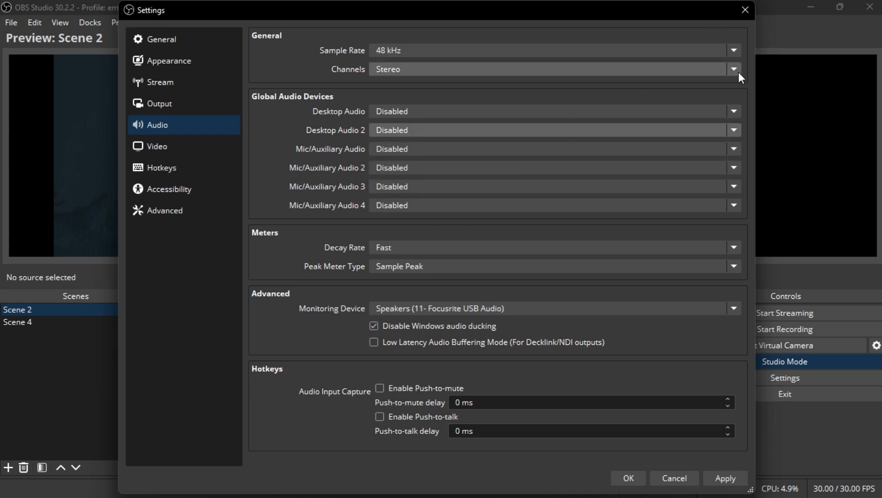
{"action": "left_click", "coordinate": [632, 480]}
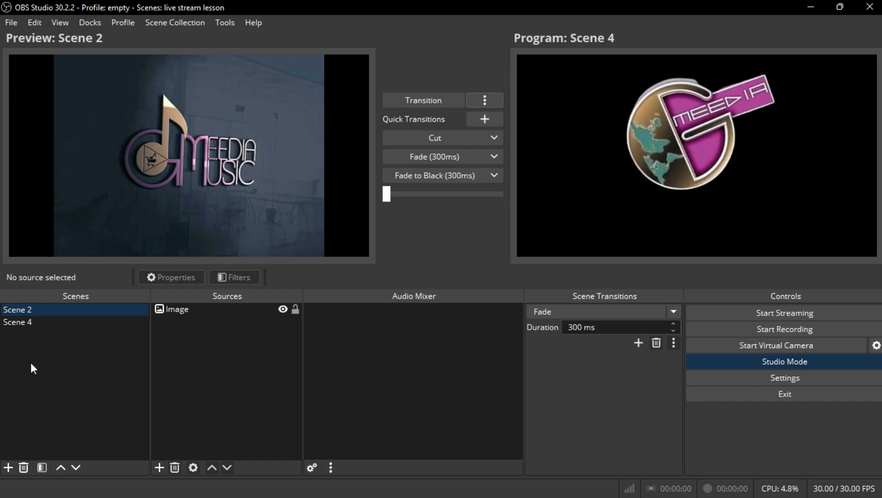
Step: Set the global Desktop Audio device to Speakers (11- Focusrite USB Audio) and accept the settings
{"action": "left_click", "coordinate": [832, 376]}
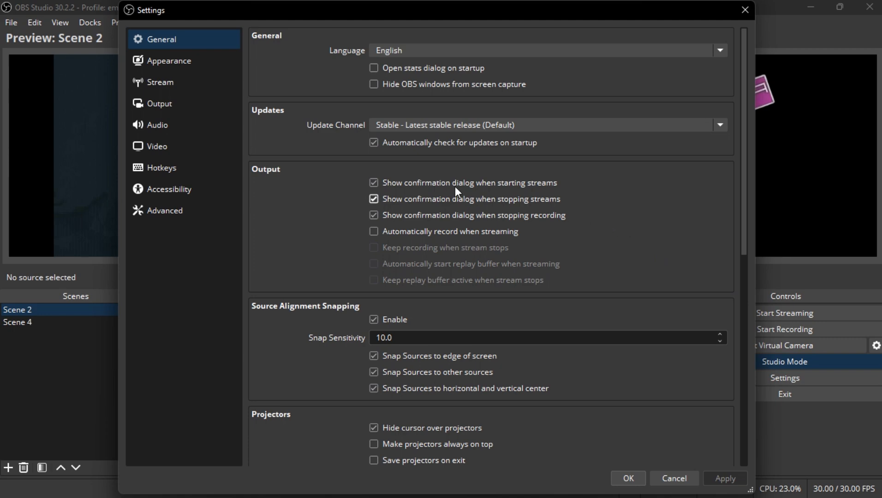
{"action": "left_click", "coordinate": [178, 120]}
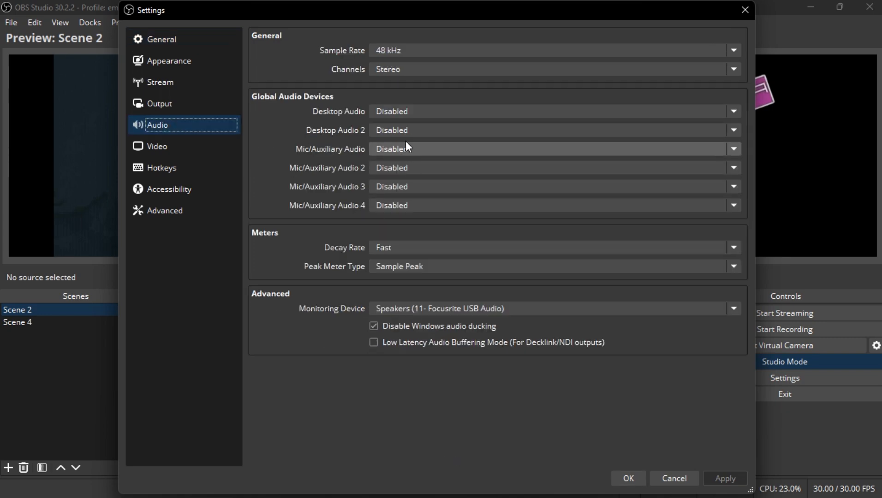
{"action": "left_click", "coordinate": [405, 113]}
{"action": "left_click", "coordinate": [411, 163]}
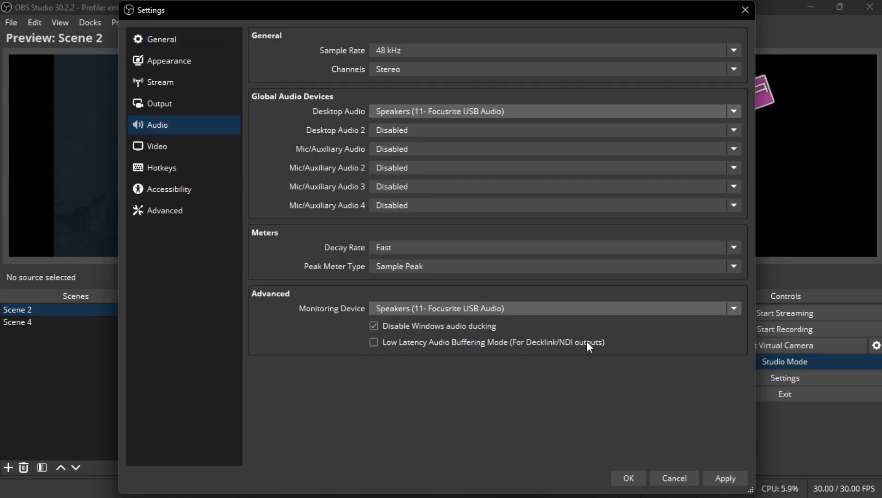
{"action": "left_click", "coordinate": [627, 478]}
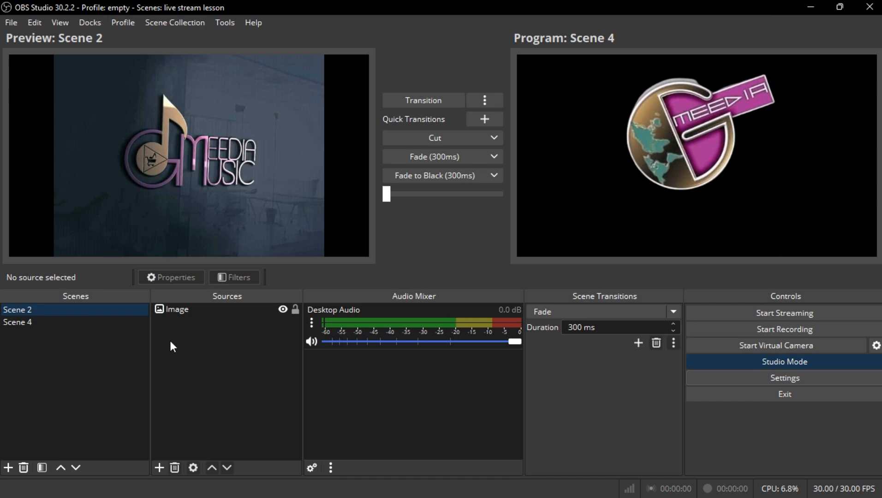
Step: Switch the preview between Scene 4 and Scene 2 to compare their audio mixer, finishing on Scene 4
{"action": "left_click", "coordinate": [82, 319]}
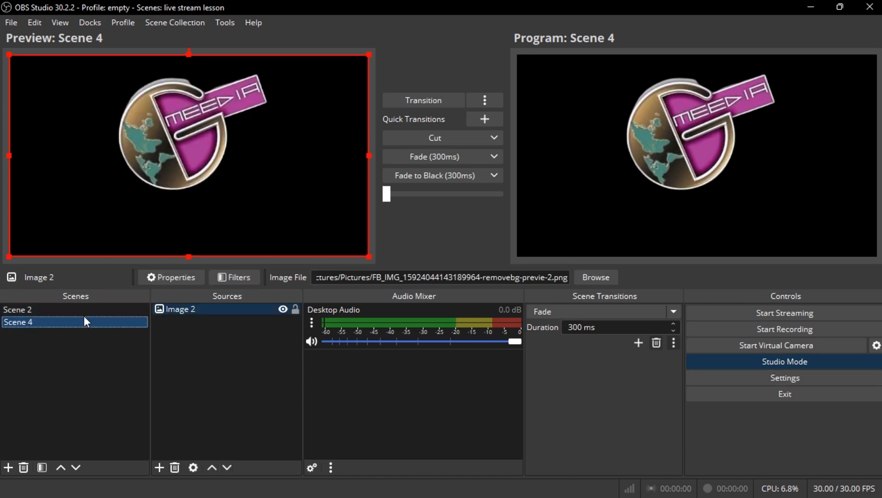
{"action": "left_click", "coordinate": [79, 310]}
{"action": "left_click", "coordinate": [75, 324]}
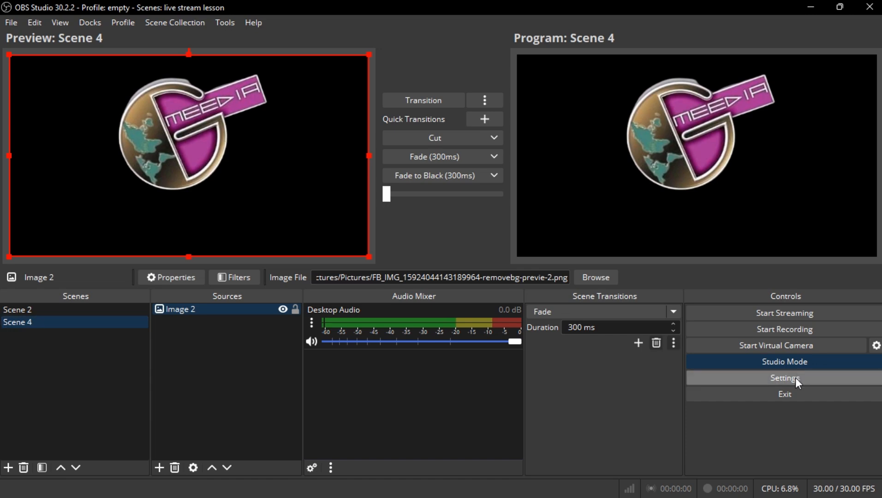
Step: Set the global Desktop Audio device to Disabled and accept the settings
{"action": "left_click", "coordinate": [795, 377]}
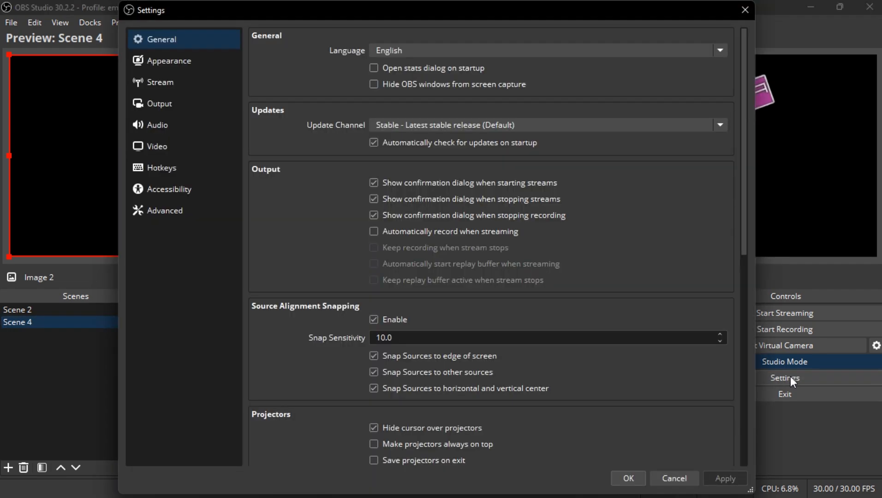
{"action": "left_click", "coordinate": [183, 122]}
{"action": "left_click", "coordinate": [506, 118]}
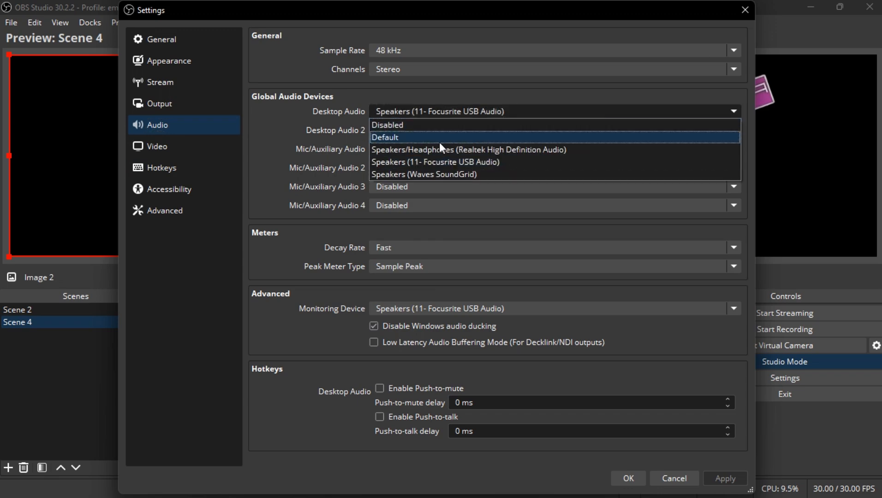
{"action": "left_click", "coordinate": [429, 129]}
{"action": "left_click", "coordinate": [431, 130]}
{"action": "left_click", "coordinate": [627, 477]}
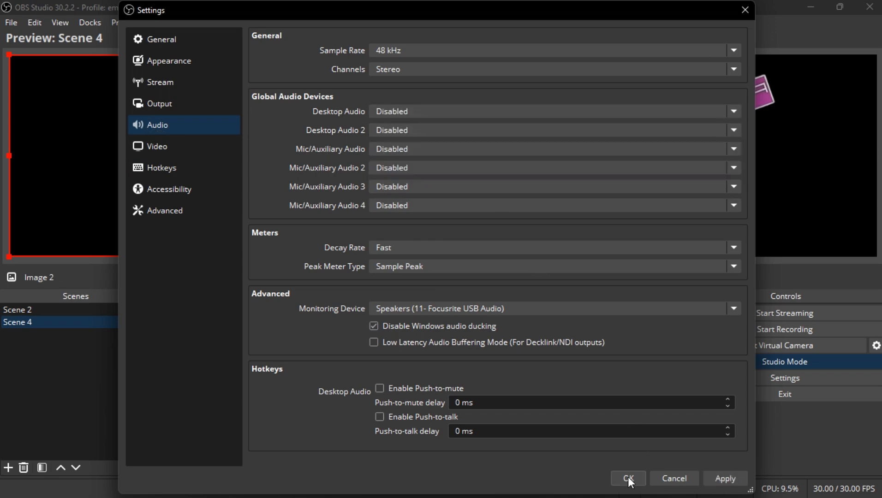
{"action": "left_click", "coordinate": [628, 477]}
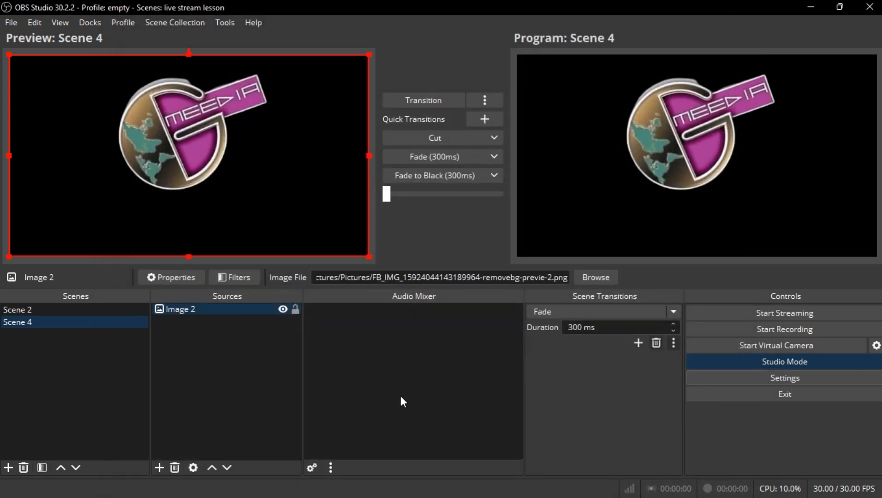
Step: View the source types that can be added to Scene 4, and dismiss the list
{"action": "left_click", "coordinate": [160, 468]}
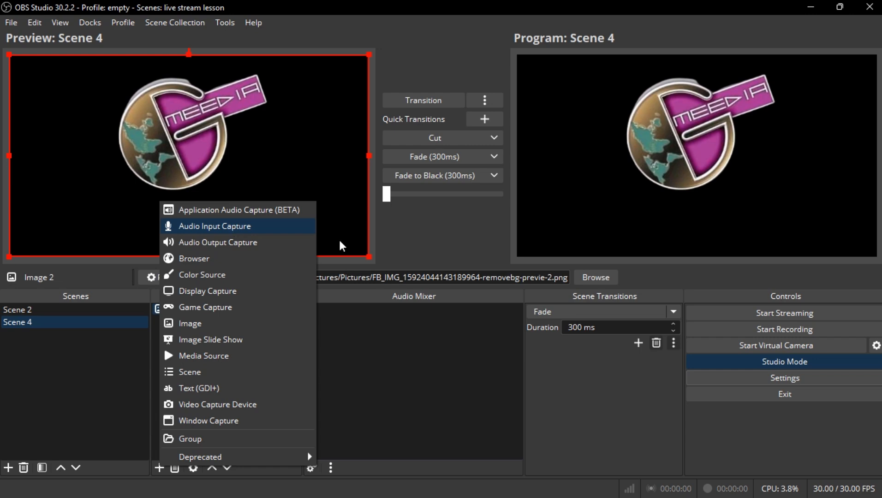
{"action": "left_click", "coordinate": [842, 373]}
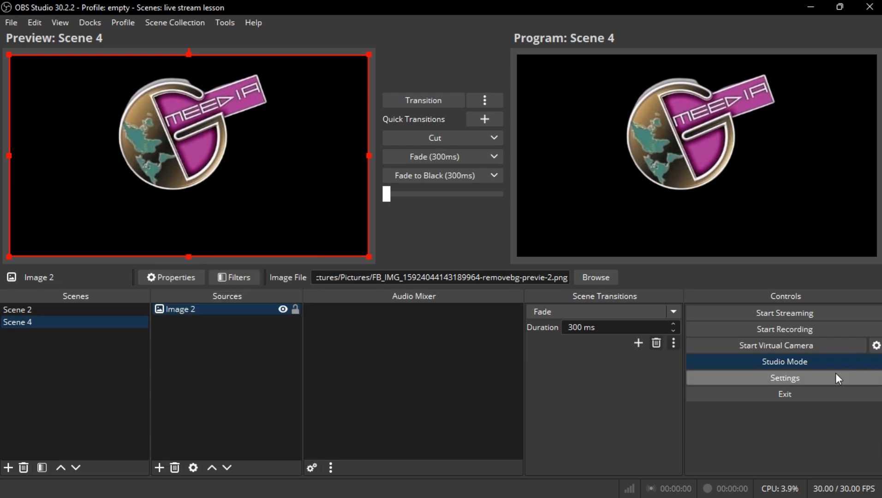
Step: In the audio settings, choose Speakers (11- Focusrite USB Audio) as the Desktop Audio device and accept
{"action": "left_click", "coordinate": [835, 373]}
{"action": "left_click", "coordinate": [163, 125]}
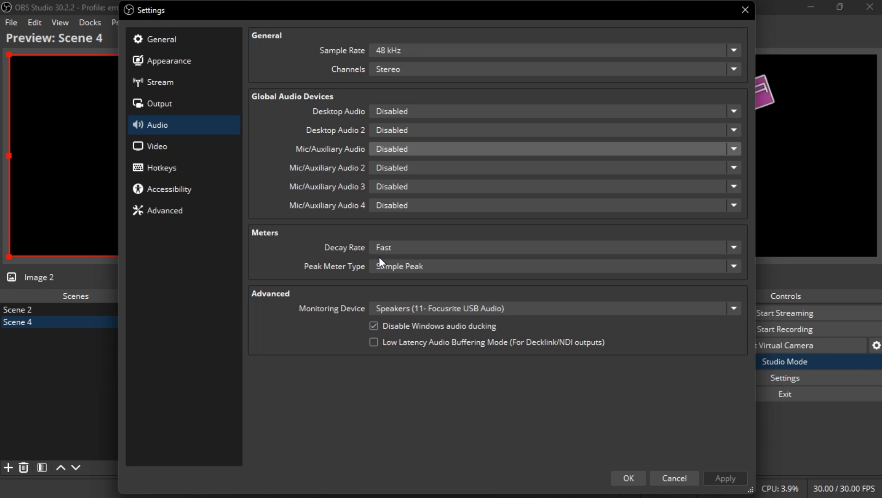
{"action": "left_click", "coordinate": [464, 113]}
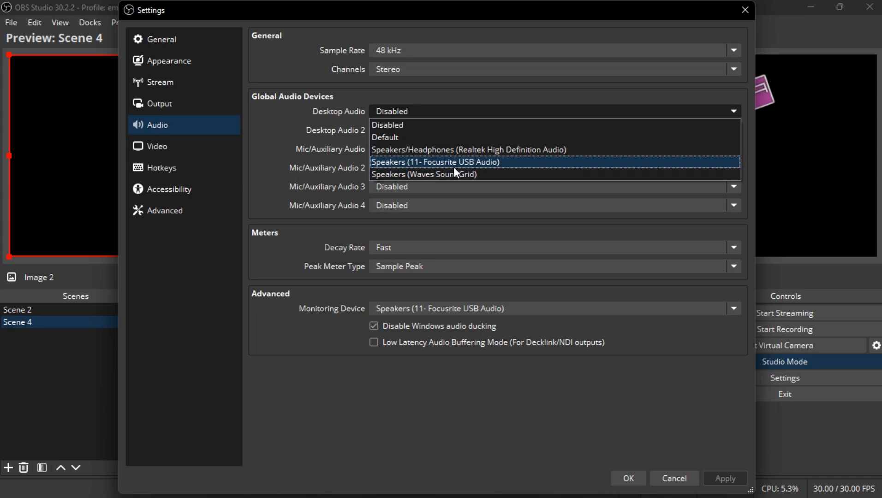
{"action": "left_click", "coordinate": [454, 165]}
{"action": "left_click", "coordinate": [631, 479]}
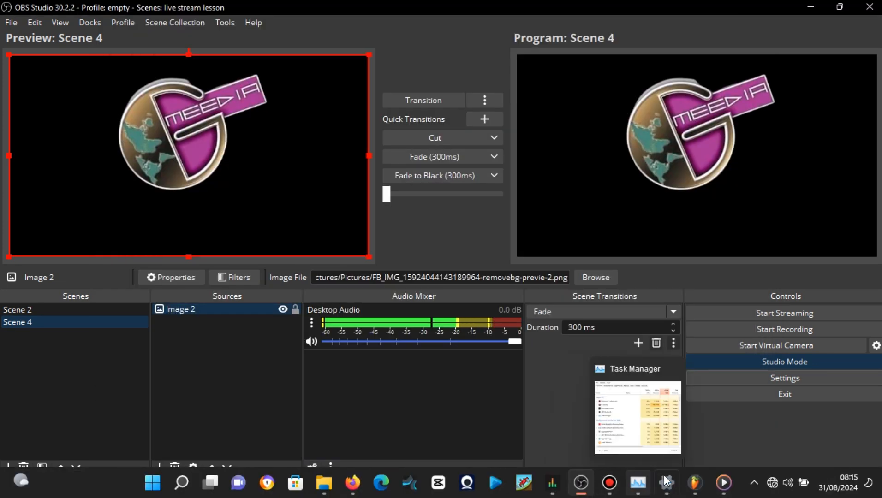
Step: Check the Desktop Audio meter against playback of the yeshua track in Media Player, pause the track and minimise the player
{"action": "mouse_move", "coordinate": [722, 482]}
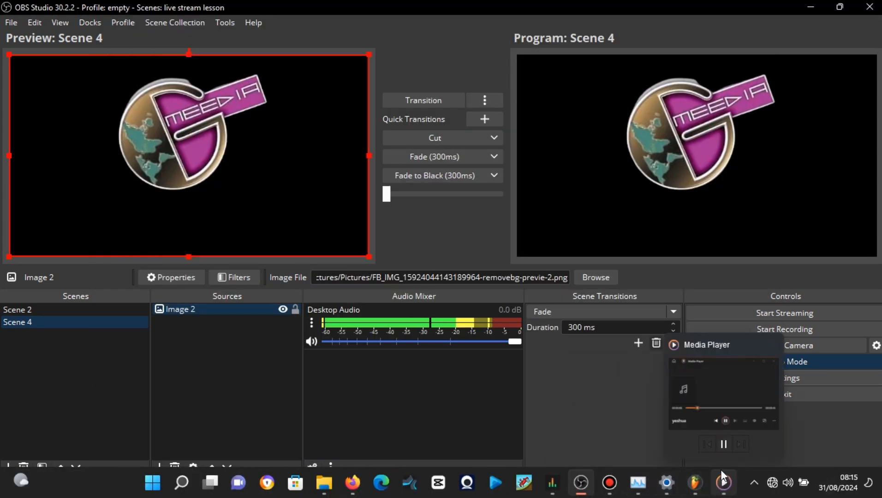
{"action": "left_click", "coordinate": [721, 445]}
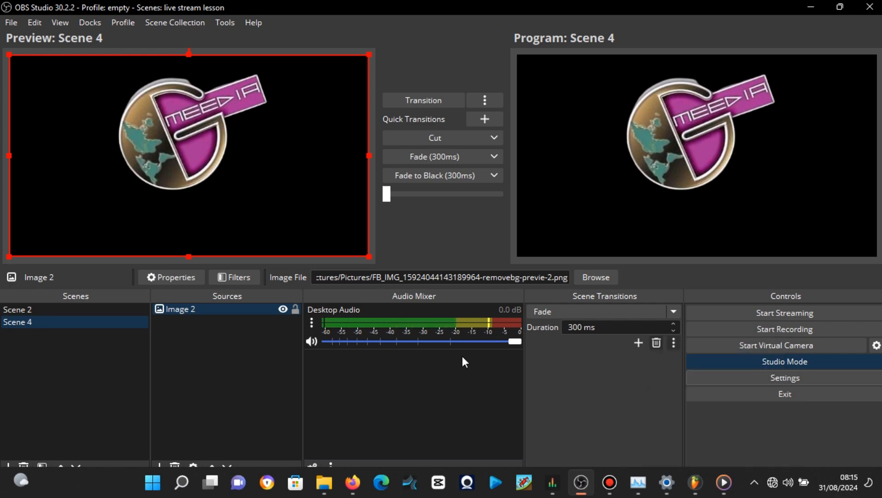
{"action": "mouse_move", "coordinate": [696, 496]}
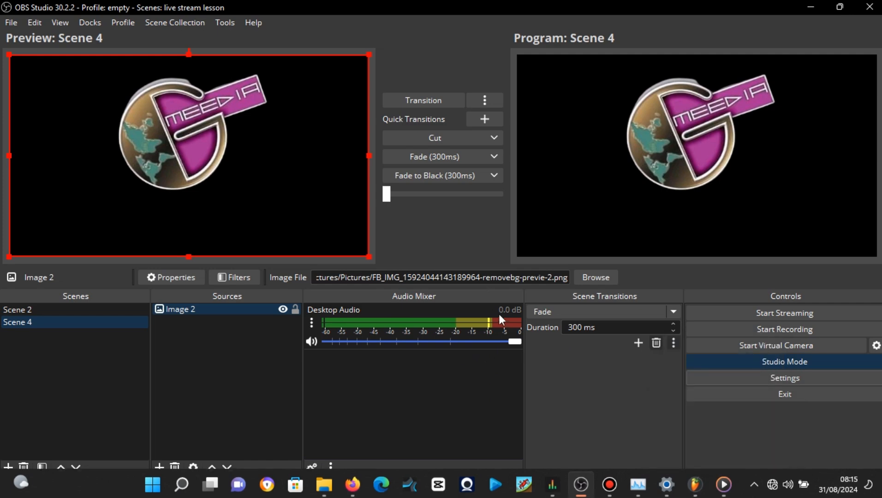
{"action": "left_click_drag", "start_coordinate": [526, 267], "coordinate": [682, 164]}
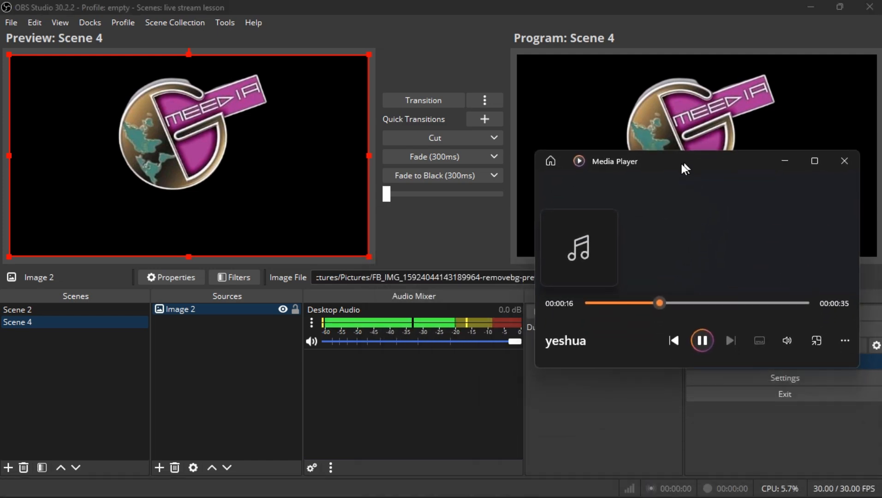
{"action": "left_click", "coordinate": [702, 340]}
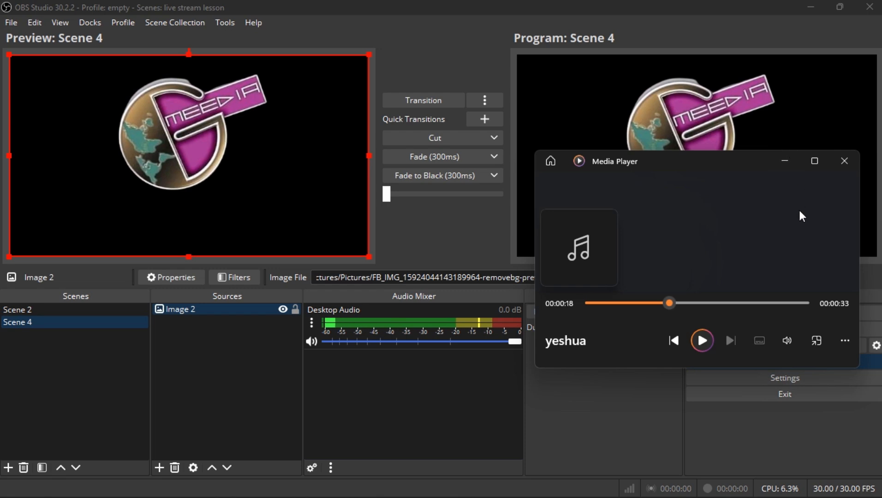
{"action": "left_click", "coordinate": [784, 161]}
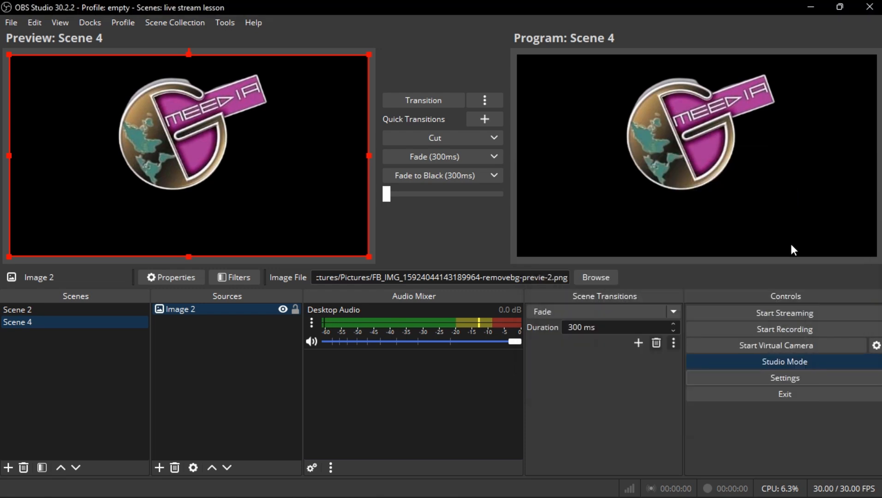
Step: Review the Decay Rate, Peak Meter Type and Monitoring Device choices in the audio settings
{"action": "left_click", "coordinate": [786, 375]}
{"action": "left_click", "coordinate": [183, 131]}
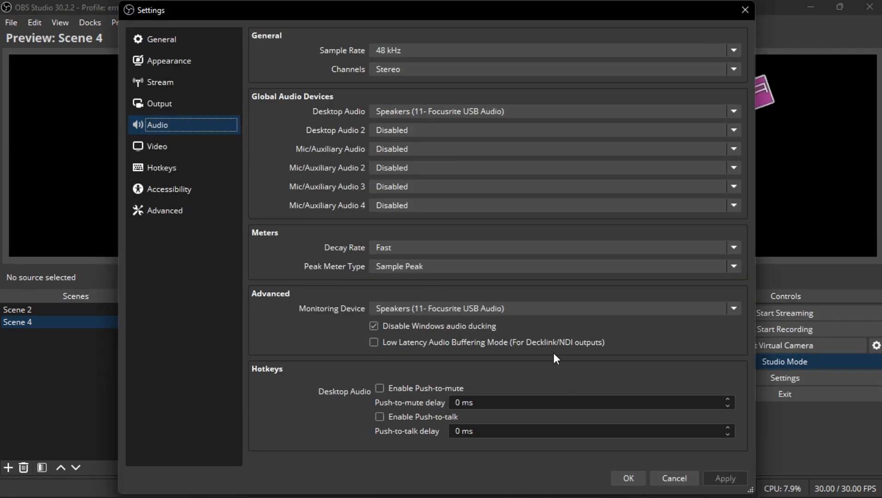
{"action": "left_click", "coordinate": [487, 251]}
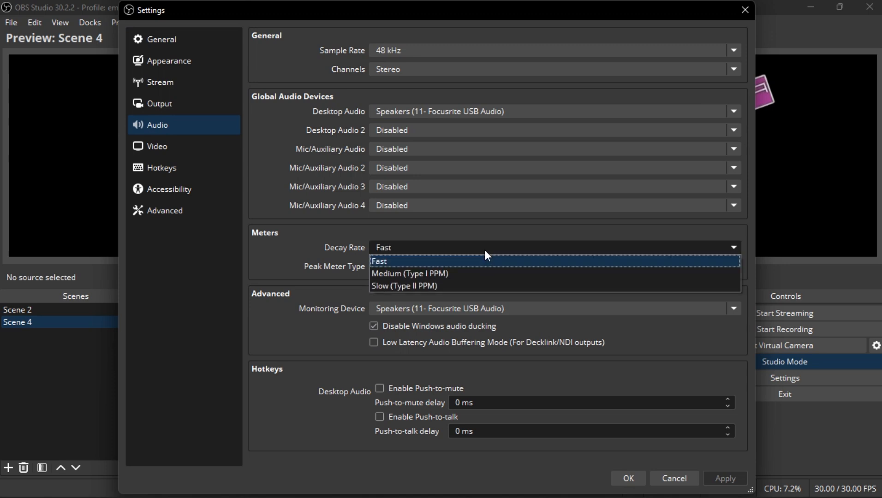
{"action": "left_click", "coordinate": [484, 253]}
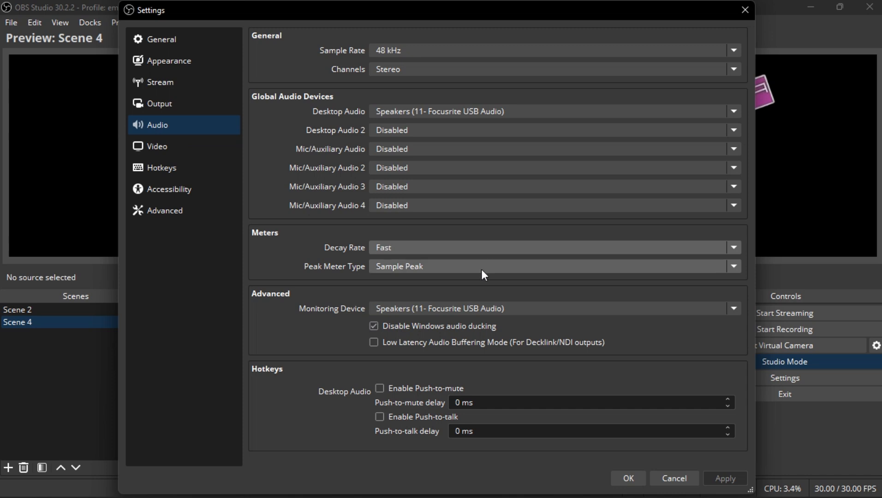
{"action": "left_click", "coordinate": [482, 269]}
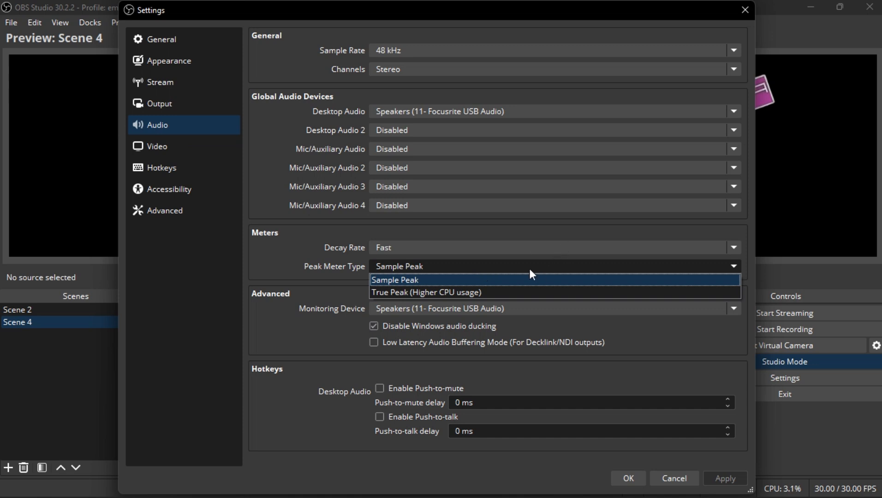
{"action": "left_click", "coordinate": [453, 278]}
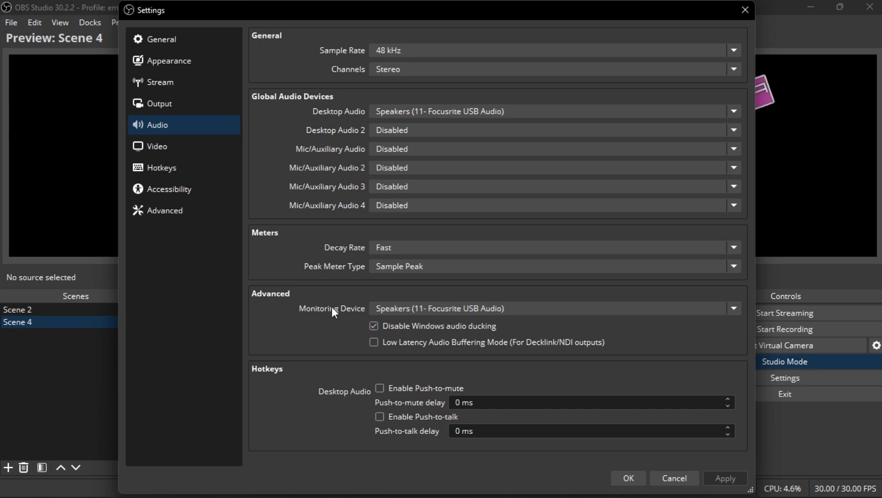
{"action": "left_click", "coordinate": [396, 308]}
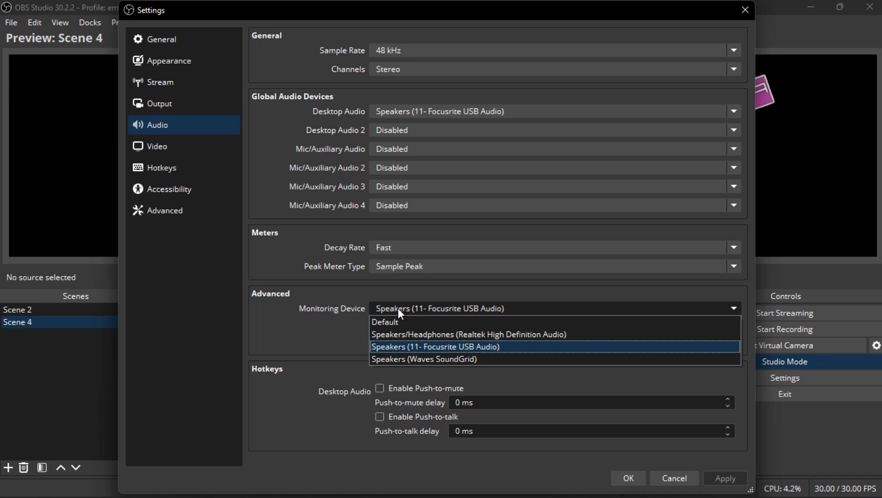
{"action": "left_click", "coordinate": [402, 347]}
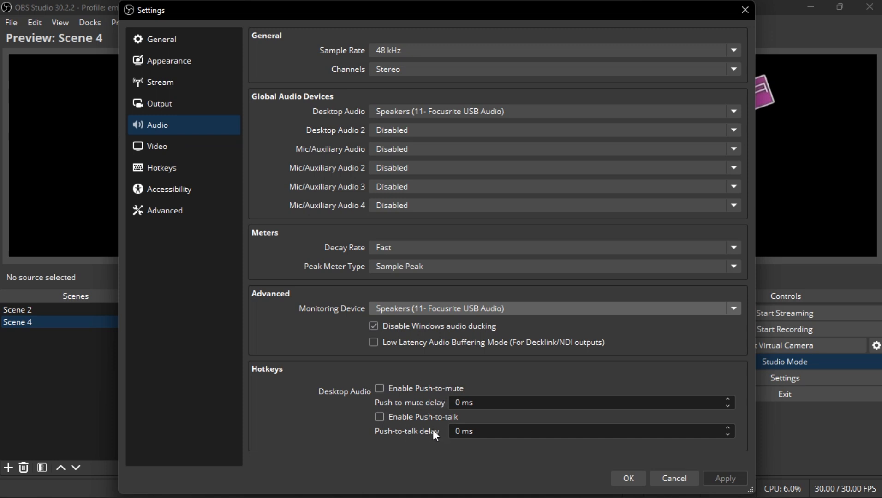
Step: Review the streaming output settings and the available themes and styles in the appearance settings
{"action": "left_click", "coordinate": [182, 104]}
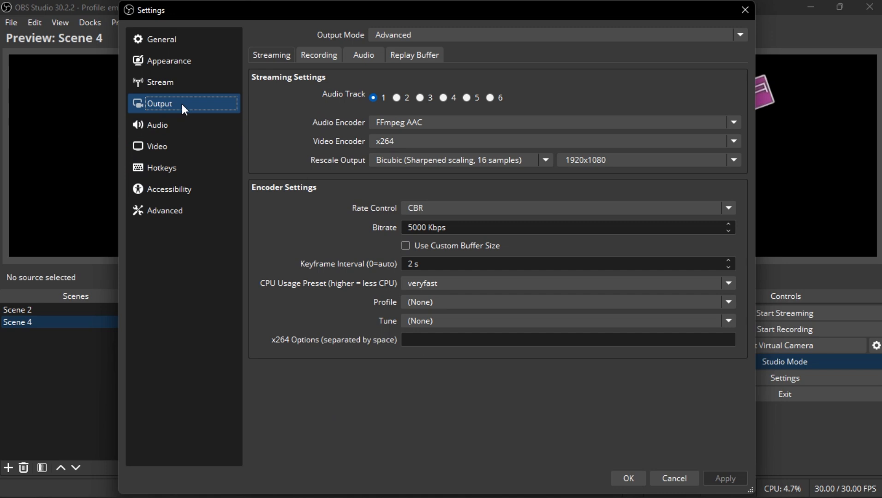
{"action": "left_click", "coordinate": [206, 60]}
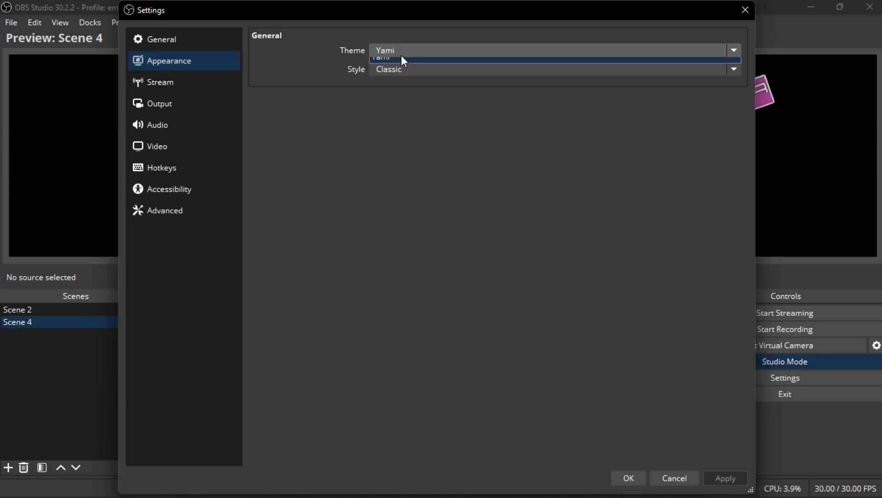
{"action": "left_click", "coordinate": [385, 70]}
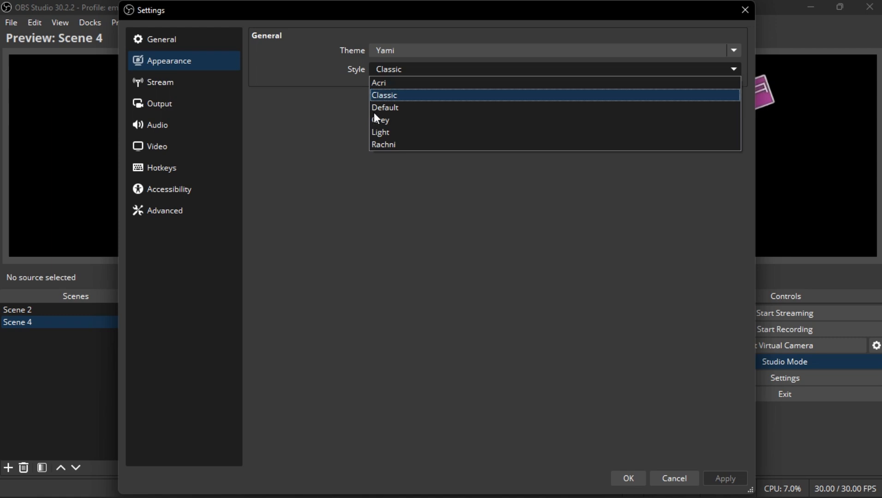
{"action": "left_click", "coordinate": [323, 111]}
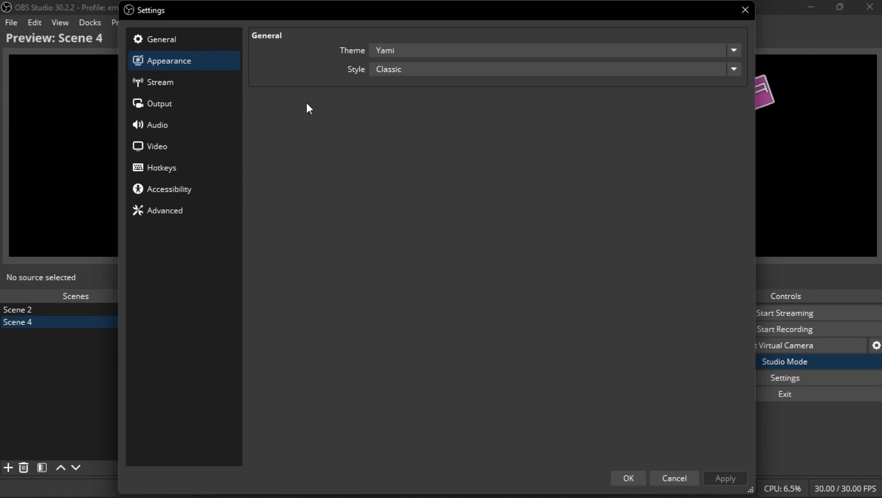
Step: Review the general settings and open the Stats window that the startup stats option refers to
{"action": "left_click", "coordinate": [207, 38]}
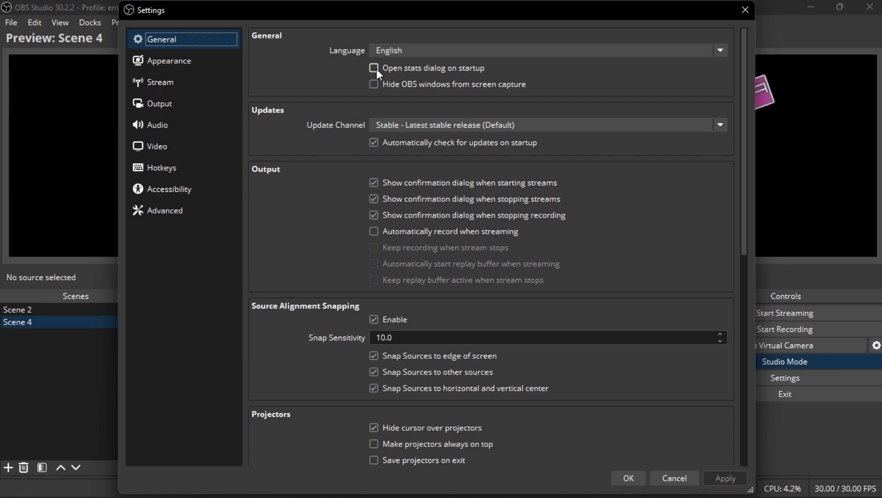
{"action": "left_click_drag", "start_coordinate": [232, 9], "coordinate": [416, 12]}
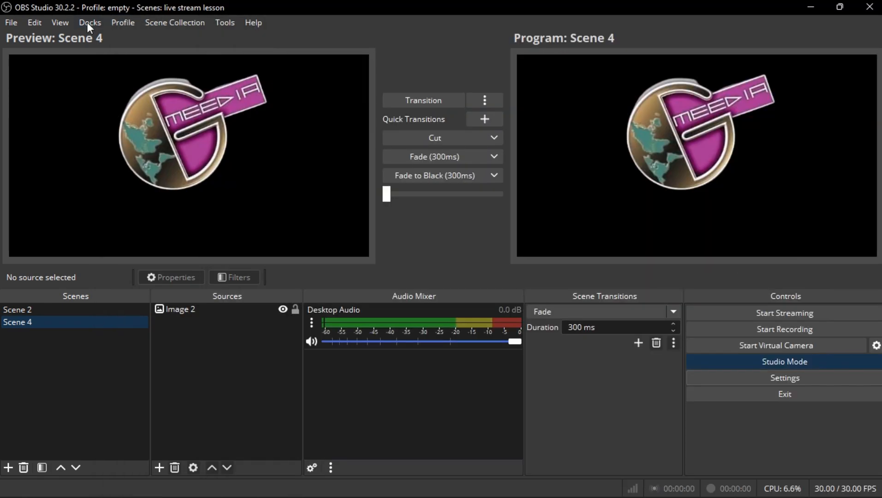
{"action": "left_click", "coordinate": [55, 21]}
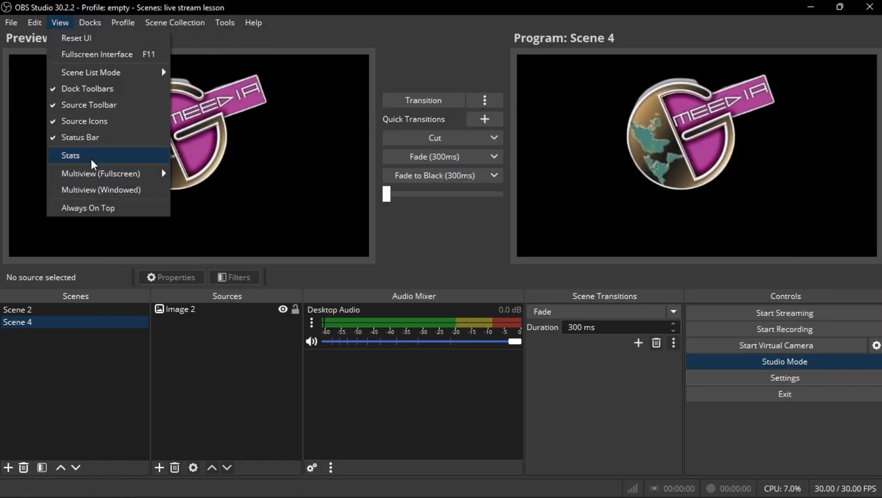
{"action": "left_click", "coordinate": [106, 162]}
{"action": "left_click", "coordinate": [218, 178]}
{"action": "left_click", "coordinate": [61, 22]}
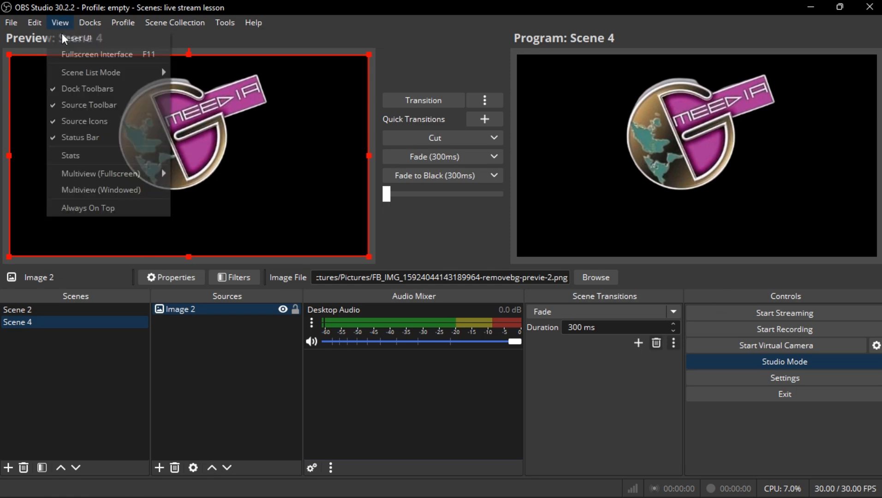
{"action": "left_click", "coordinate": [81, 151]}
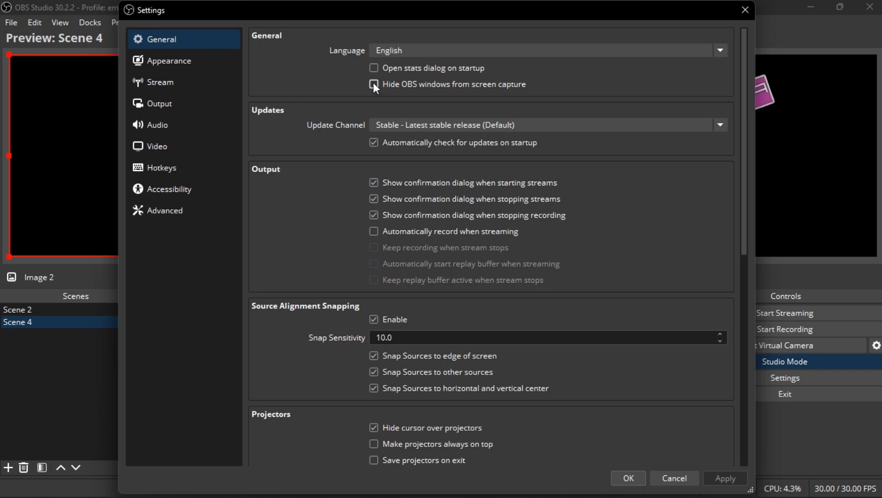
Step: Turn on hiding OBS windows from screen capture in the general settings and accept
{"action": "left_click", "coordinate": [374, 82]}
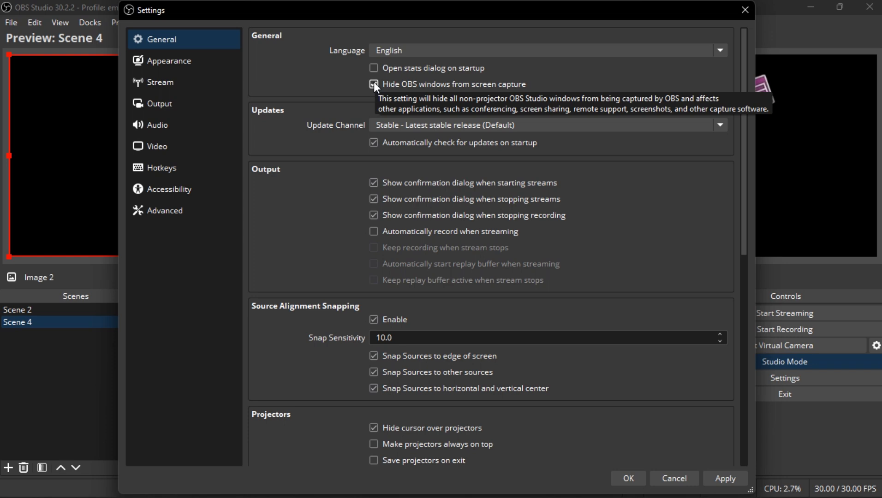
{"action": "left_click", "coordinate": [628, 477]}
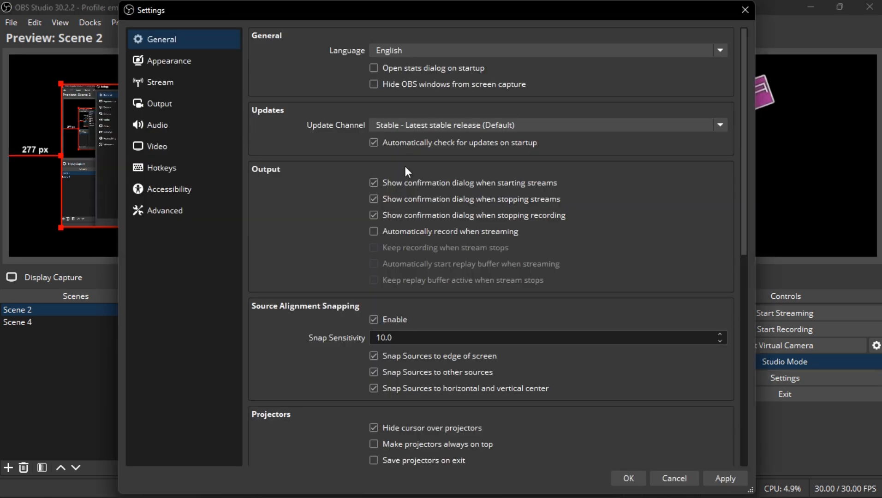
Step: Check the Update Channel choices, keeping the stable release, and try switching automatic recording when streaming on and off
{"action": "left_click", "coordinate": [529, 127]}
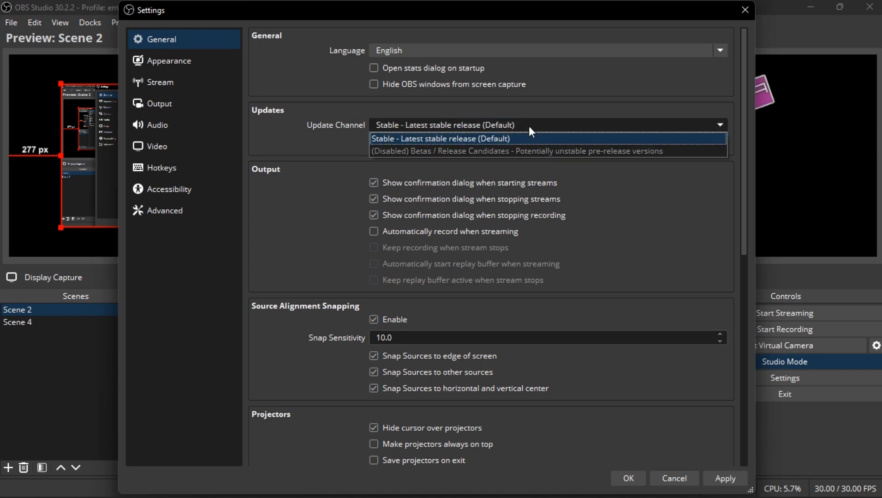
{"action": "left_click", "coordinate": [513, 139]}
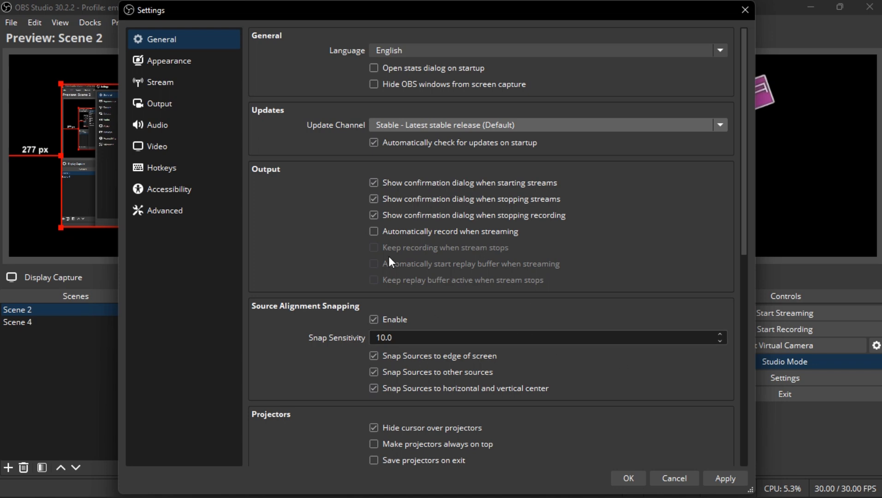
{"action": "left_click", "coordinate": [374, 233]}
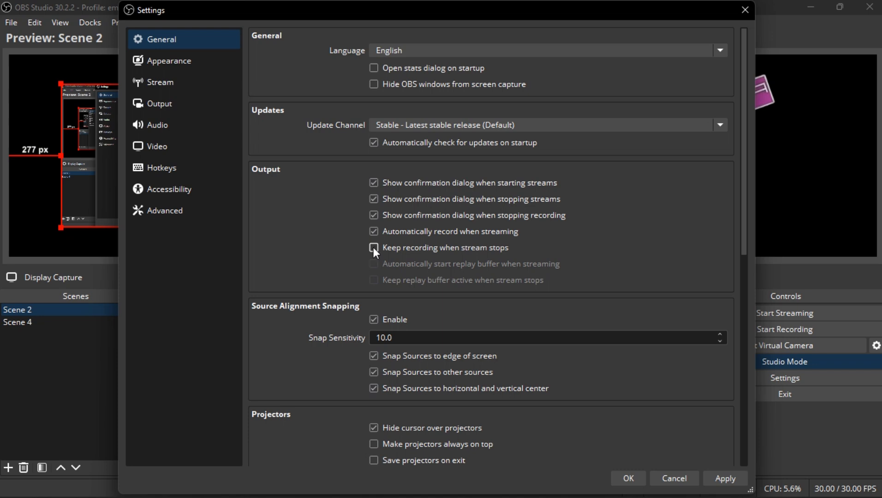
{"action": "left_click", "coordinate": [375, 231]}
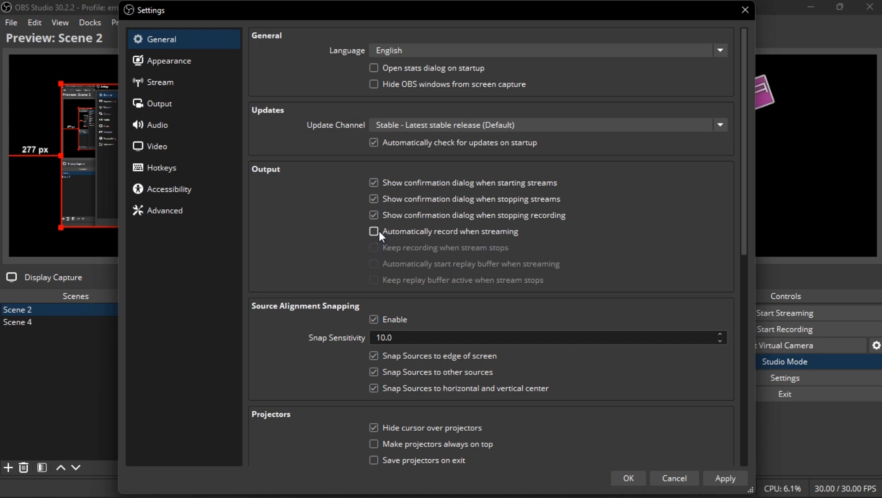
Step: Turn off source alignment snapping, accept, and move the Display Capture freely in the Scene 2 preview
{"action": "scroll", "coordinate": [740, 296], "scroll_direction": "down", "scroll_amount": 5}
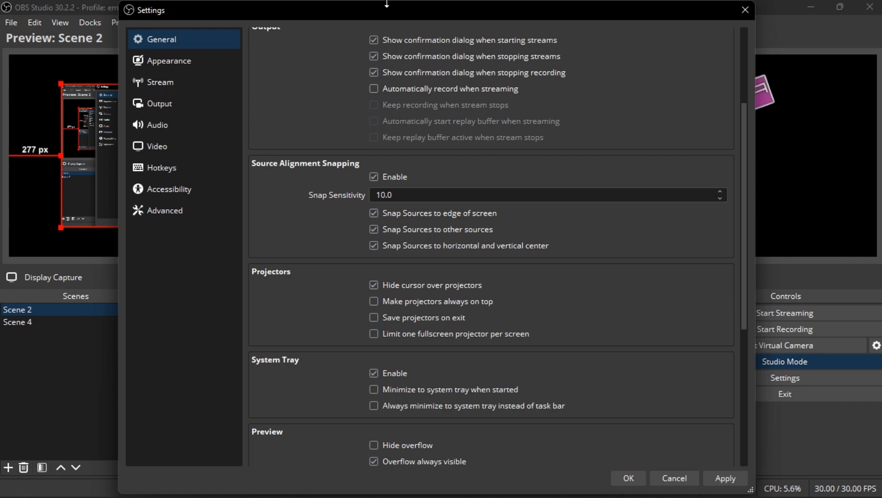
{"action": "left_click", "coordinate": [373, 178]}
{"action": "left_click", "coordinate": [631, 477]}
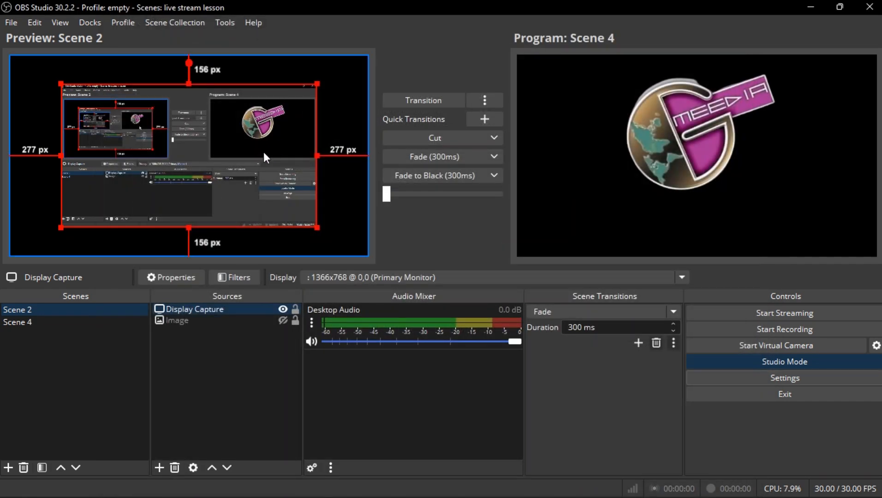
{"action": "left_click_drag", "start_coordinate": [264, 152], "coordinate": [311, 146]}
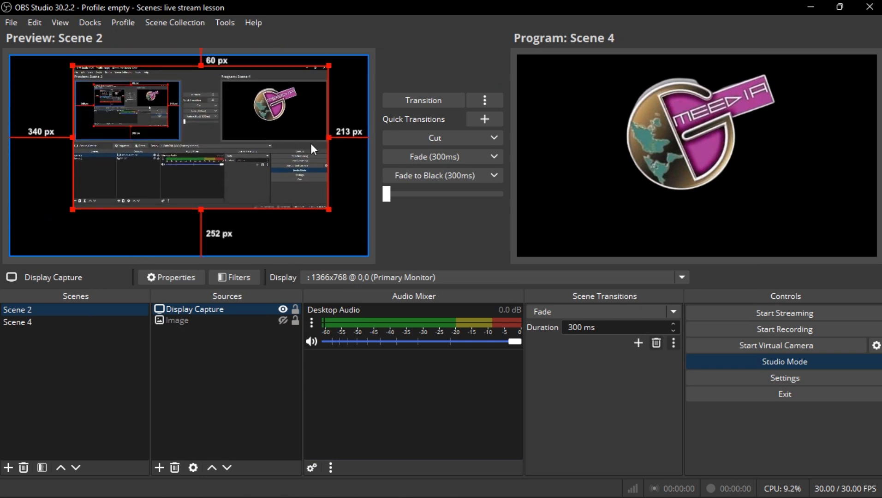
Step: Turn source alignment snapping back on and snap the Display Capture to the preview's vertical centre, 156 px from its upper and lower edges
{"action": "left_click", "coordinate": [771, 379]}
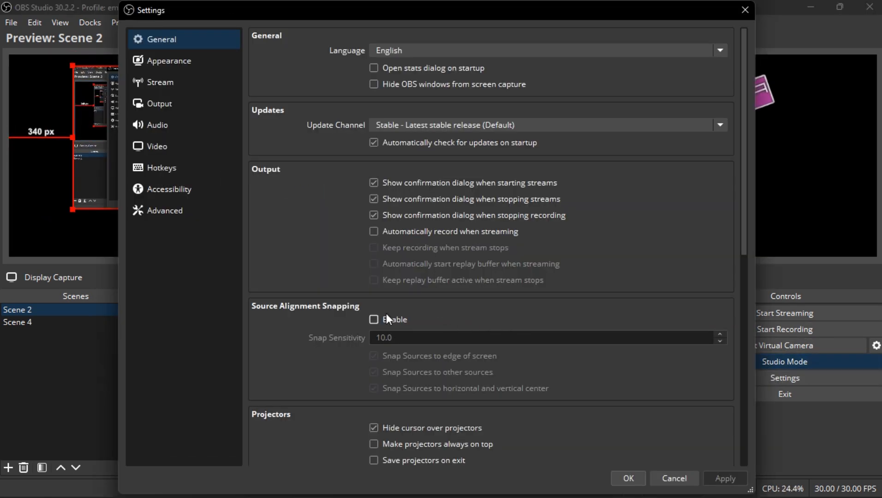
{"action": "left_click", "coordinate": [374, 320]}
{"action": "left_click", "coordinate": [627, 477]}
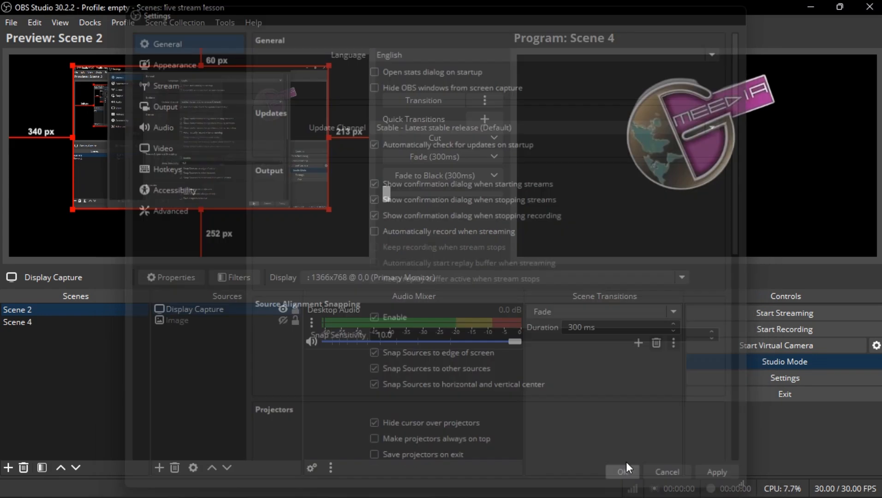
{"action": "left_click_drag", "start_coordinate": [189, 194], "coordinate": [195, 213]}
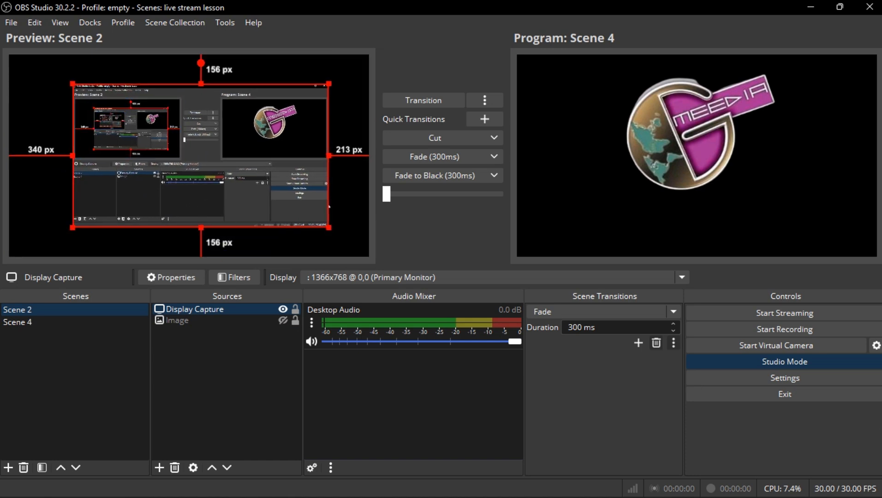
Step: Review the projector and system tray options in the general settings, check the hidden tray icons, and close the settings saving changes
{"action": "left_click", "coordinate": [792, 374]}
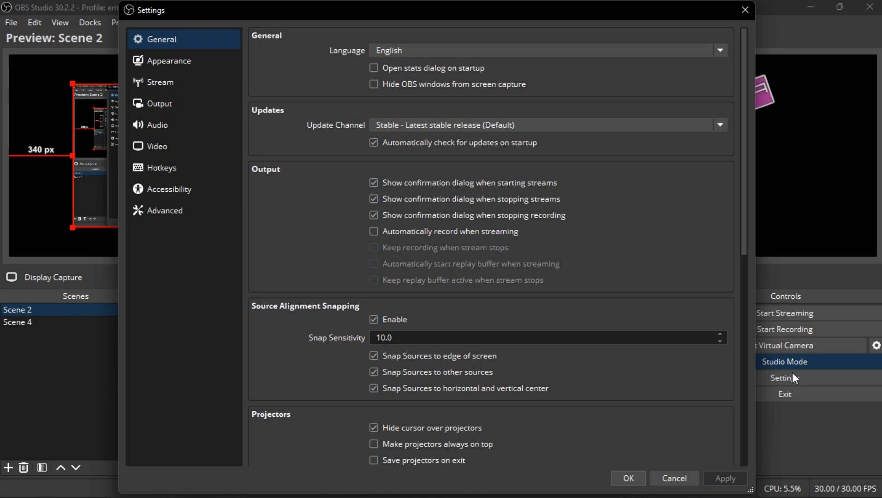
{"action": "scroll", "coordinate": [627, 193], "scroll_direction": "down", "scroll_amount": 8}
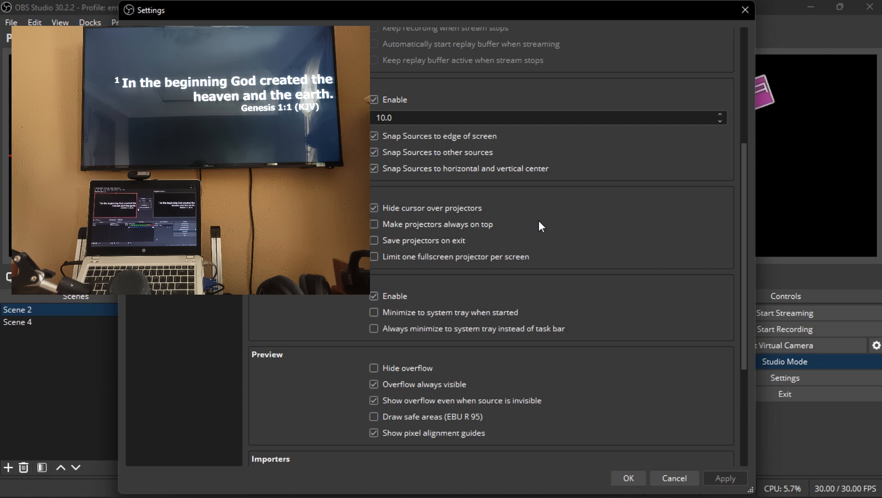
{"action": "scroll", "coordinate": [335, 198], "scroll_direction": "down", "scroll_amount": 3}
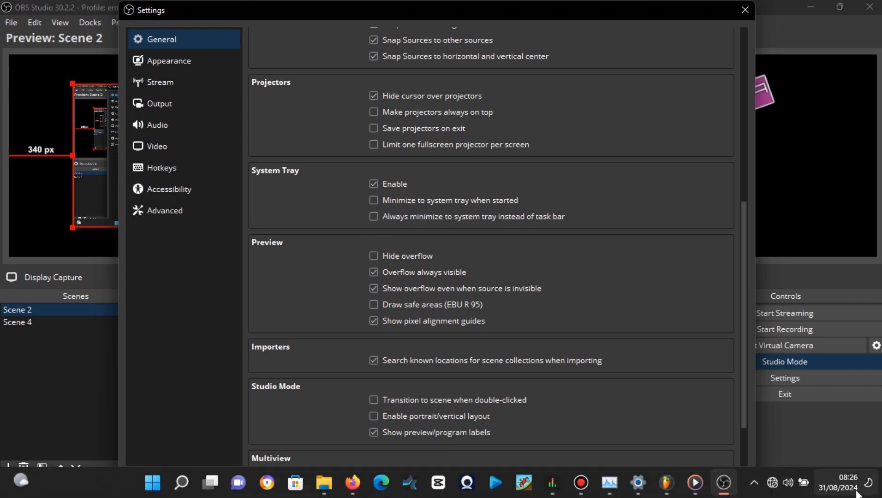
{"action": "left_click", "coordinate": [754, 483]}
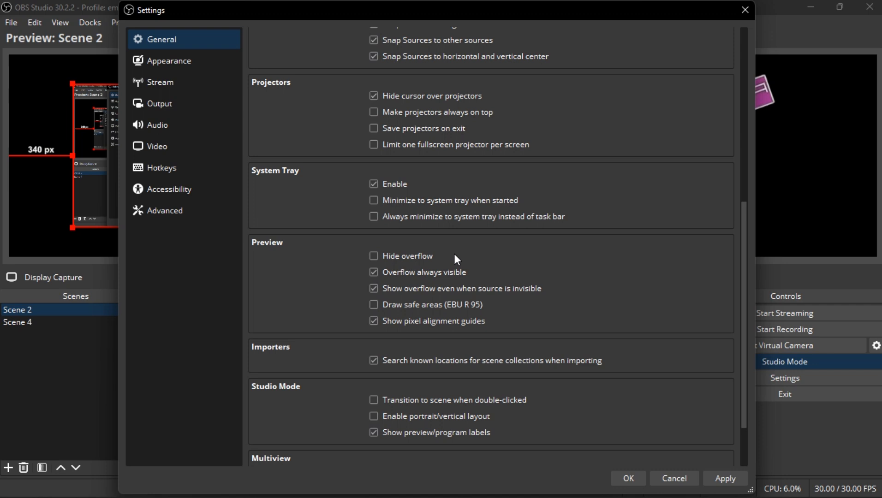
{"action": "left_click_drag", "start_coordinate": [516, 17], "coordinate": [677, 17]}
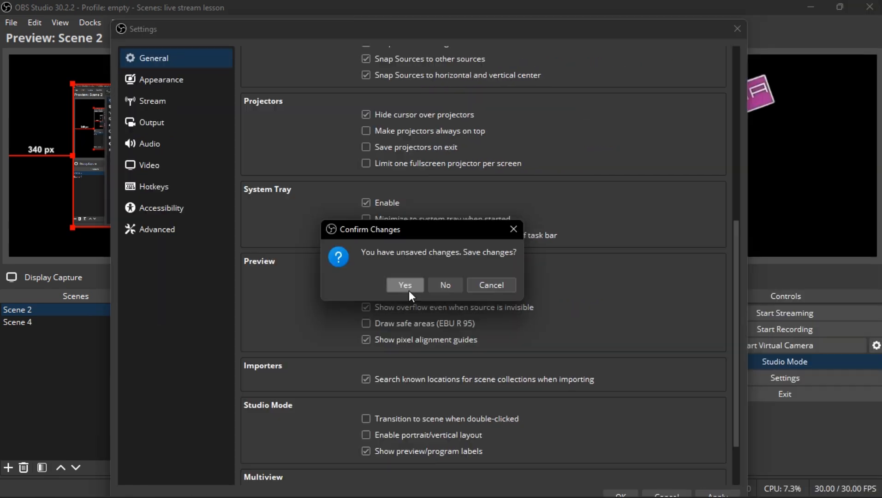
{"action": "left_click", "coordinate": [408, 288]}
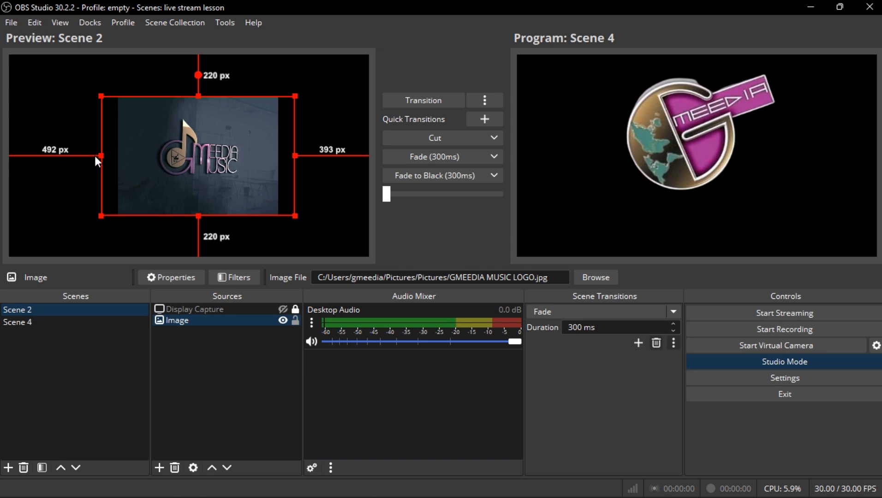
Step: Centre the Image source horizontally with 443 px on each side, and turn off the pixel alignment guides
{"action": "left_click_drag", "start_coordinate": [237, 170], "coordinate": [223, 169]}
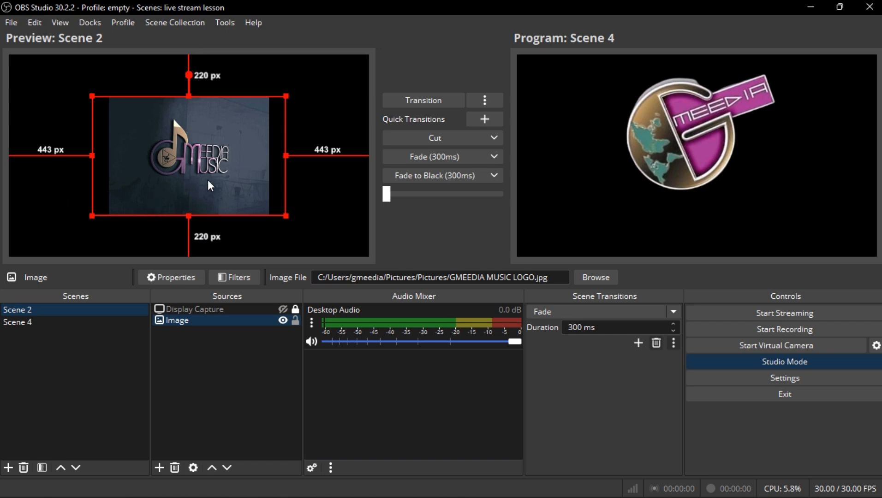
{"action": "left_click", "coordinate": [807, 378]}
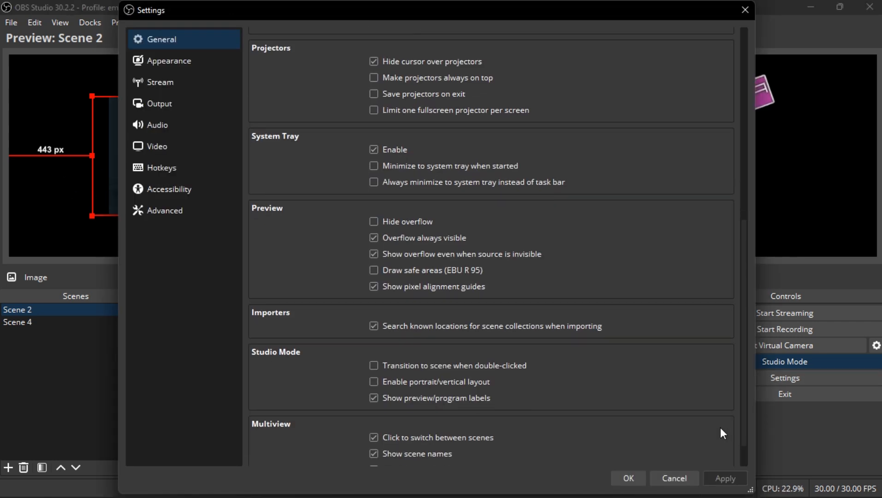
{"action": "left_click", "coordinate": [374, 285]}
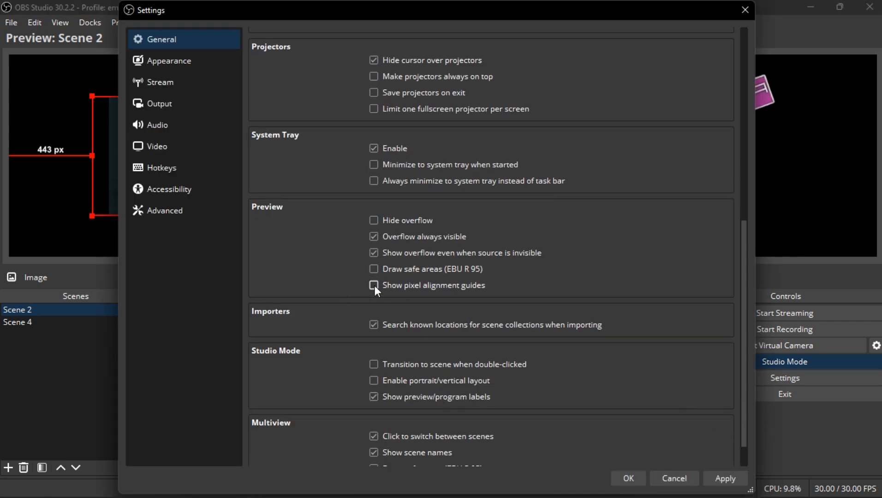
{"action": "left_click", "coordinate": [629, 479]}
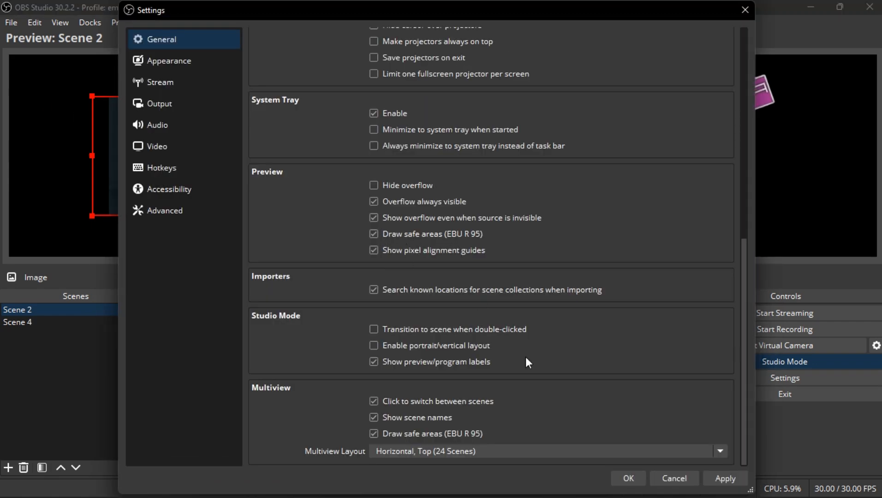
Step: Accept the preview settings with pixel alignment guides on, and toggle showing overflow when the source is invisible
{"action": "left_click", "coordinate": [624, 480]}
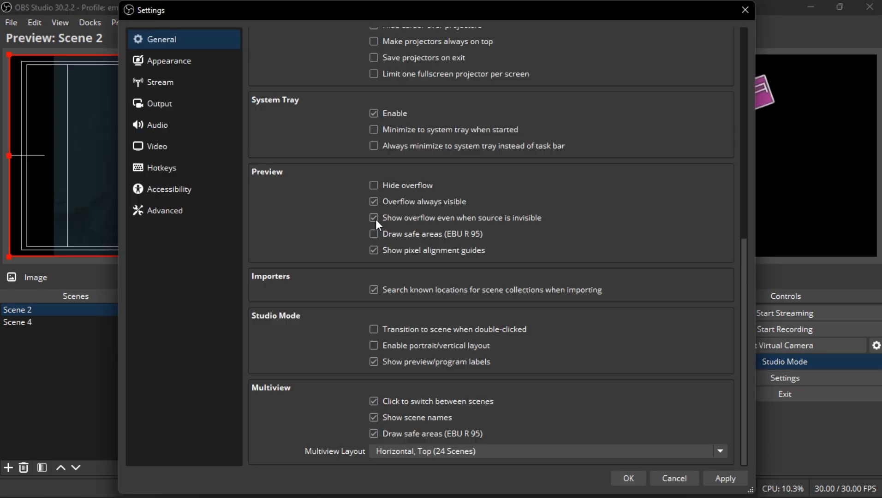
{"action": "left_click", "coordinate": [374, 218]}
{"action": "left_click", "coordinate": [626, 477]}
Step: Move the Image source around and past the edges of the Scene 2 preview to examine its overflow
{"action": "left_click_drag", "start_coordinate": [264, 247], "coordinate": [266, 225]}
{"action": "left_click_drag", "start_coordinate": [353, 230], "coordinate": [299, 197]}
{"action": "left_click_drag", "start_coordinate": [235, 193], "coordinate": [275, 259]}
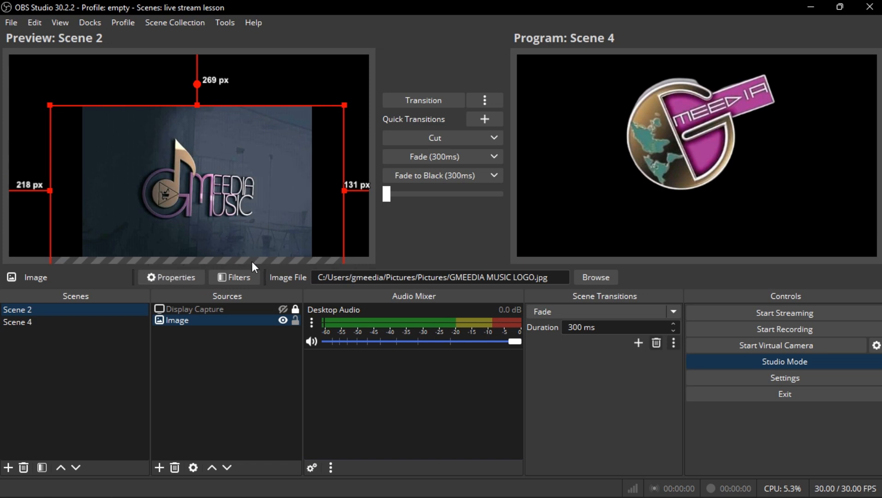
{"action": "left_click_drag", "start_coordinate": [219, 239], "coordinate": [304, 231]}
{"action": "left_click_drag", "start_coordinate": [266, 205], "coordinate": [242, 33]}
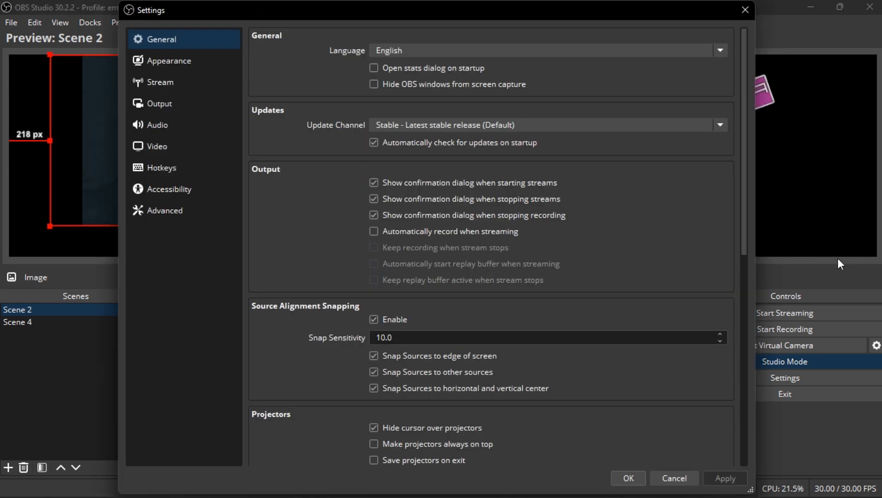
Step: Turn on Hide overflow in the general settings and move the Image source across the preview's upper edge
{"action": "scroll", "coordinate": [705, 411], "scroll_direction": "down", "scroll_amount": 10}
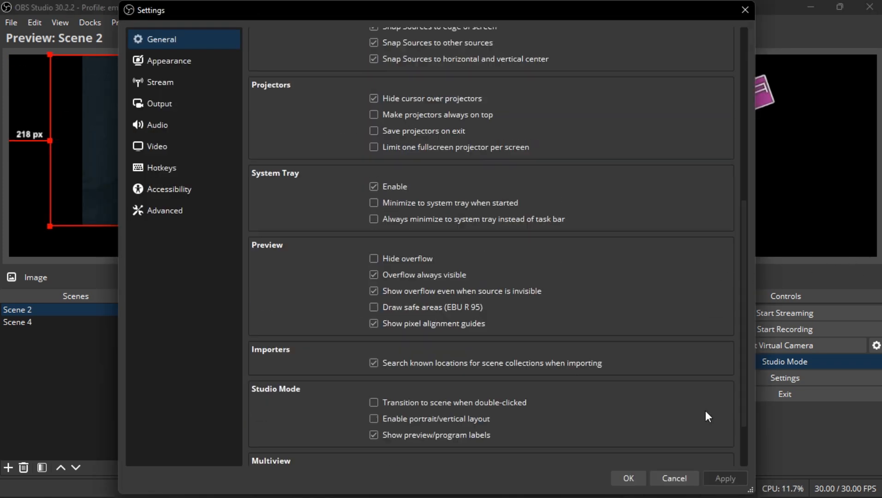
{"action": "scroll", "coordinate": [334, 258], "scroll_direction": "up", "scroll_amount": 1}
{"action": "left_click", "coordinate": [373, 269]}
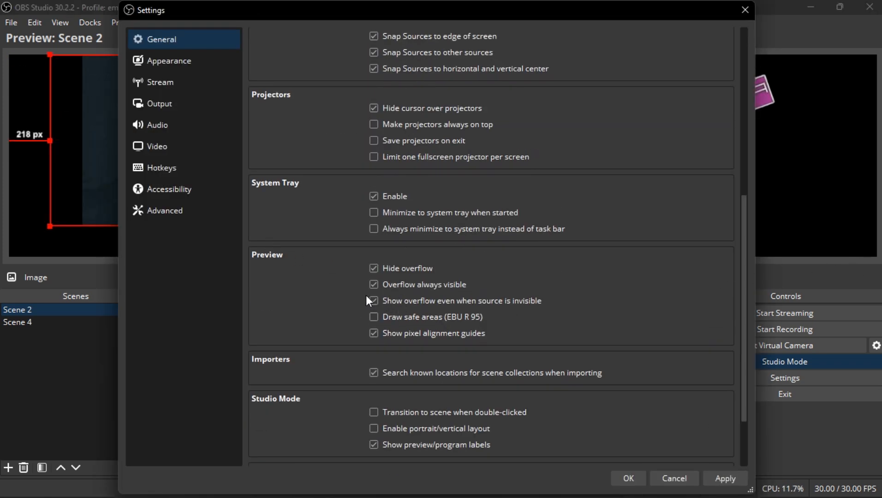
{"action": "left_click", "coordinate": [628, 478]}
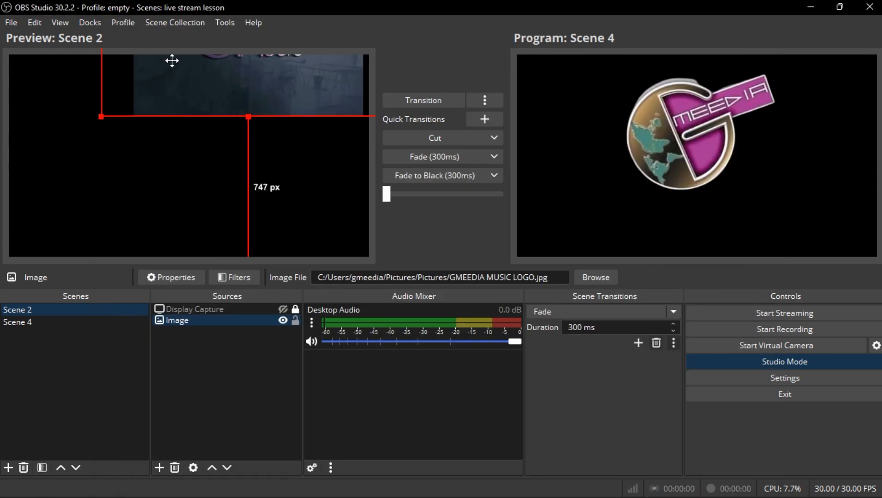
{"action": "left_click_drag", "start_coordinate": [173, 59], "coordinate": [118, 160]}
Step: Turn Hide overflow off again and centre the Image source, 174 px from the sides and 81 px from the upper and lower edges
{"action": "left_click", "coordinate": [785, 378]}
{"action": "left_click", "coordinate": [374, 335]}
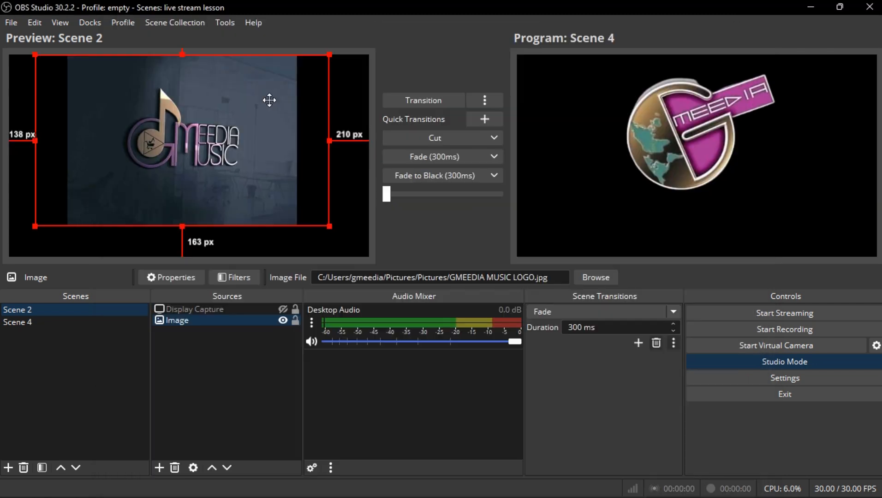
{"action": "left_click_drag", "start_coordinate": [270, 100], "coordinate": [273, 120]}
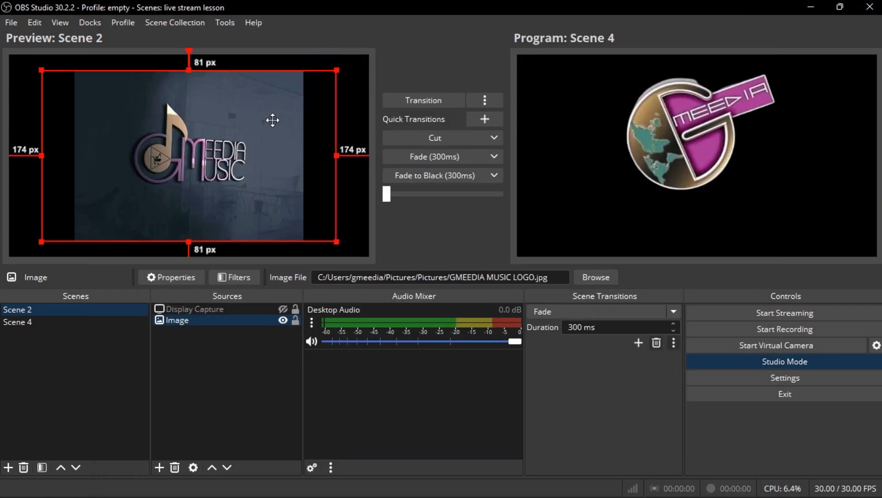
Step: Select the Display Capture source, adjust its frame in the Scene 2 preview, and toggle its visibility
{"action": "left_click", "coordinate": [222, 310]}
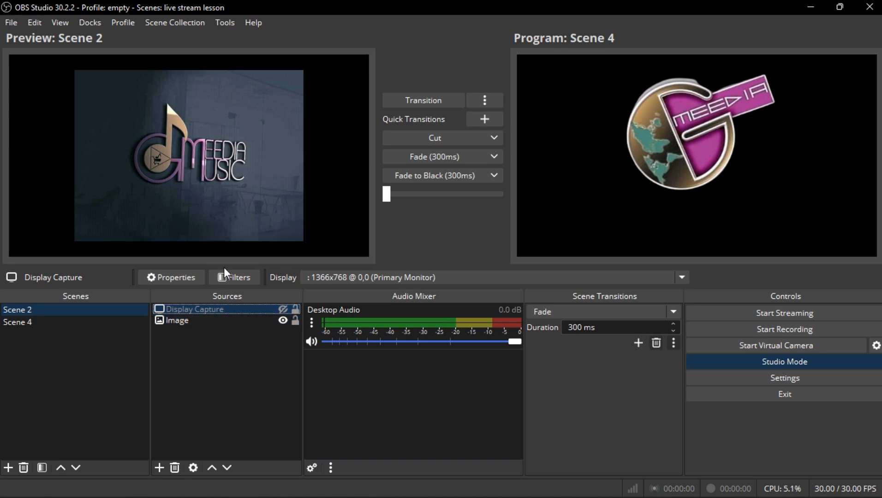
{"action": "mouse_move", "coordinate": [247, 233]}
{"action": "left_mouse_down"}
{"action": "mouse_move", "coordinate": [250, 254]}
{"action": "mouse_move", "coordinate": [255, 225]}
{"action": "left_mouse_up"}
{"action": "left_click_drag", "start_coordinate": [344, 234], "coordinate": [289, 230]}
{"action": "left_click", "coordinate": [232, 312]}
{"action": "left_click", "coordinate": [283, 310]}
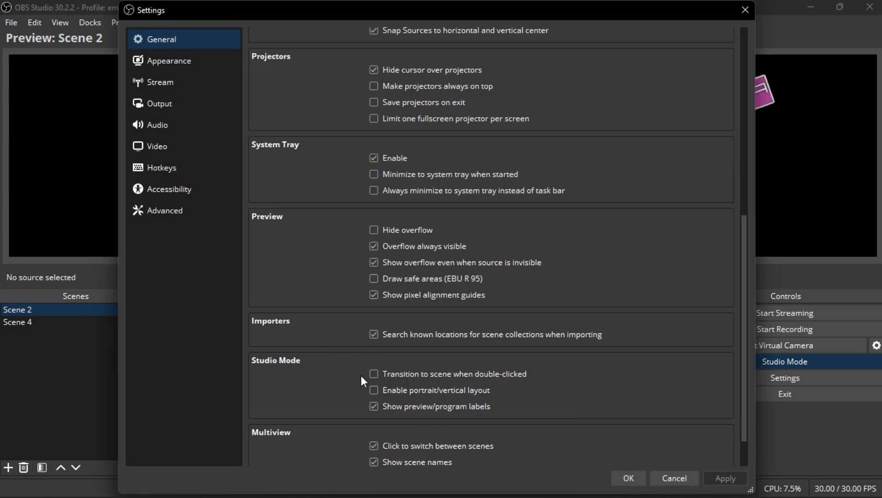
Step: Turn on the portrait/vertical layout for Studio Mode and accept the settings to try it in the main window
{"action": "left_click", "coordinate": [372, 335]}
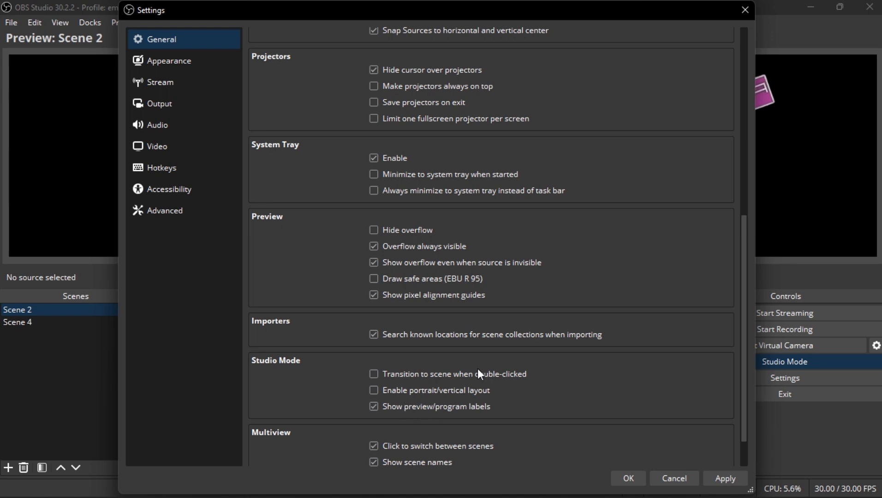
{"action": "left_click", "coordinate": [373, 390]}
{"action": "left_click", "coordinate": [621, 480]}
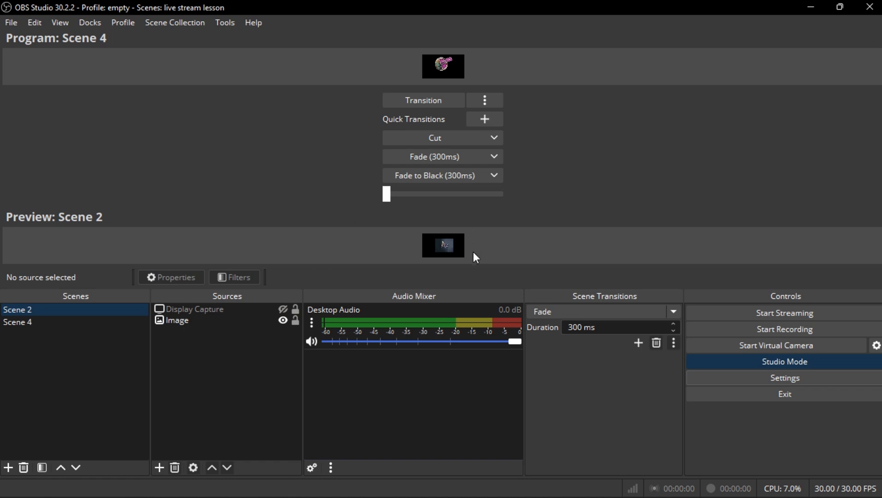
Step: Turn Studio Mode's portrait/vertical layout off again, accept, and review the Multiview options in the general settings
{"action": "left_click", "coordinate": [771, 374]}
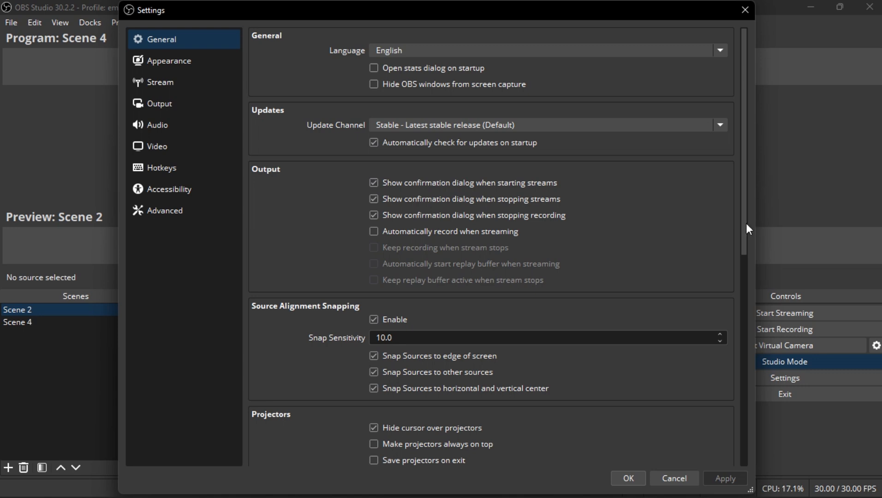
{"action": "left_click_drag", "start_coordinate": [746, 225], "coordinate": [728, 433]}
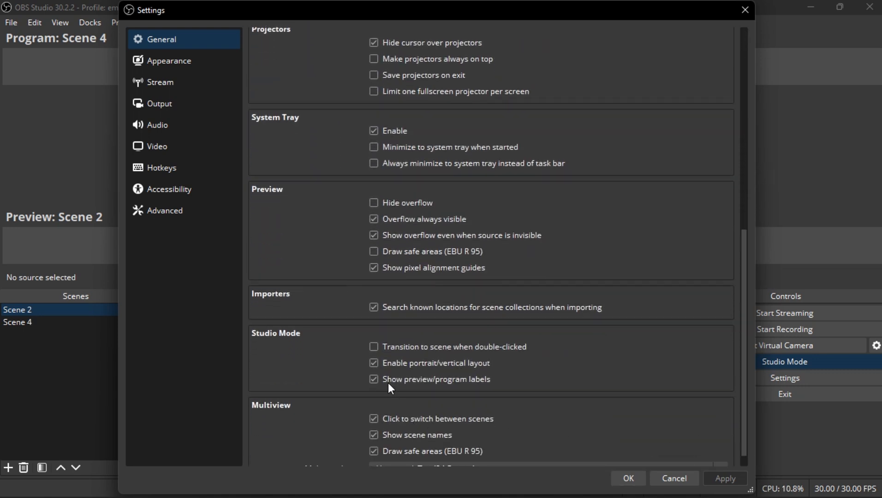
{"action": "left_click", "coordinate": [374, 363]}
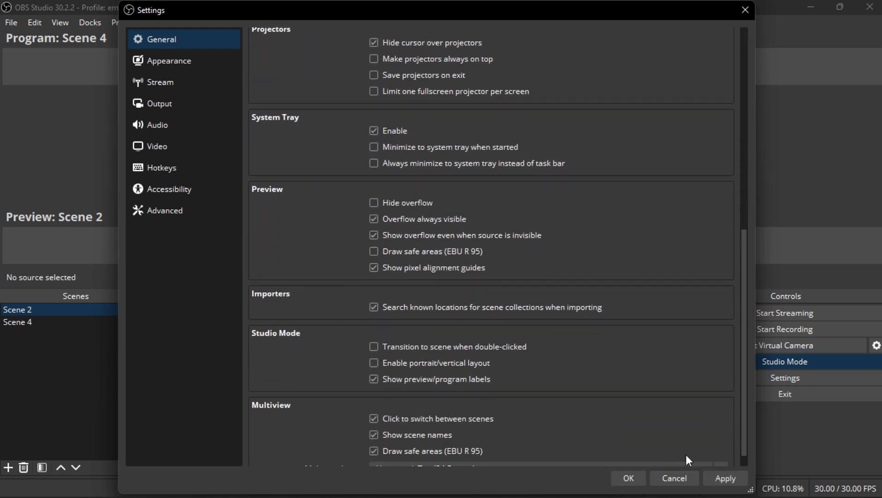
{"action": "left_click", "coordinate": [630, 482]}
{"action": "scroll", "coordinate": [432, 383], "scroll_direction": "down", "scroll_amount": 1}
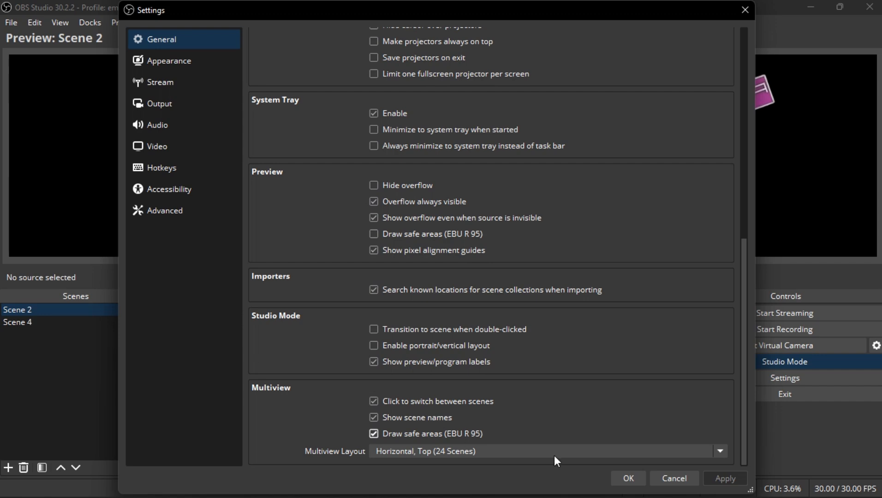
{"action": "left_click", "coordinate": [628, 478]}
Step: Make the Display Capture source visible in Scene 2
{"action": "left_click", "coordinate": [231, 320]}
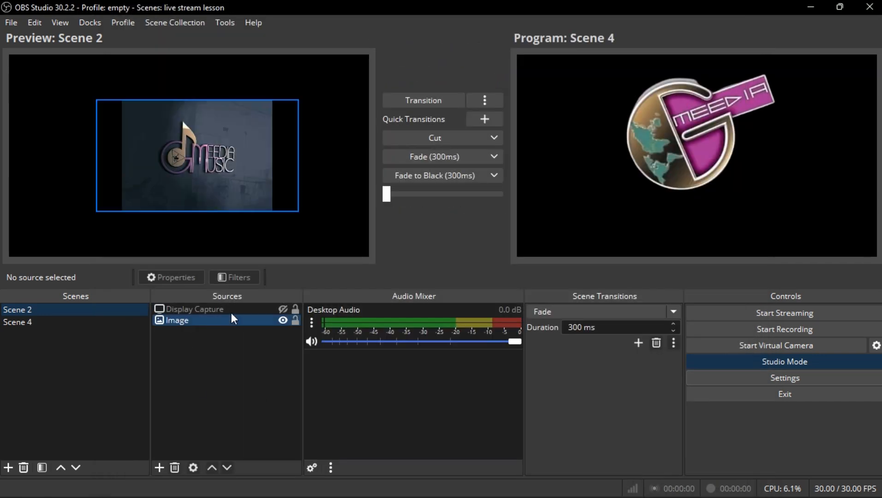
{"action": "left_click", "coordinate": [272, 309]}
{"action": "left_click", "coordinate": [282, 309]}
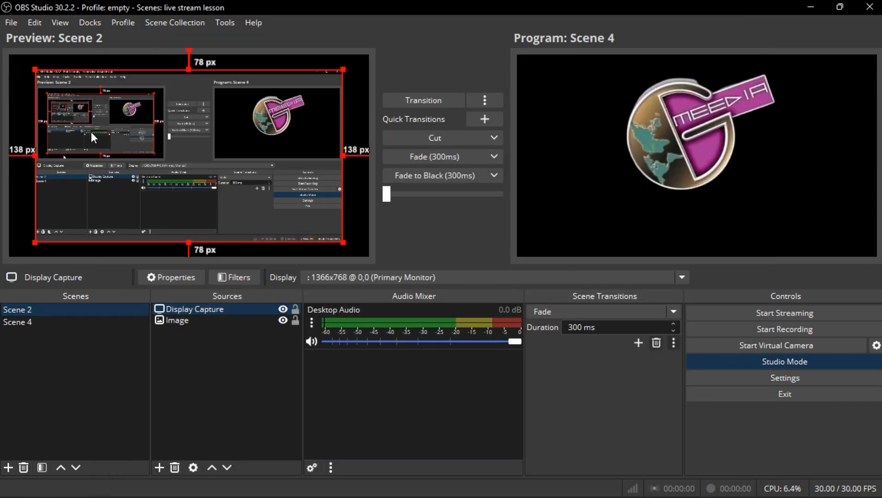
Step: Open the windowed Multiview to examine its scene grid, and close it
{"action": "left_click", "coordinate": [59, 22]}
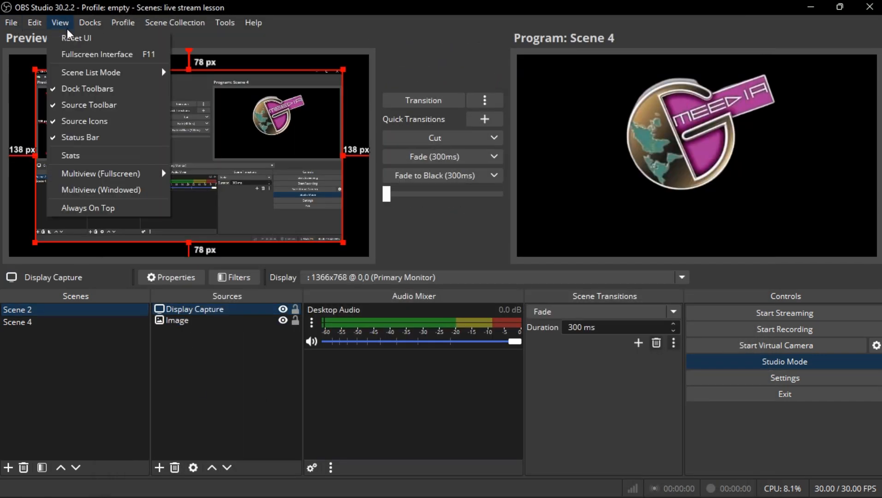
{"action": "left_click", "coordinate": [93, 189]}
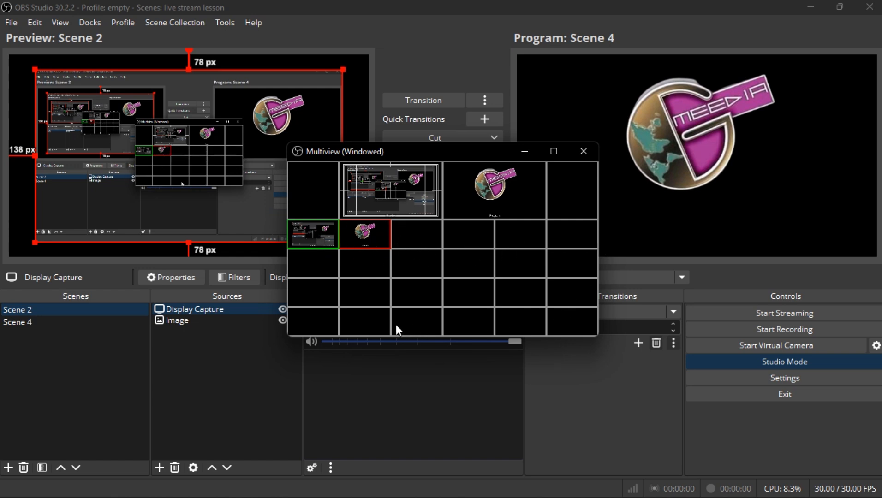
{"action": "left_click", "coordinate": [583, 152]}
Step: Review the available Multiview layouts in the general settings and accept with Horizontal, Top (24 Scenes) selected
{"action": "left_click", "coordinate": [793, 374]}
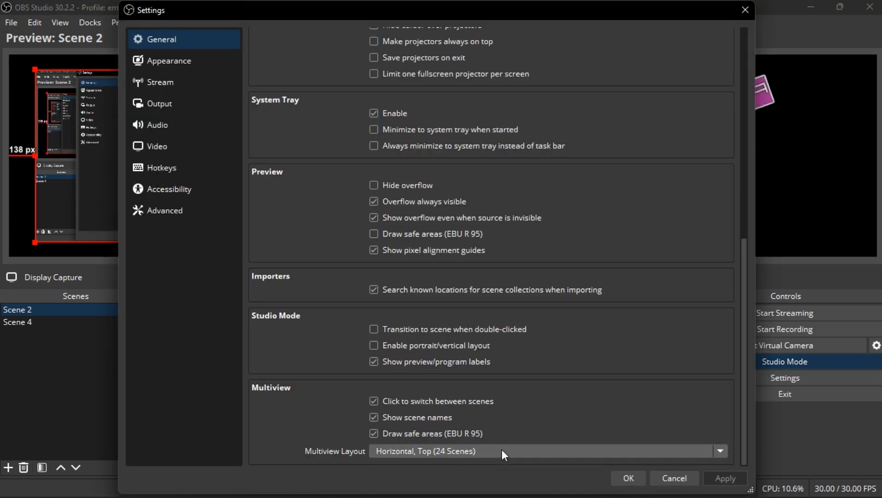
{"action": "left_click", "coordinate": [484, 453]}
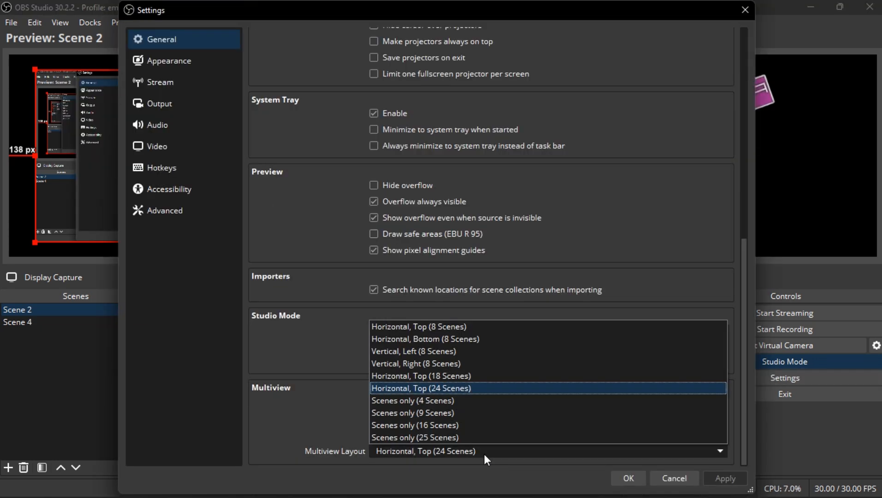
{"action": "left_click", "coordinate": [459, 387]}
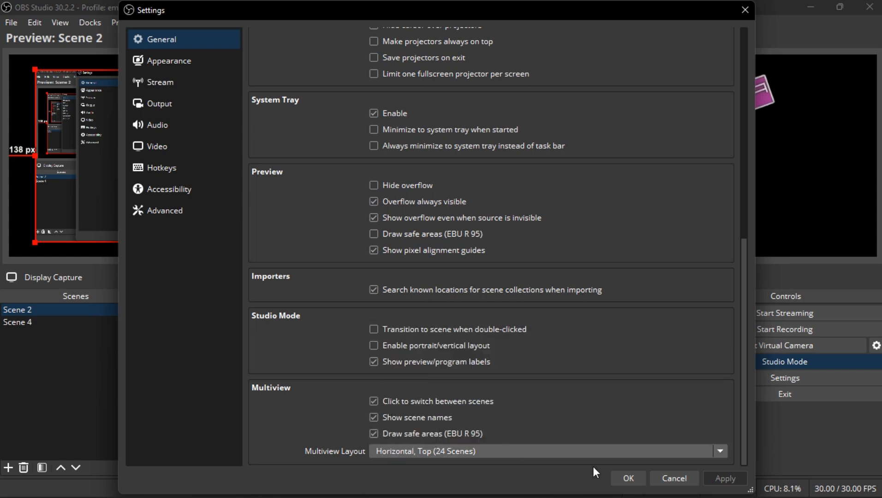
{"action": "left_click", "coordinate": [626, 479]}
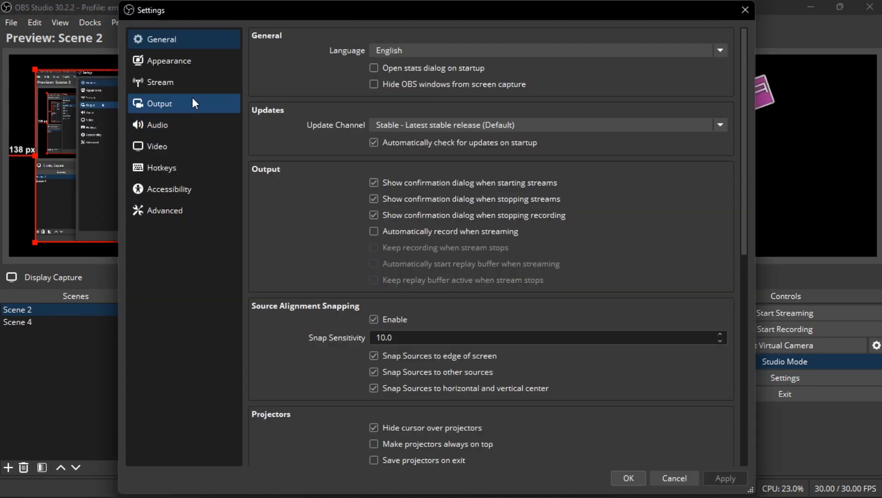
Step: Show the output settings, view the Simple output mode's options, and set the output mode back to Advanced
{"action": "left_click", "coordinate": [194, 103]}
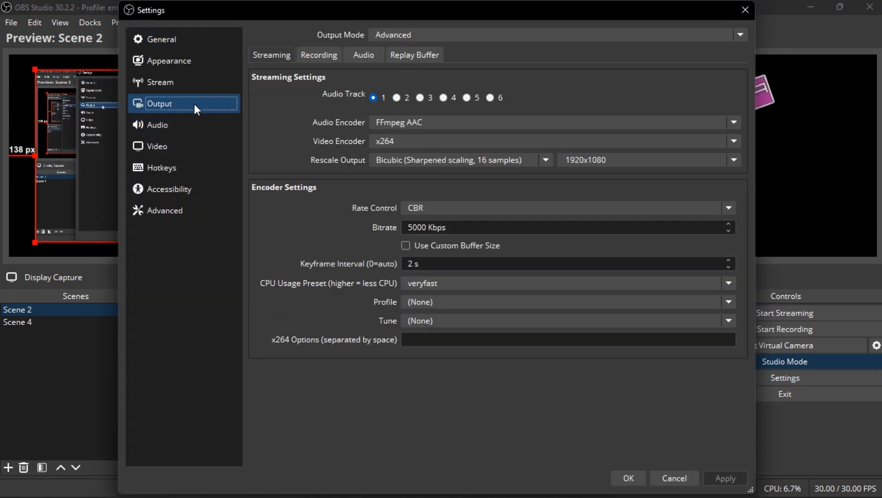
{"action": "left_click", "coordinate": [387, 34]}
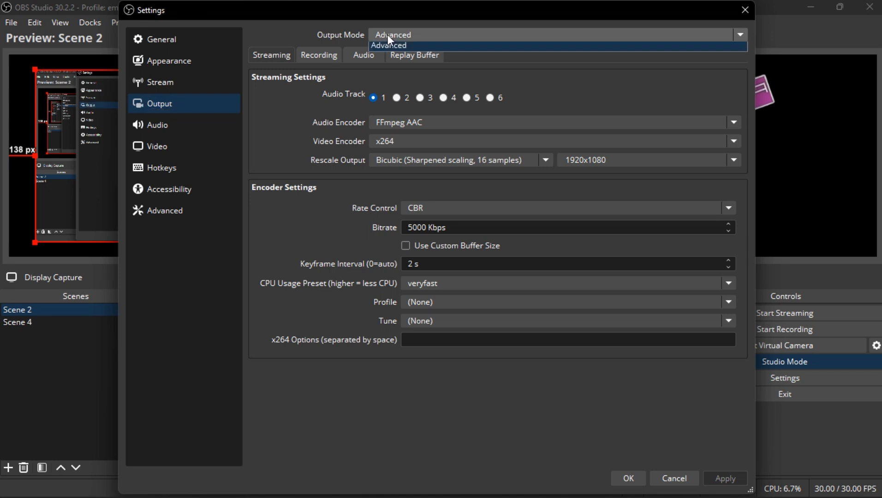
{"action": "left_click", "coordinate": [391, 43]}
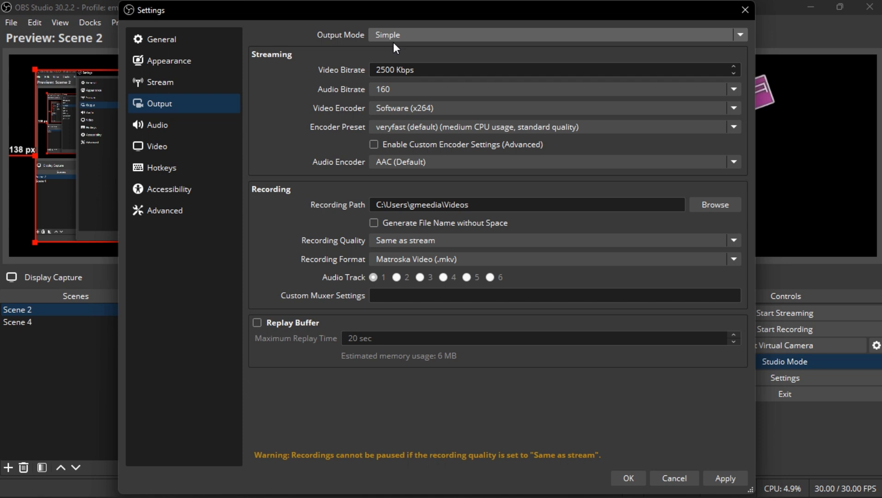
{"action": "left_click", "coordinate": [392, 42]}
{"action": "left_click", "coordinate": [409, 56]}
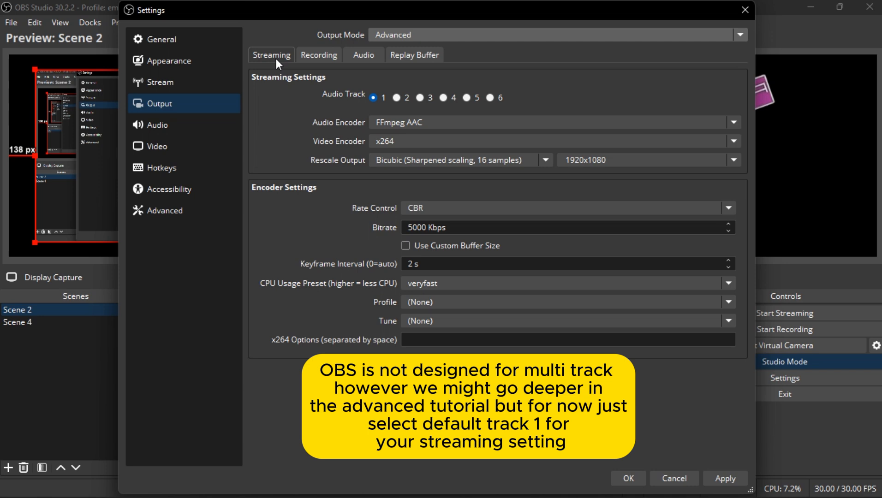
Step: Try other audio tracks for streaming, including track 4, and return the selection to track 1
{"action": "left_click", "coordinate": [403, 99]}
{"action": "left_click", "coordinate": [466, 97]}
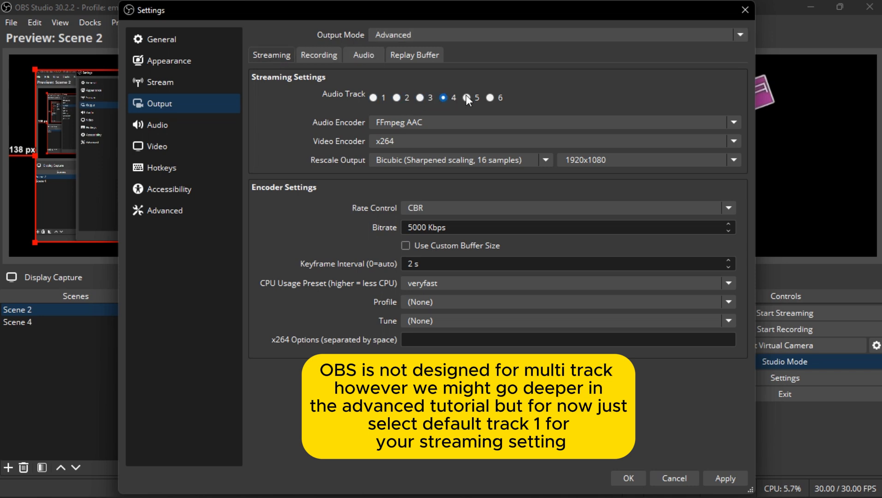
{"action": "left_click", "coordinate": [374, 98]}
Step: Check the audio encoder choices for streaming, keep FFmpeg AAC, and look at the video encoder choices
{"action": "left_click", "coordinate": [396, 122]}
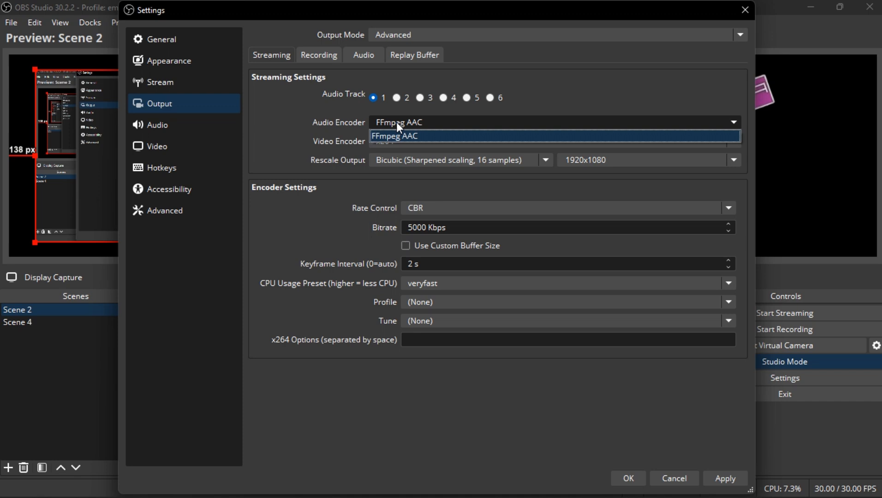
{"action": "left_click", "coordinate": [396, 122]}
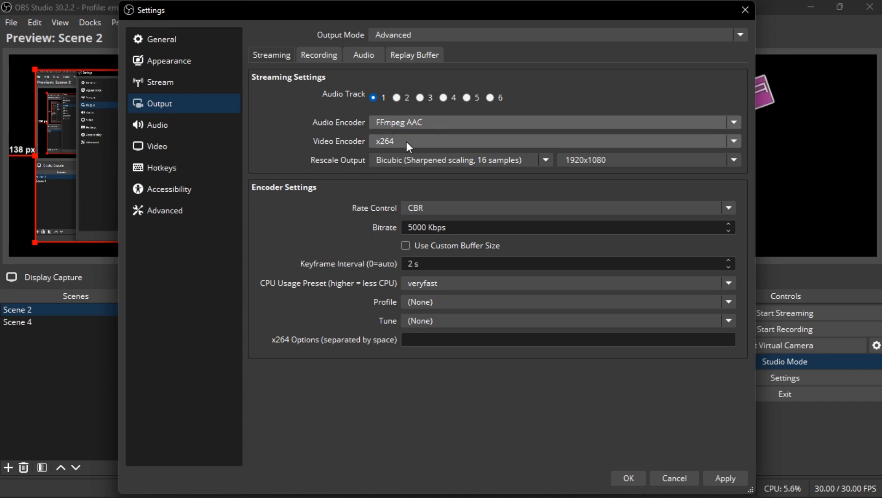
{"action": "left_click", "coordinate": [406, 141]}
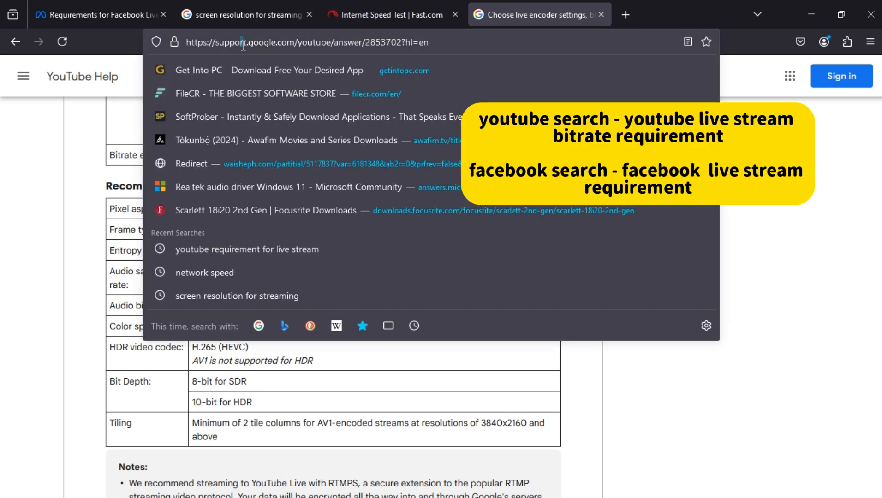
Step: Review the encoder settings and recommended advanced settings on the YouTube Help page in the browser
{"action": "left_click", "coordinate": [259, 46]}
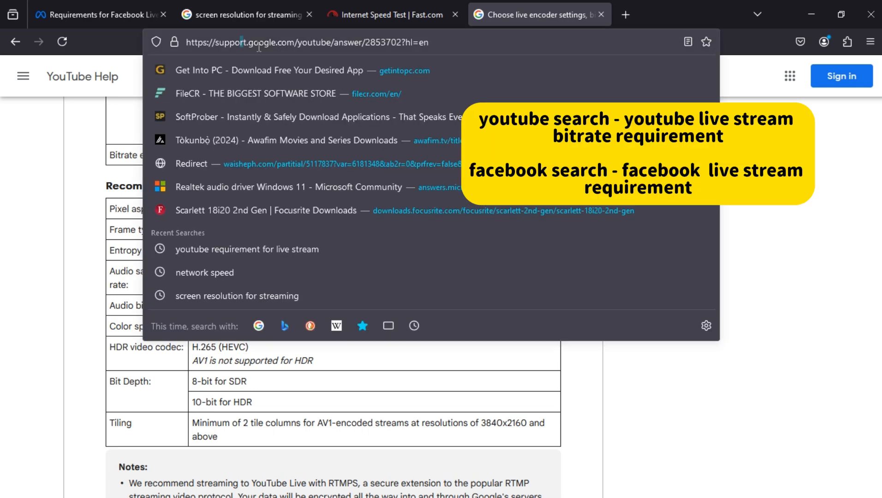
{"action": "left_click", "coordinate": [776, 45]}
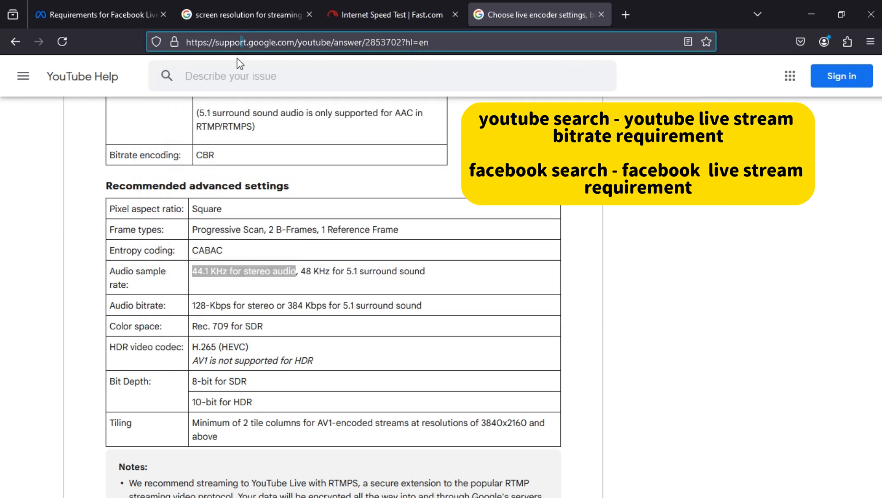
{"action": "mouse_move", "coordinate": [90, 14]}
{"action": "scroll", "coordinate": [305, 225], "scroll_direction": "up", "scroll_amount": 5}
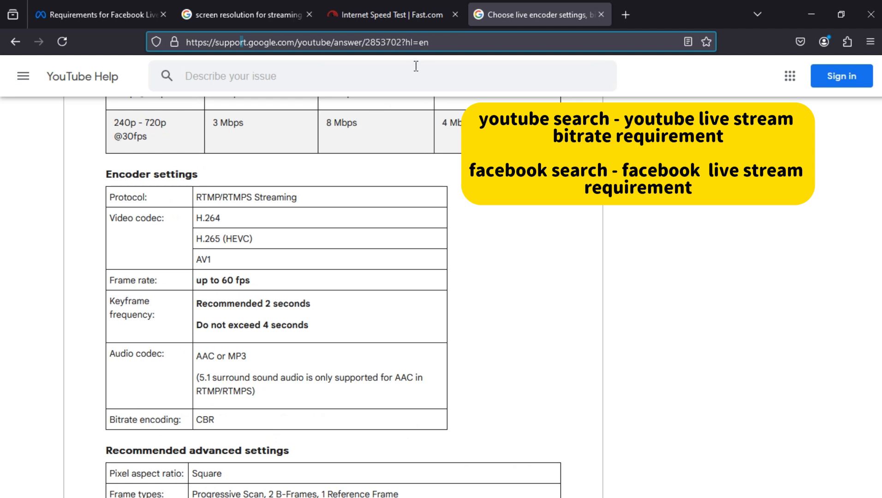
{"action": "scroll", "coordinate": [429, 175], "scroll_direction": "down", "scroll_amount": 6}
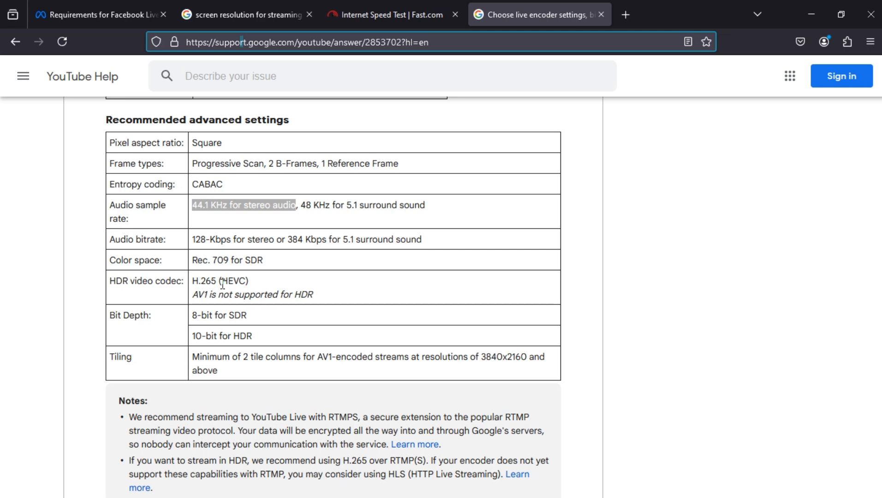
Step: Examine the video codec, bitrate, sample rate and audio requirements on the Facebook Live requirements page
{"action": "left_click", "coordinate": [135, 7]}
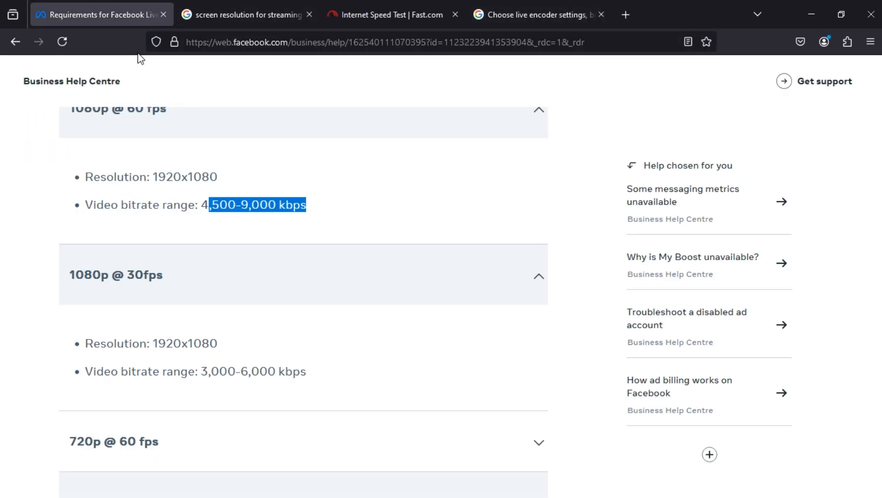
{"action": "scroll", "coordinate": [288, 313], "scroll_direction": "down", "scroll_amount": 15}
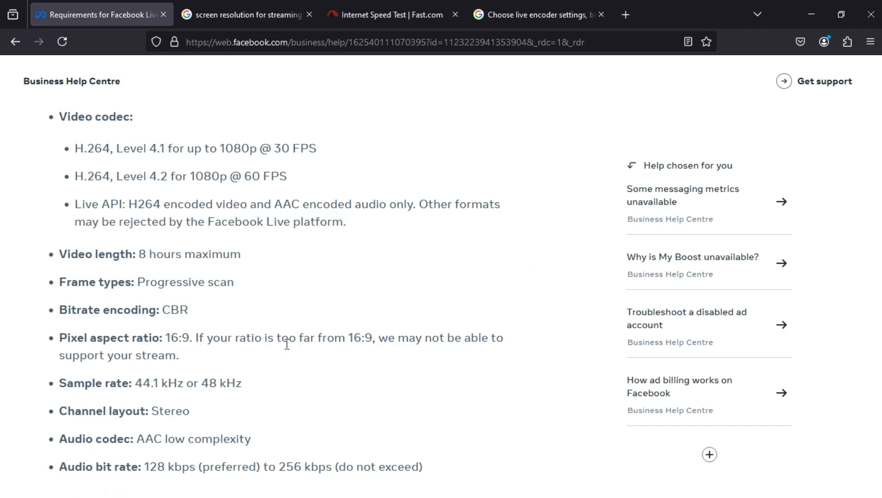
{"action": "scroll", "coordinate": [274, 350], "scroll_direction": "down", "scroll_amount": 2}
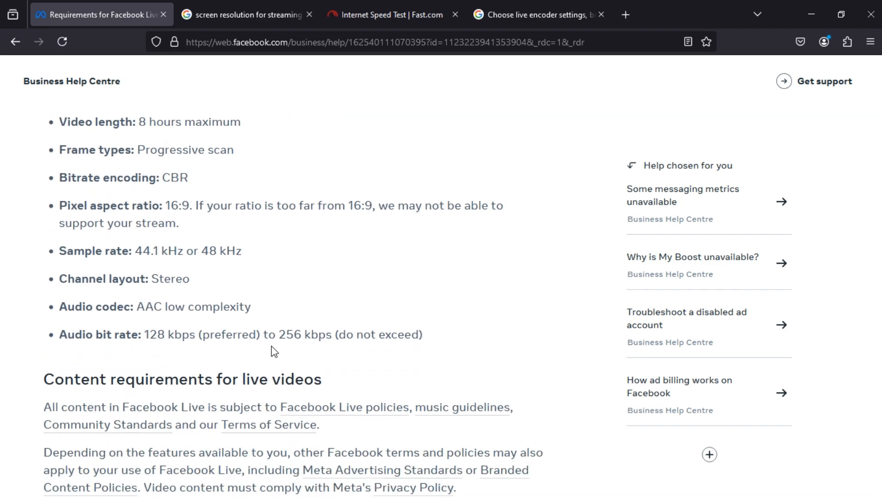
{"action": "scroll", "coordinate": [274, 350], "scroll_direction": "down", "scroll_amount": 3}
{"action": "scroll", "coordinate": [272, 346], "scroll_direction": "down", "scroll_amount": 2}
{"action": "scroll", "coordinate": [293, 353], "scroll_direction": "up", "scroll_amount": 6}
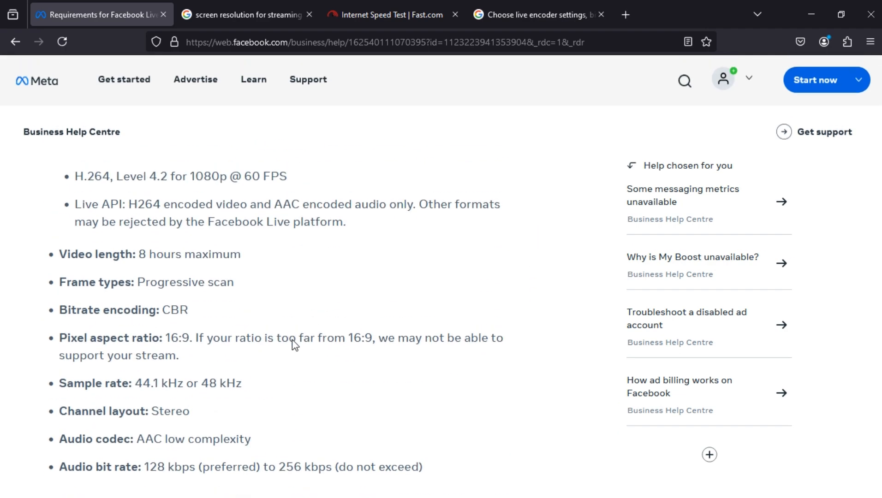
{"action": "scroll", "coordinate": [292, 339], "scroll_direction": "down", "scroll_amount": 1}
{"action": "scroll", "coordinate": [292, 338], "scroll_direction": "up", "scroll_amount": 3}
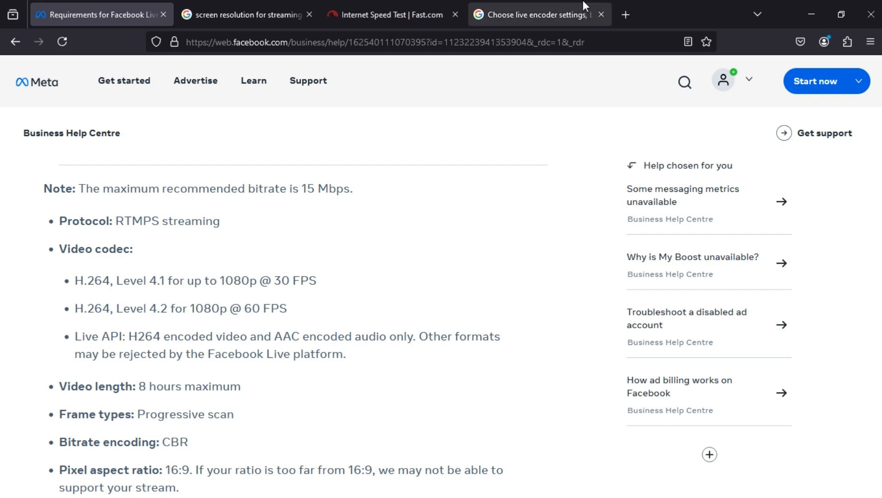
Step: Return to OBS Studio and check the streaming video encoder choices, keeping x264
{"action": "left_click", "coordinate": [808, 6]}
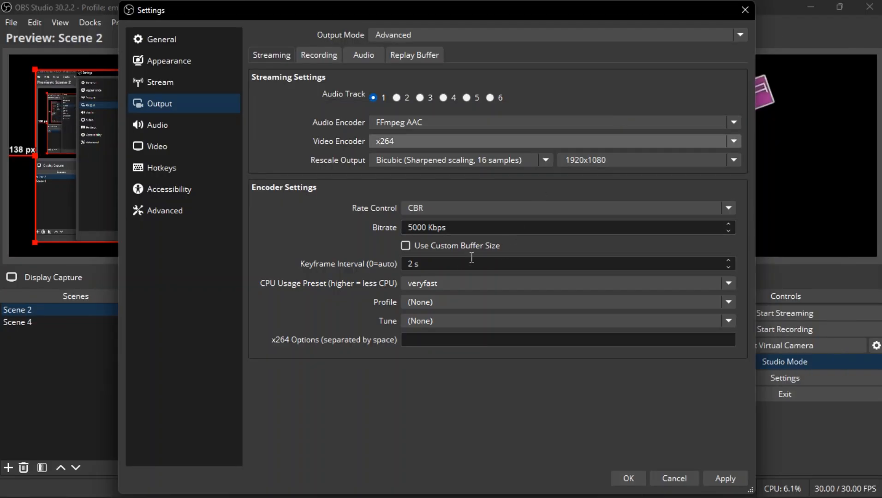
{"action": "left_click", "coordinate": [403, 142]}
{"action": "left_click", "coordinate": [402, 141]}
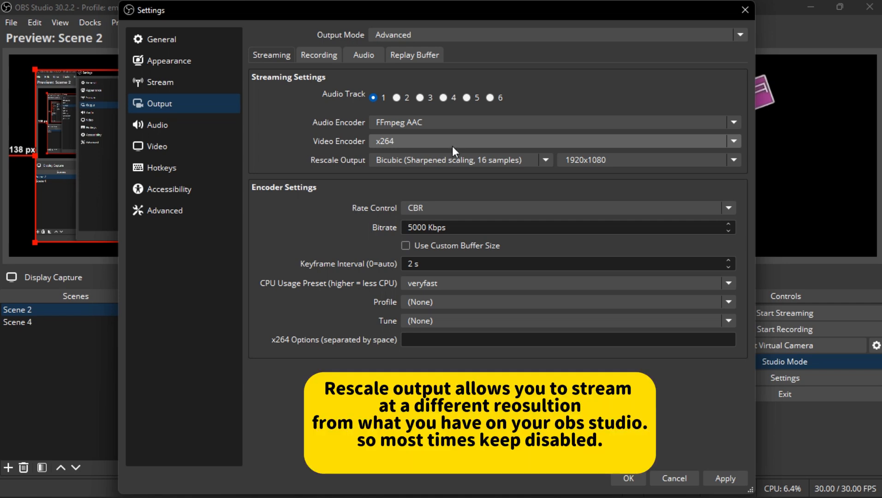
Step: Check the rescale output filter and resolution choices for streaming, keeping Bicubic (Sharpened scaling, 16 samples) and 1920x1080
{"action": "left_click", "coordinate": [455, 161]}
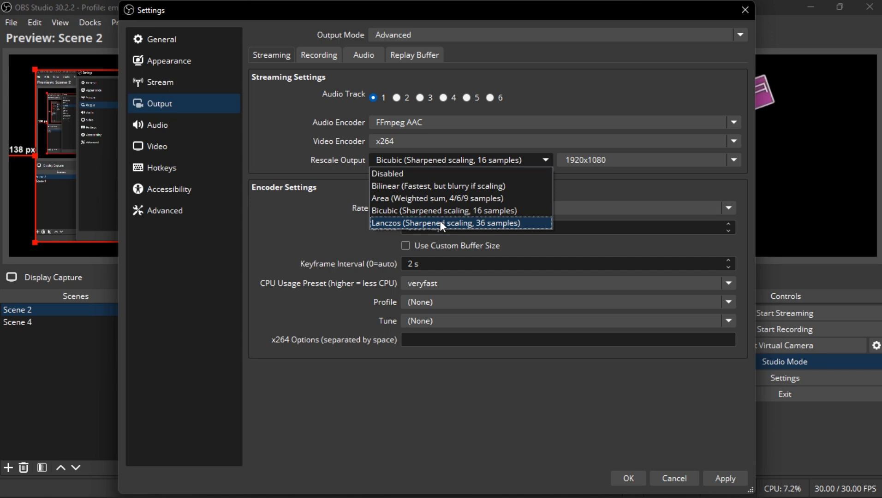
{"action": "left_click", "coordinate": [499, 210]}
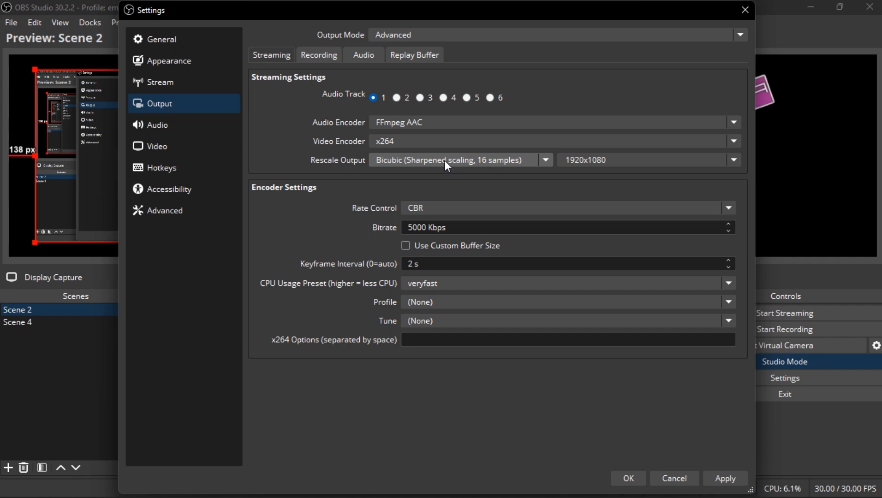
{"action": "left_click", "coordinate": [619, 160]}
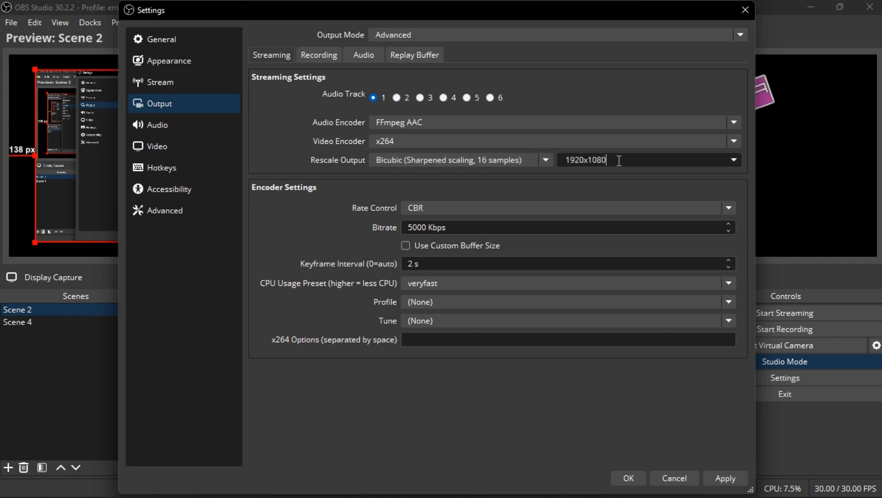
{"action": "left_click", "coordinate": [732, 164]}
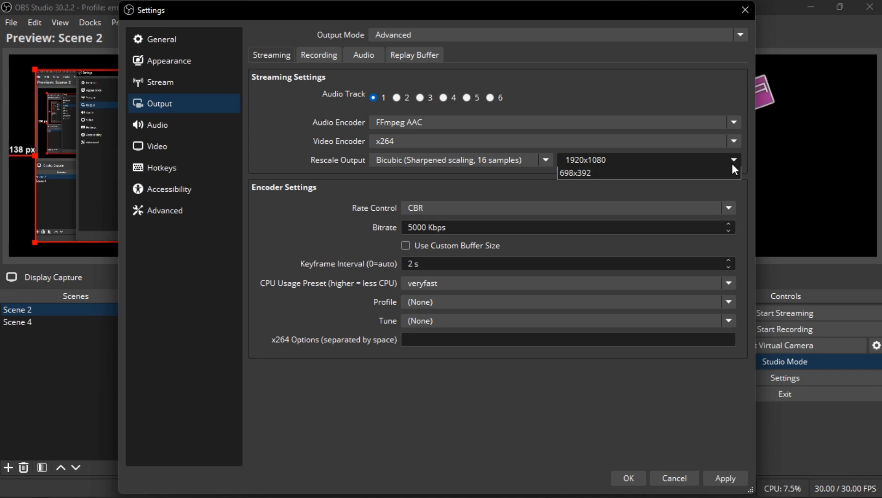
{"action": "left_click", "coordinate": [734, 169]}
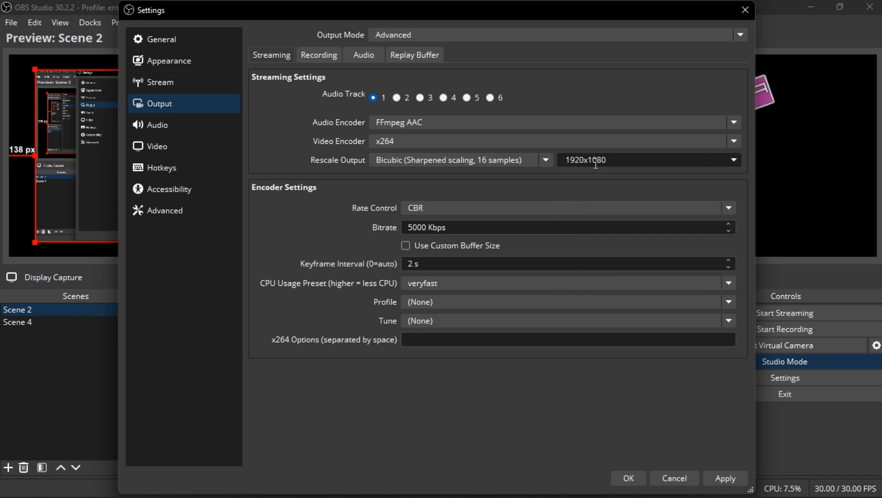
{"action": "left_click_drag", "start_coordinate": [607, 160], "coordinate": [564, 162]}
{"action": "left_click", "coordinate": [551, 189]}
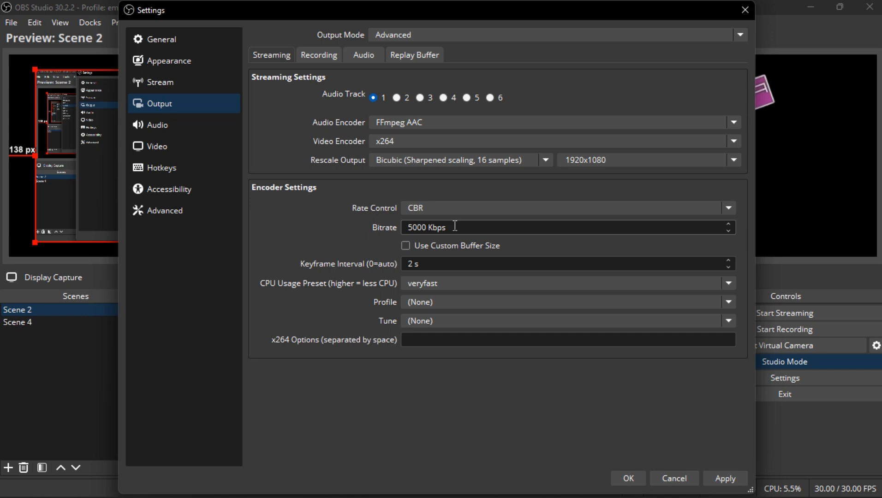
Step: Switch to the browser and examine the resolution and bitrate recommendations for 1080p on the Facebook Live requirements page
{"action": "mouse_move", "coordinate": [504, 493]}
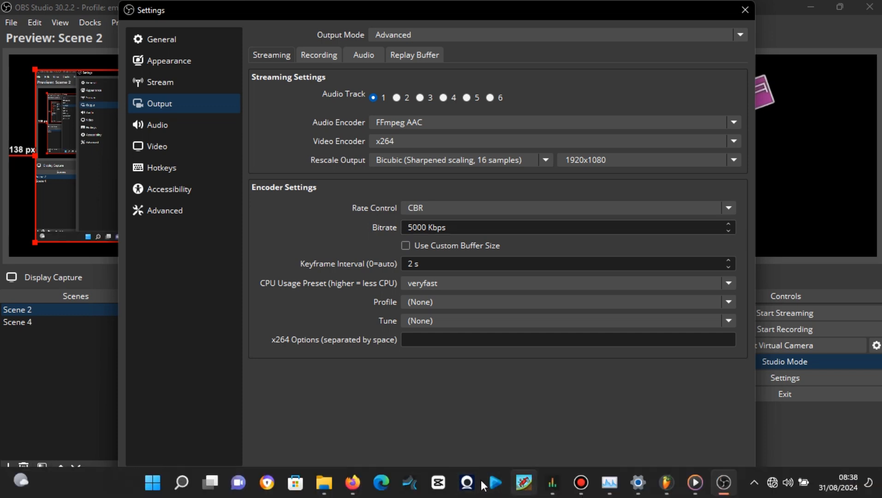
{"action": "left_click", "coordinate": [363, 486]}
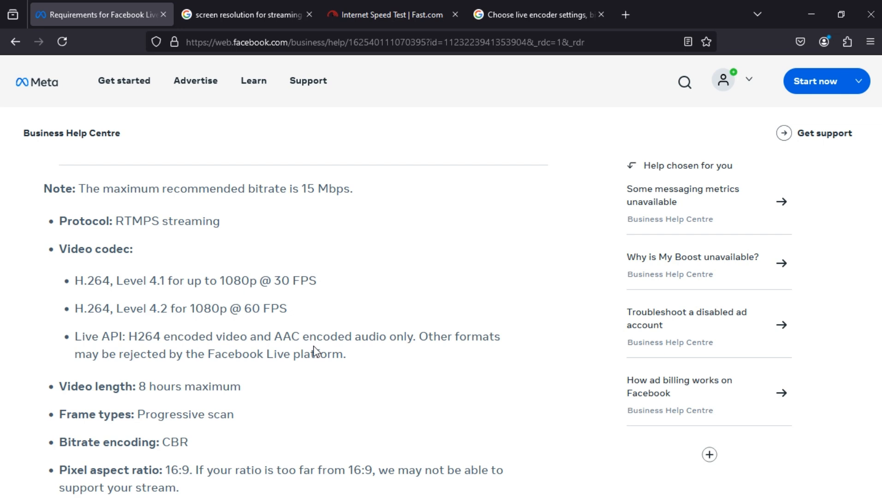
{"action": "scroll", "coordinate": [323, 346], "scroll_direction": "up", "scroll_amount": 3}
{"action": "scroll", "coordinate": [326, 342], "scroll_direction": "up", "scroll_amount": 4}
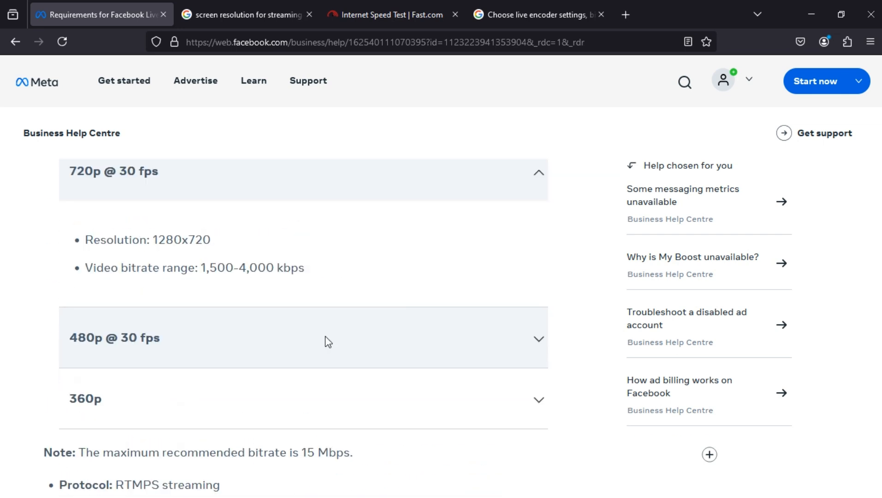
{"action": "scroll", "coordinate": [441, 242], "scroll_direction": "up", "scroll_amount": 4}
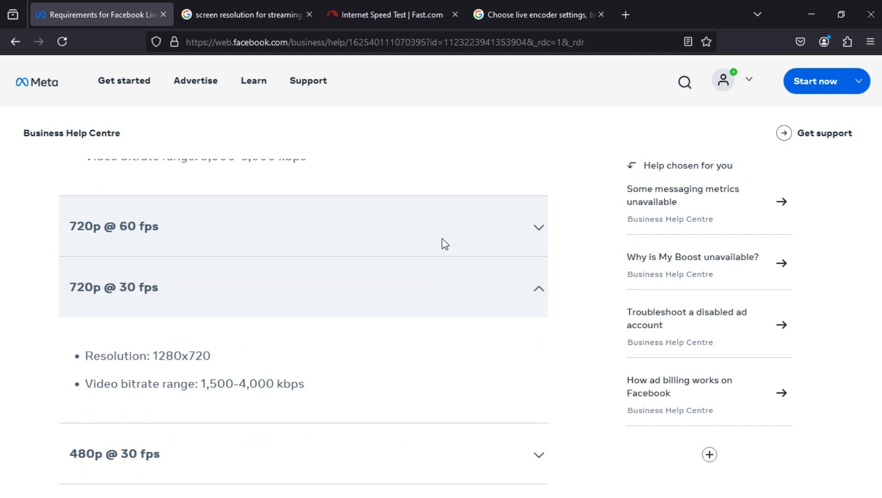
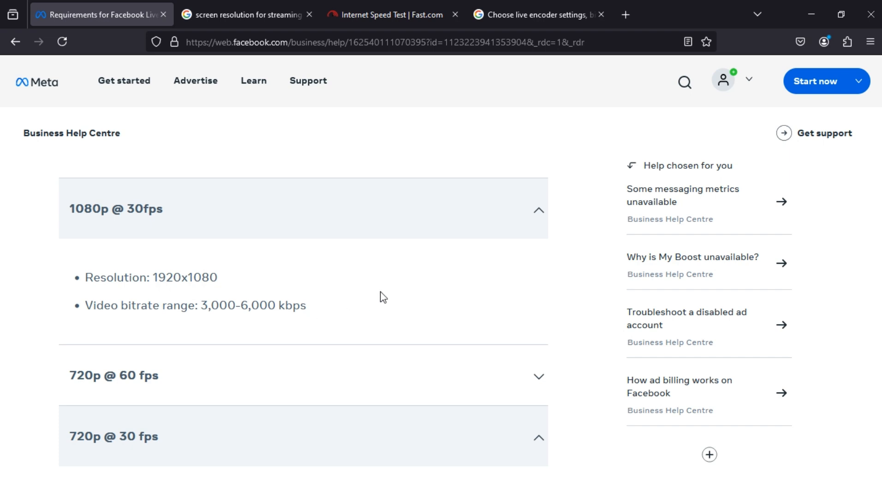
{"action": "scroll", "coordinate": [321, 299], "scroll_direction": "up", "scroll_amount": 4}
{"action": "scroll", "coordinate": [127, 437], "scroll_direction": "down", "scroll_amount": 1}
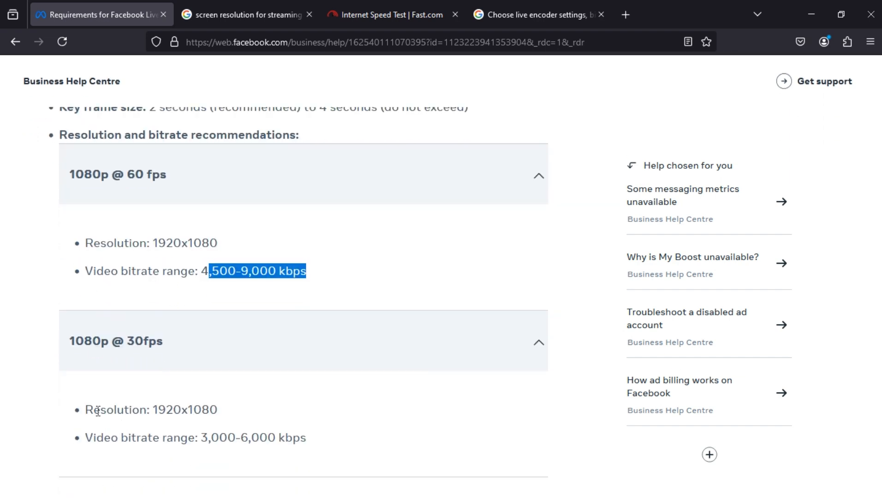
{"action": "left_click_drag", "start_coordinate": [86, 410], "coordinate": [301, 414]}
Step: Compare YouTube's recommended bitrate table with the Fast.com speed test and Facebook's 1080p bitrate recommendations
{"action": "key", "text": "ctrl+shift+Tab"}
{"action": "scroll", "coordinate": [405, 244], "scroll_direction": "up", "scroll_amount": 10}
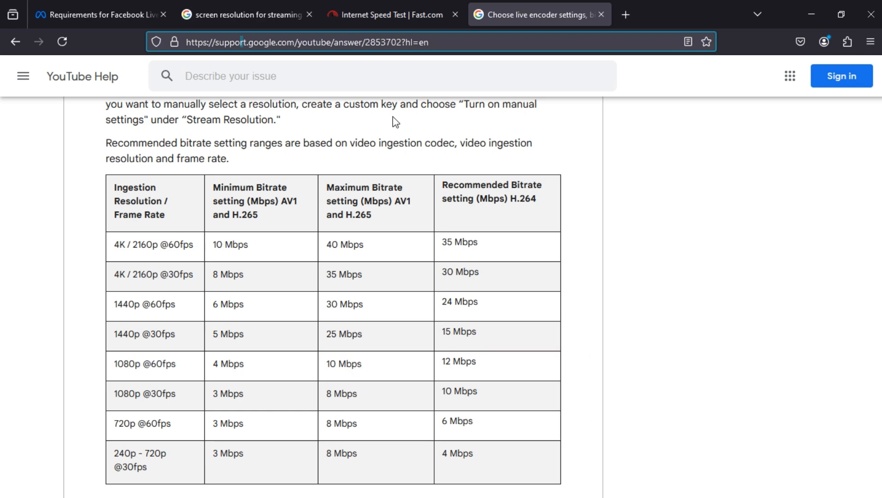
{"action": "left_click", "coordinate": [401, 4]}
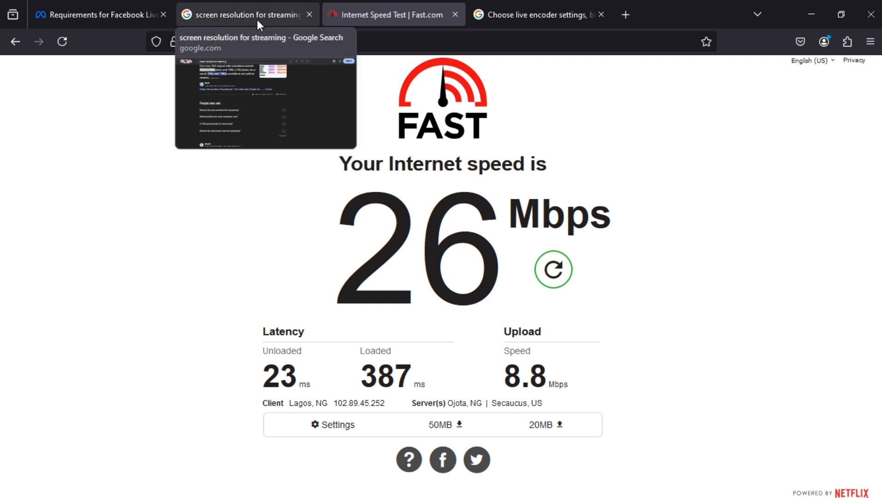
{"action": "left_click", "coordinate": [489, 13]}
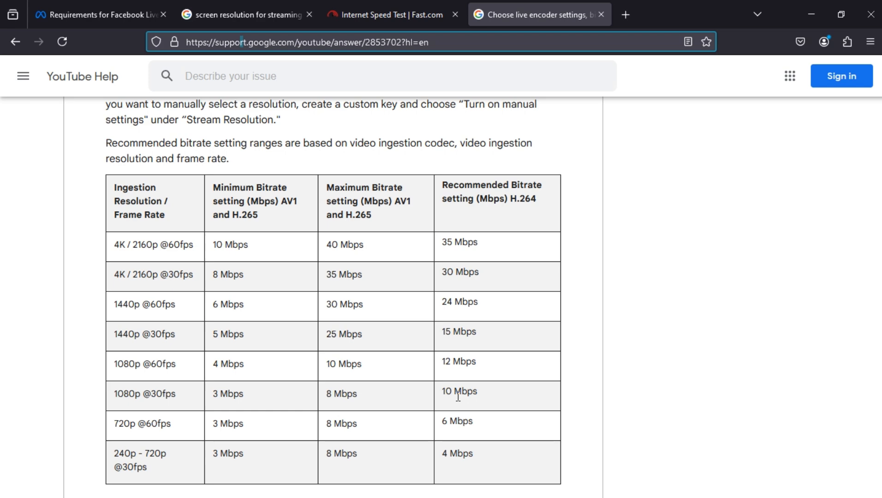
{"action": "left_click", "coordinate": [128, 8]}
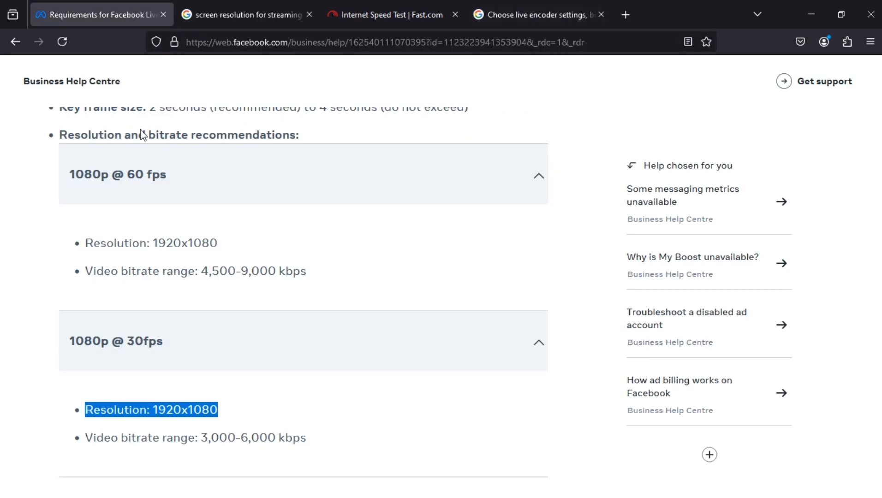
Step: Return to OBS Studio and look at the streaming rate control choices, keeping CBR
{"action": "left_click", "coordinate": [812, 18]}
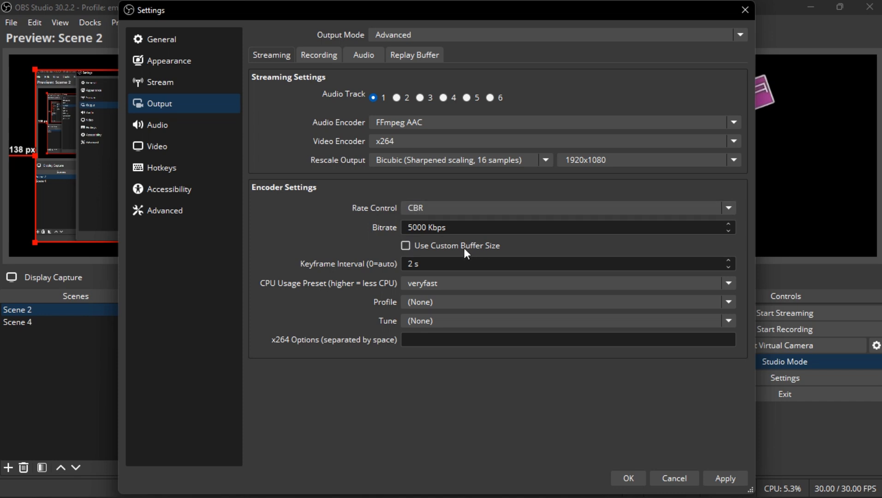
{"action": "left_click", "coordinate": [438, 211]}
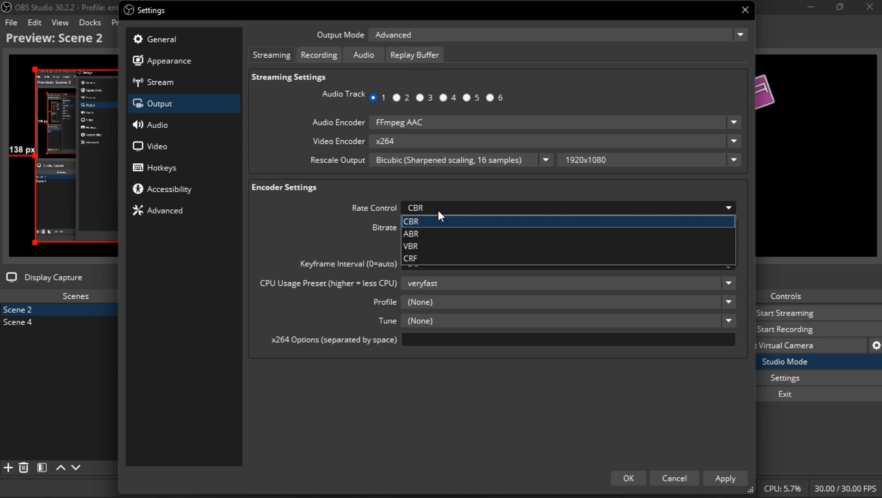
{"action": "left_click", "coordinate": [438, 212]}
Step: Switch to the browser and look up the bitrate encoding requirement in YouTube Help's encoder settings
{"action": "mouse_move", "coordinate": [302, 496]}
{"action": "left_click", "coordinate": [352, 483]}
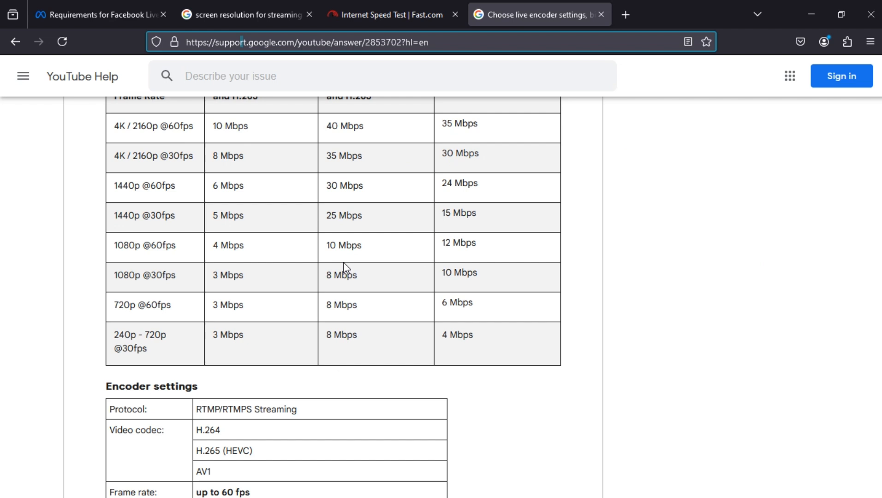
{"action": "scroll", "coordinate": [347, 323], "scroll_direction": "down", "scroll_amount": 7}
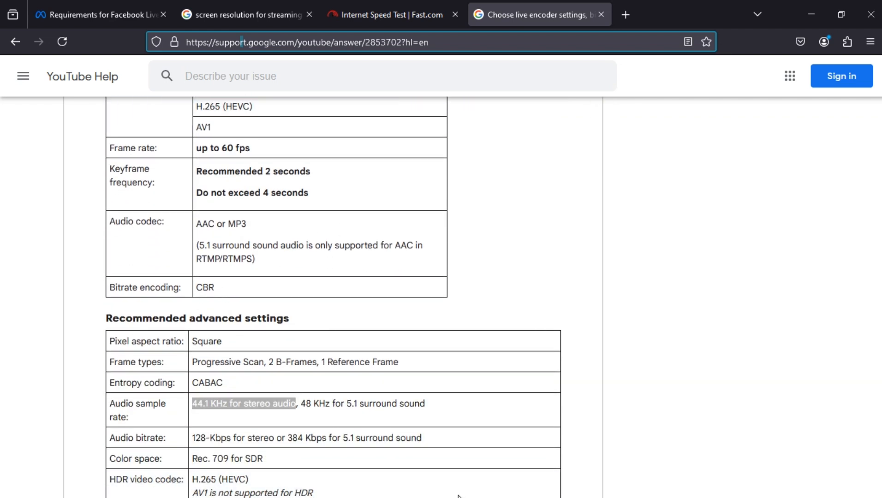
Step: Go back to OBS Studio and compare the CBR, ABR, VBR and CRF rate control options, leaving CBR selected
{"action": "key", "text": "super"}
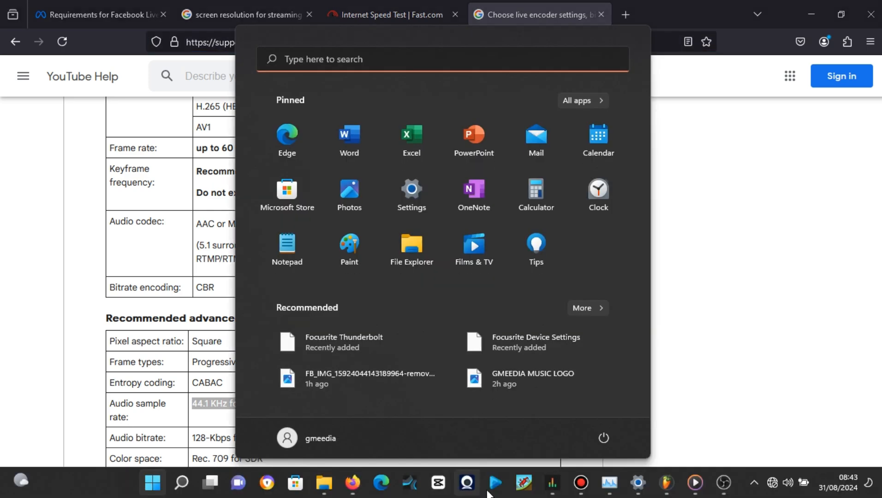
{"action": "left_click", "coordinate": [724, 489]}
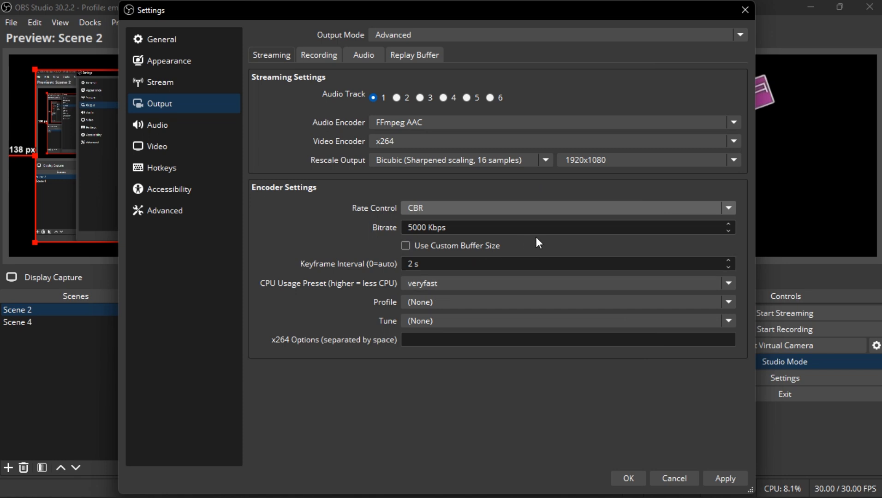
{"action": "left_click", "coordinate": [537, 210]}
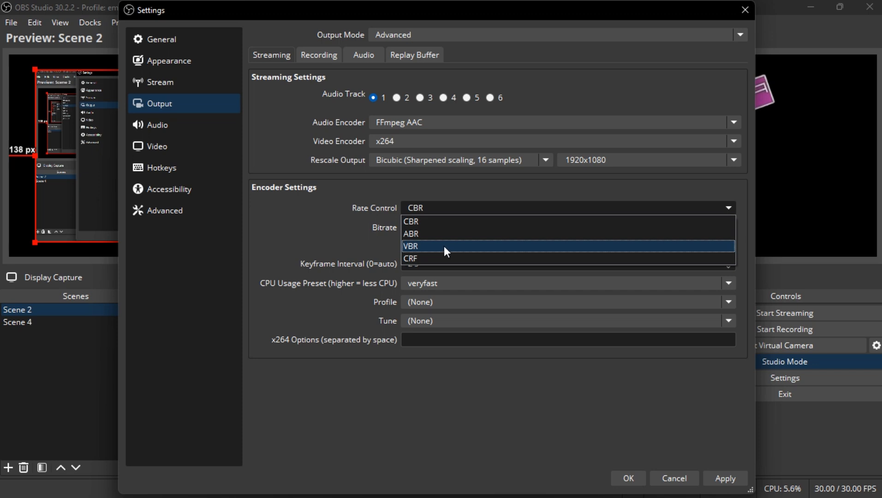
{"action": "key", "text": "Escape"}
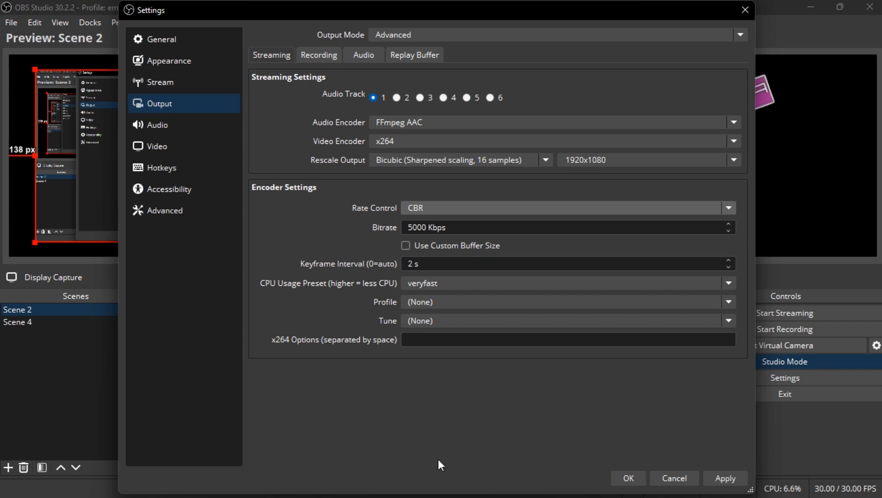
Step: Switch to the browser and review the encoder requirements on the YouTube Help page and the Facebook Live requirements page
{"action": "key", "text": "super"}
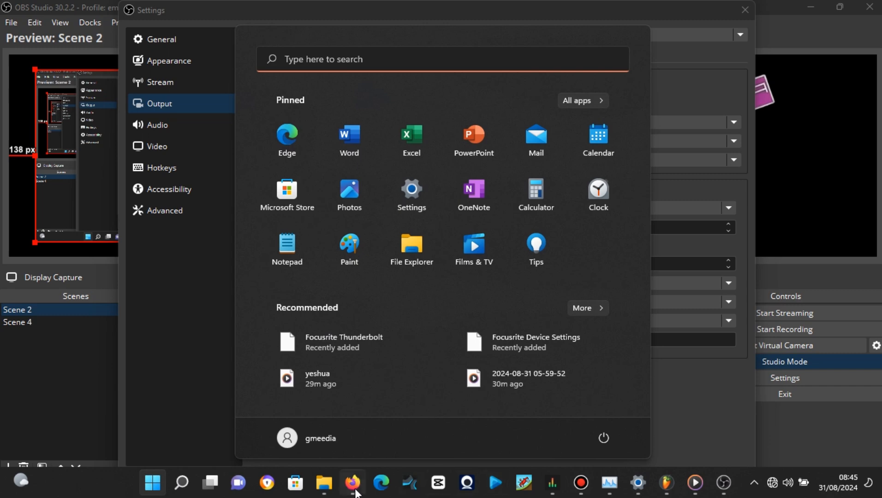
{"action": "key", "text": "super"}
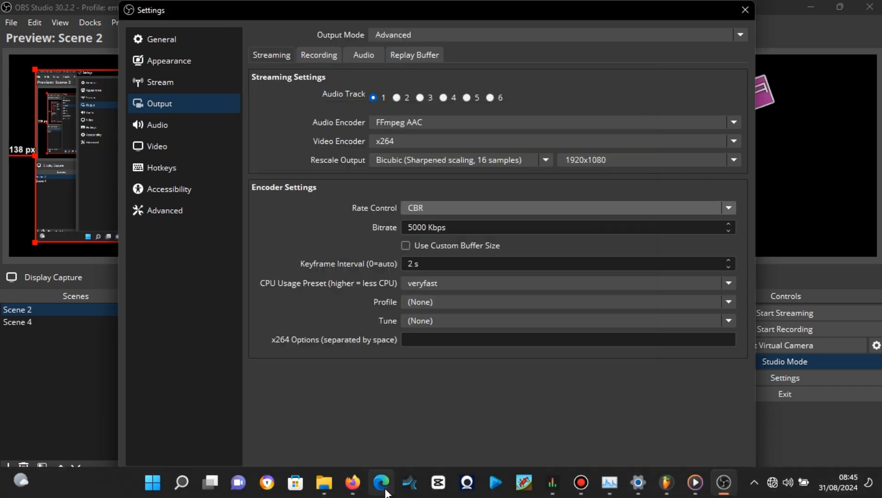
{"action": "left_click", "coordinate": [352, 482]}
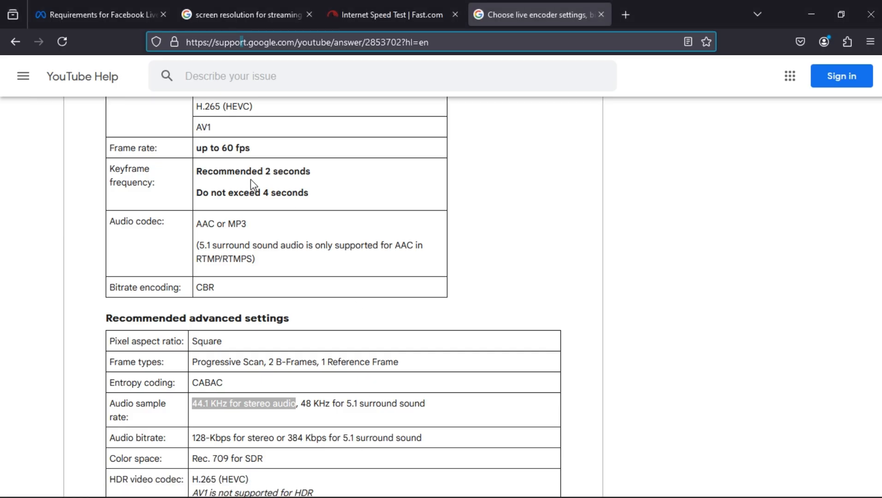
{"action": "scroll", "coordinate": [251, 185], "scroll_direction": "up", "scroll_amount": 10}
{"action": "scroll", "coordinate": [261, 187], "scroll_direction": "down", "scroll_amount": 15}
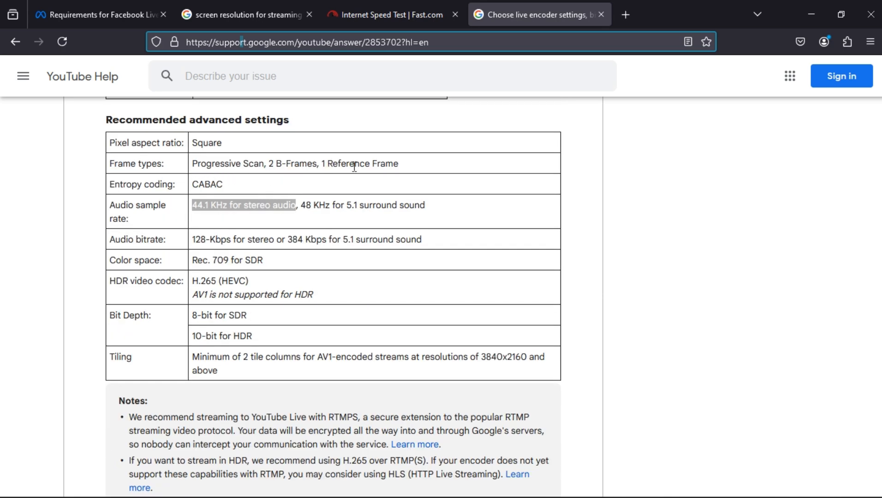
{"action": "scroll", "coordinate": [302, 179], "scroll_direction": "up", "scroll_amount": 1}
{"action": "left_click", "coordinate": [157, 5]}
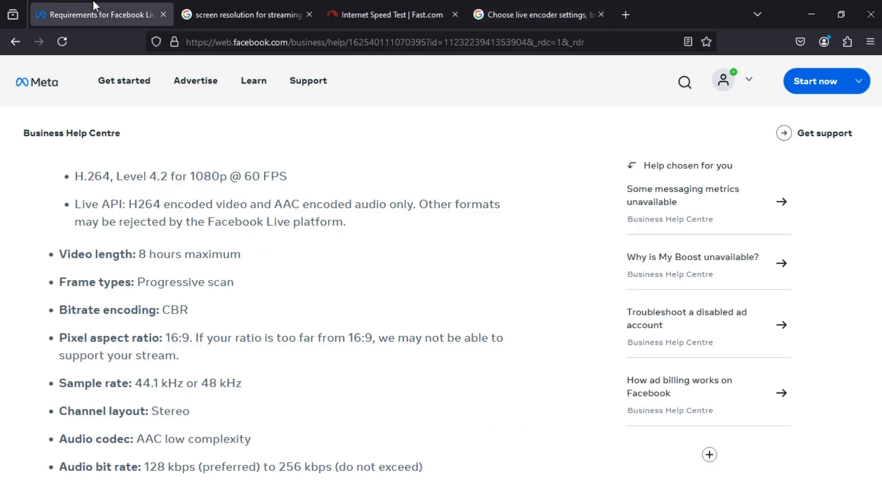
{"action": "scroll", "coordinate": [454, 301], "scroll_direction": "up", "scroll_amount": 5}
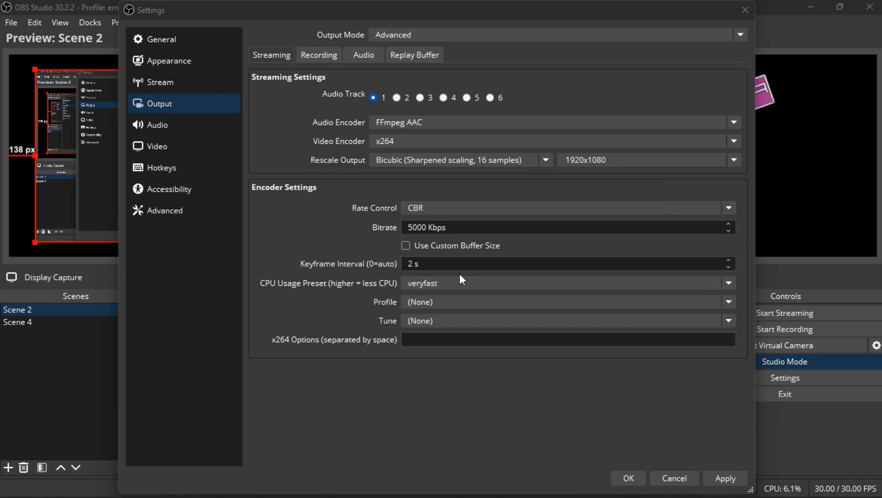
Step: In OBS Studio, check the x264 CPU usage preset, profile and tune choices, keeping veryfast for the preset and (None) for the others
{"action": "left_click", "coordinate": [461, 282]}
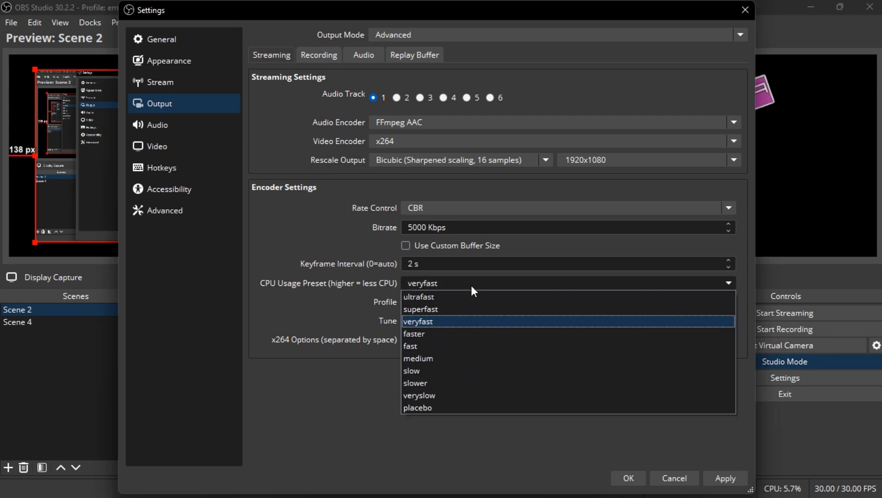
{"action": "left_click", "coordinate": [477, 321]}
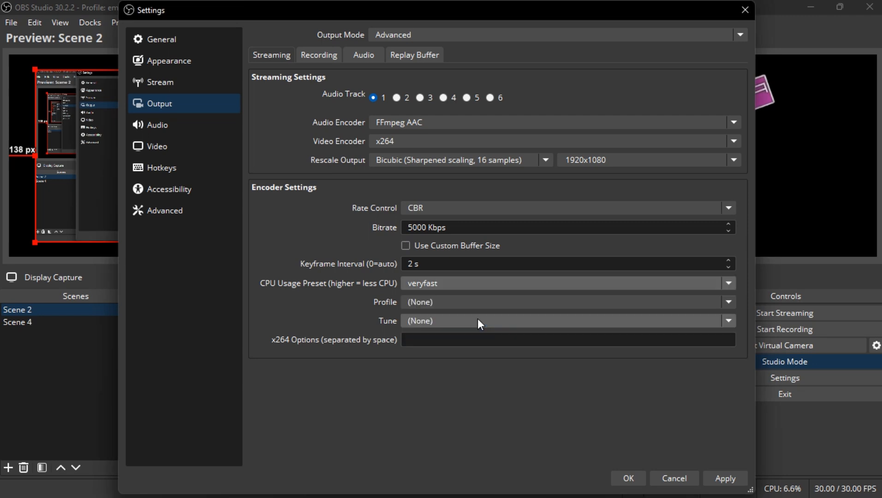
{"action": "left_click", "coordinate": [455, 303]}
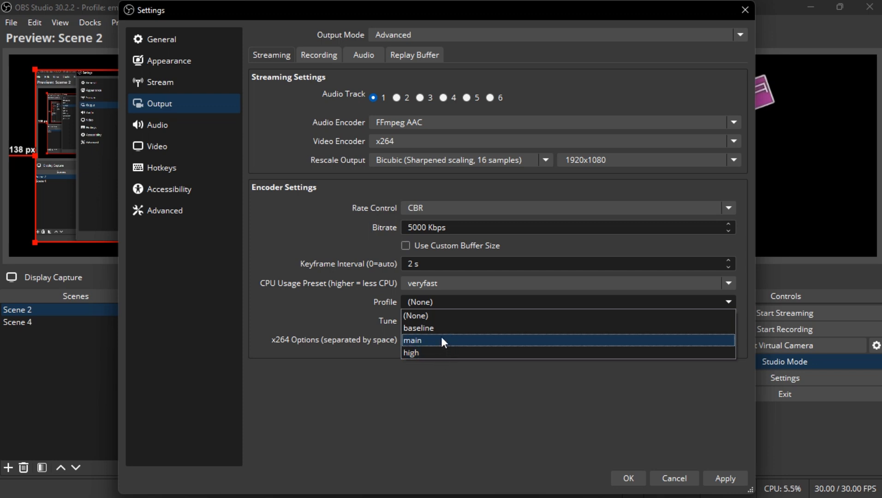
{"action": "left_click", "coordinate": [361, 307]}
{"action": "left_click", "coordinate": [422, 318]}
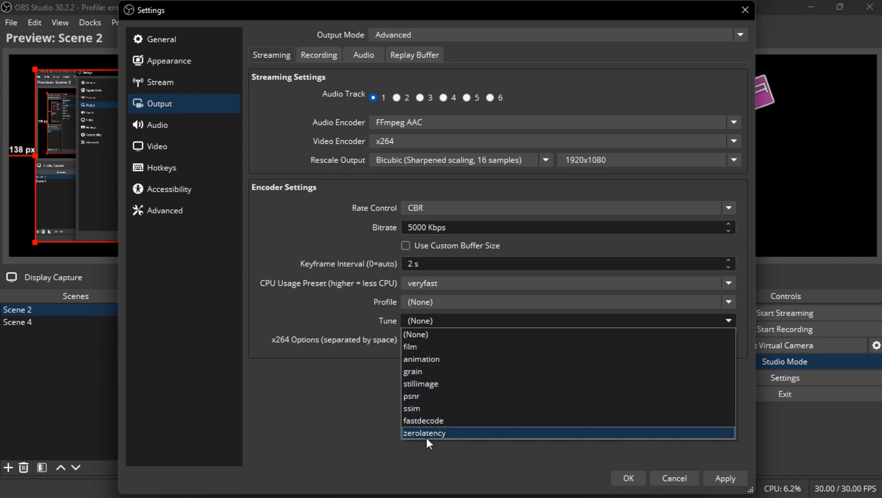
{"action": "left_click", "coordinate": [364, 411]}
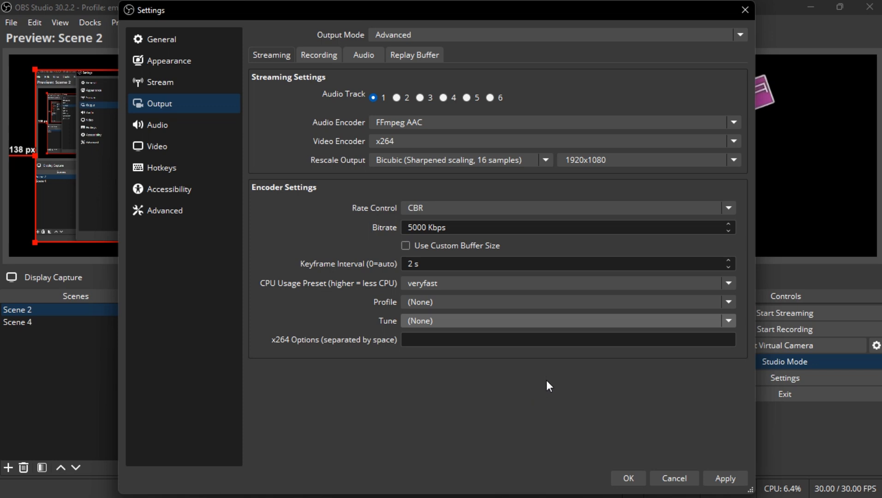
Step: Review the recording format and audio encoder choices against the streaming output, keeping Matroska Video (.mkv) and FFmpeg AAC
{"action": "left_click", "coordinate": [626, 319]}
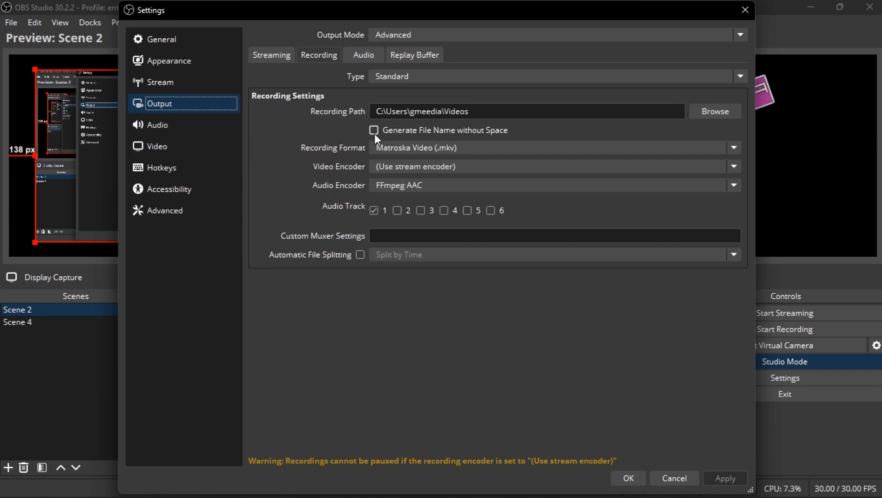
{"action": "left_click", "coordinate": [392, 151]}
{"action": "left_click", "coordinate": [394, 152]}
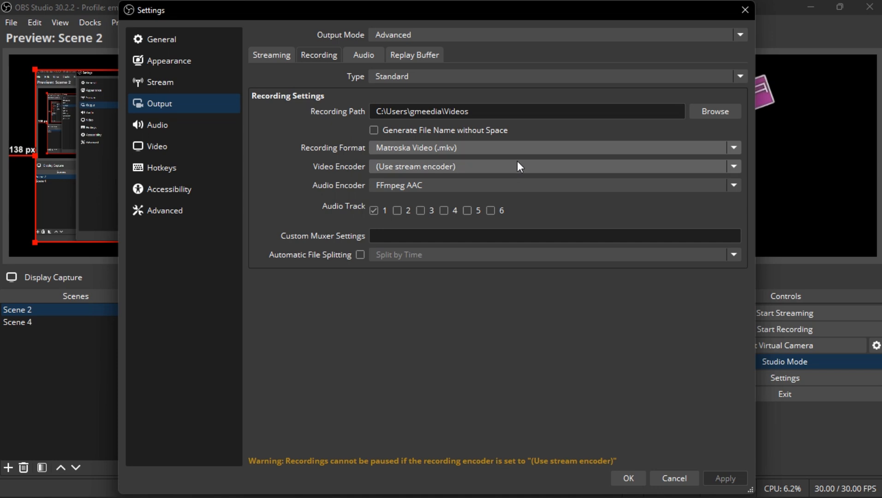
{"action": "left_click", "coordinate": [482, 197]}
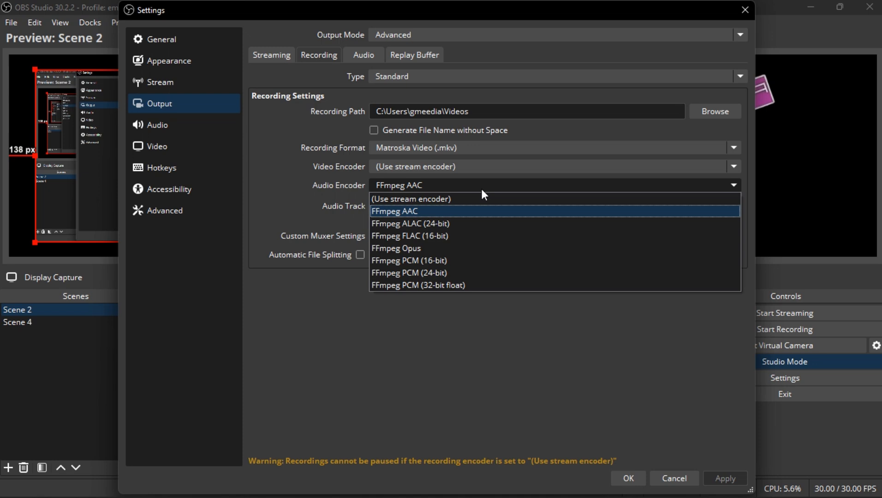
{"action": "left_click", "coordinate": [475, 183]}
{"action": "left_click", "coordinate": [279, 56]}
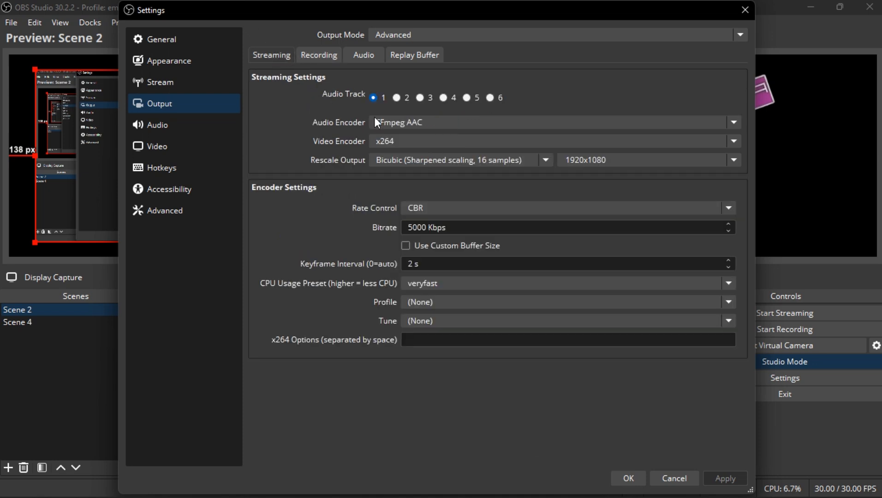
{"action": "left_click", "coordinate": [328, 57]}
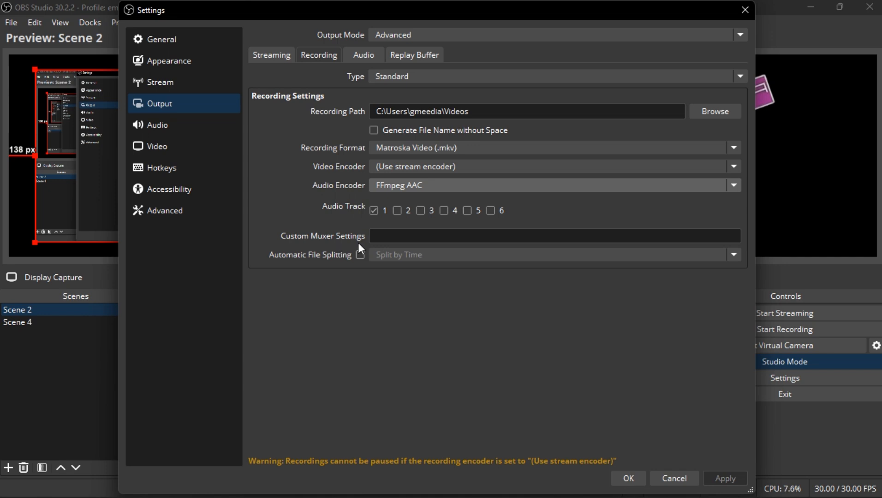
Step: Turn on automatic file splitting for recordings, check the available split methods, and turn it off again
{"action": "left_click", "coordinate": [360, 254]}
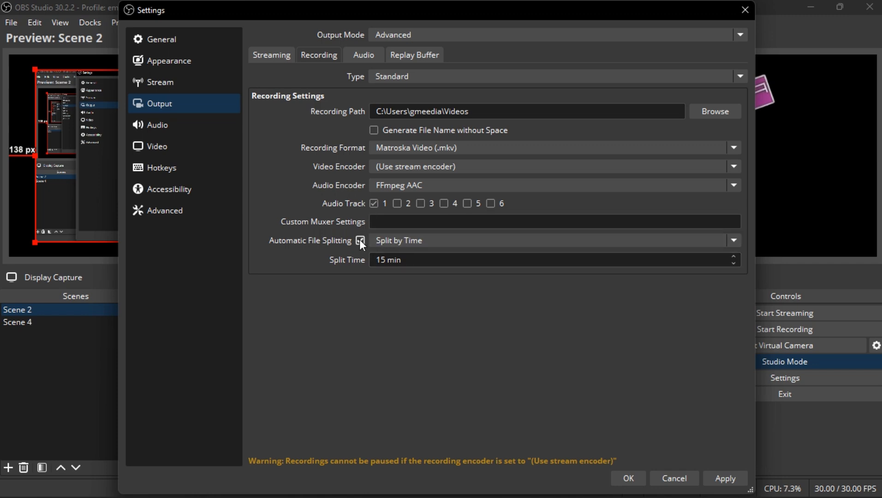
{"action": "left_click", "coordinate": [734, 240]}
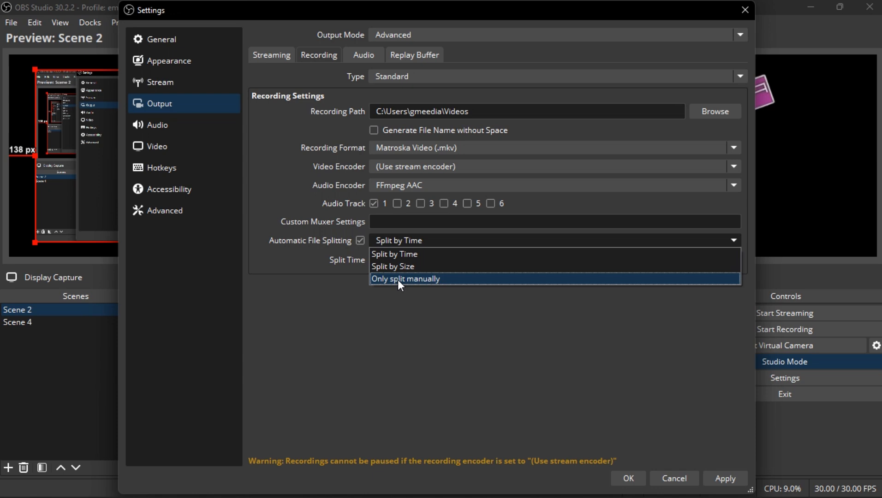
{"action": "left_click", "coordinate": [360, 242]}
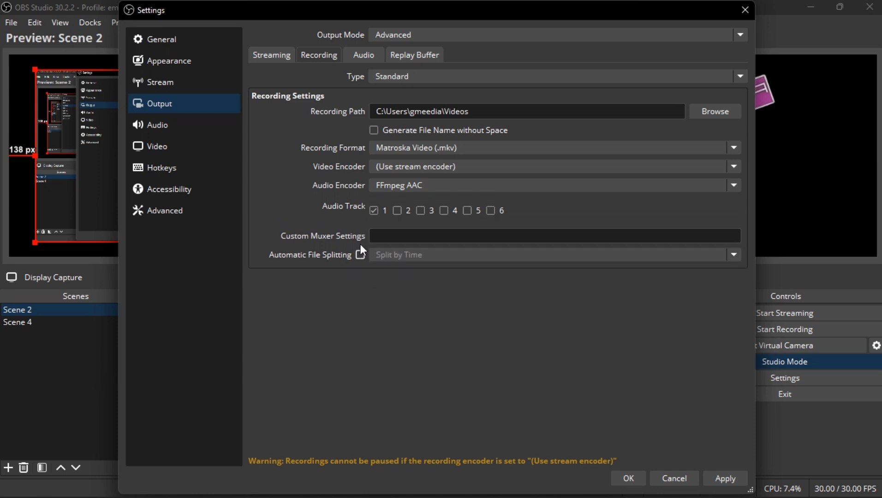
Step: Try the Custom Output (FFmpeg) recording type to view its settings, and return the type to Standard
{"action": "left_click", "coordinate": [422, 79]}
{"action": "left_click", "coordinate": [418, 102]}
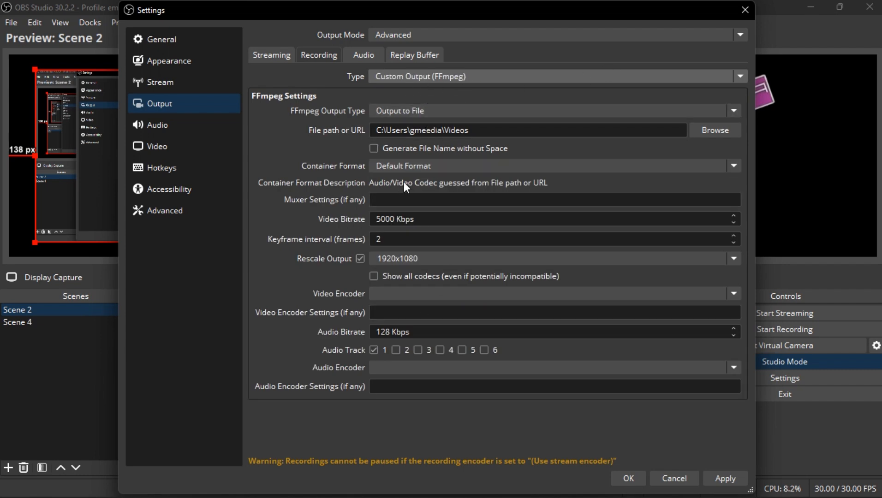
{"action": "left_click", "coordinate": [451, 76]}
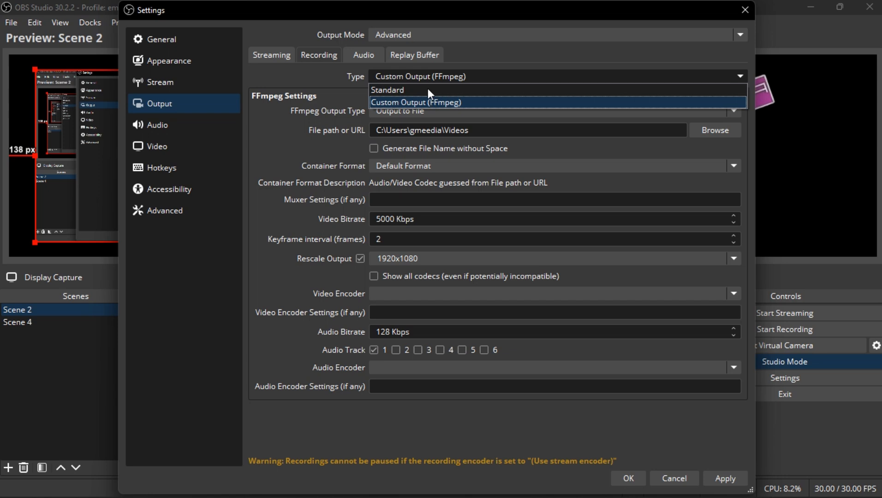
{"action": "left_click", "coordinate": [429, 89]}
Step: View the audio track bitrates and compare them with the audio requirements on the Facebook Live and YouTube Help pages in the browser
{"action": "left_click", "coordinate": [363, 56]}
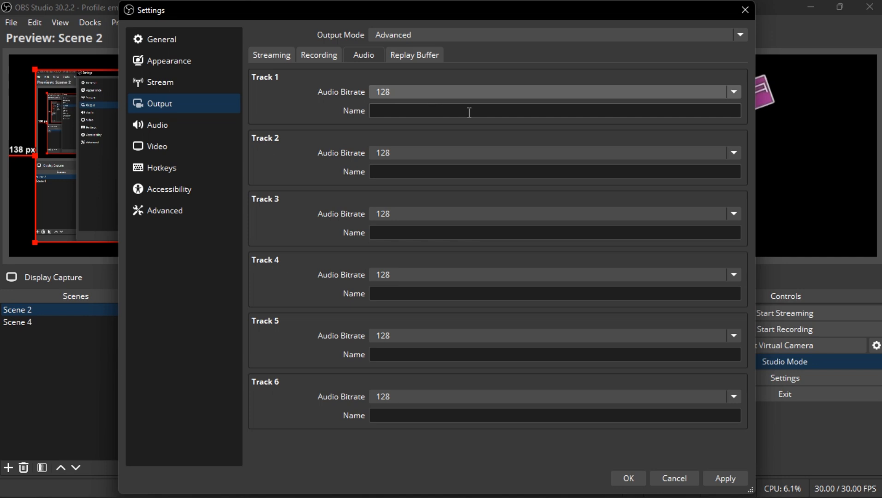
{"action": "mouse_move", "coordinate": [429, 497]}
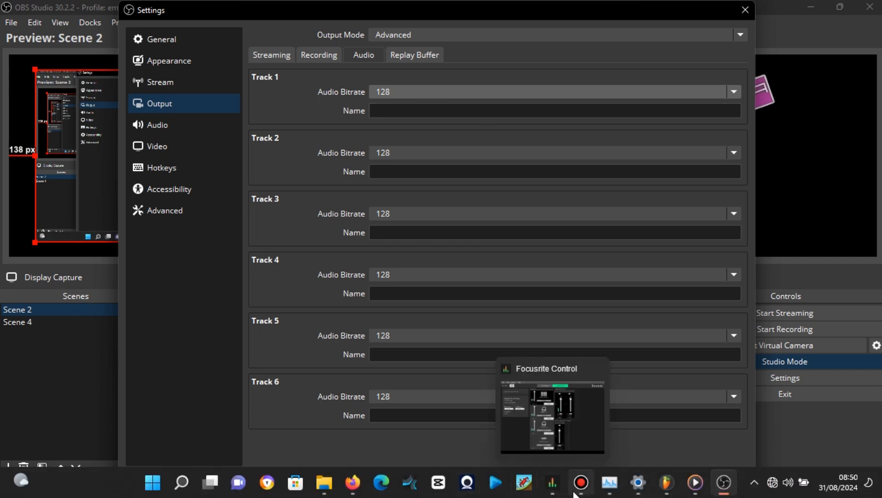
{"action": "left_click", "coordinate": [353, 482]}
{"action": "scroll", "coordinate": [198, 286], "scroll_direction": "down", "scroll_amount": 8}
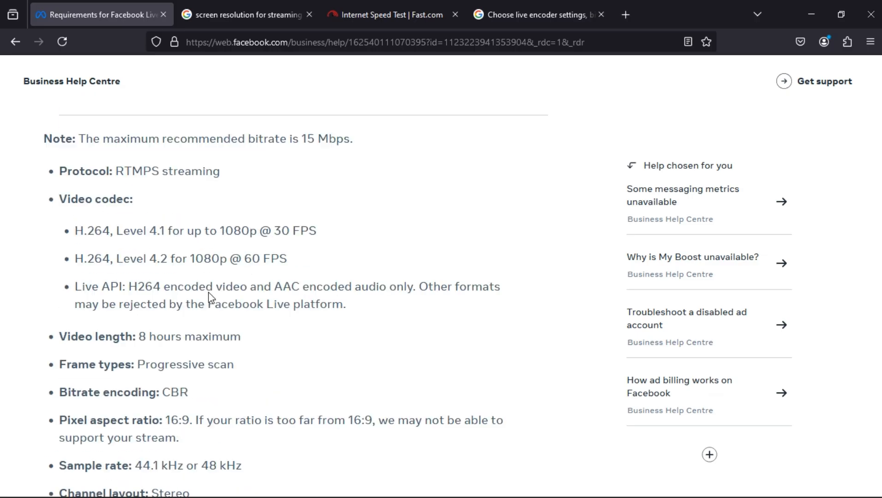
{"action": "scroll", "coordinate": [210, 304], "scroll_direction": "down", "scroll_amount": 4}
{"action": "scroll", "coordinate": [214, 305], "scroll_direction": "up", "scroll_amount": 6}
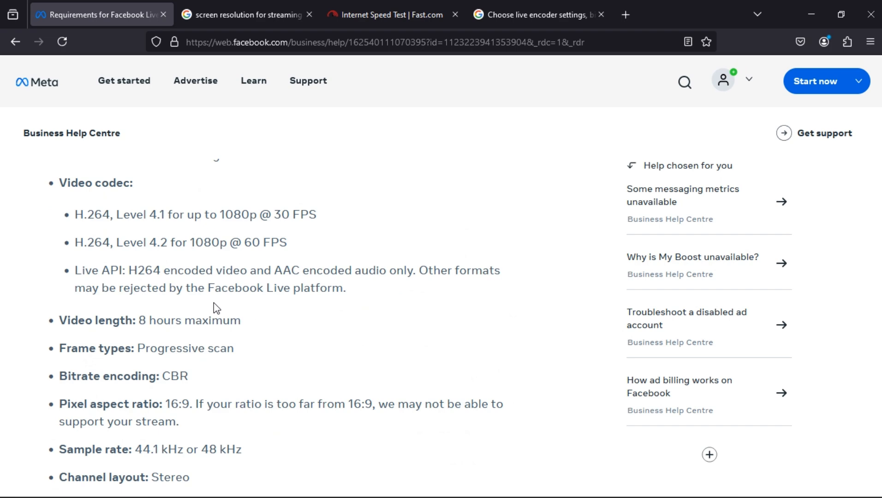
{"action": "scroll", "coordinate": [224, 306], "scroll_direction": "up", "scroll_amount": 5}
{"action": "scroll", "coordinate": [234, 315], "scroll_direction": "down", "scroll_amount": 10}
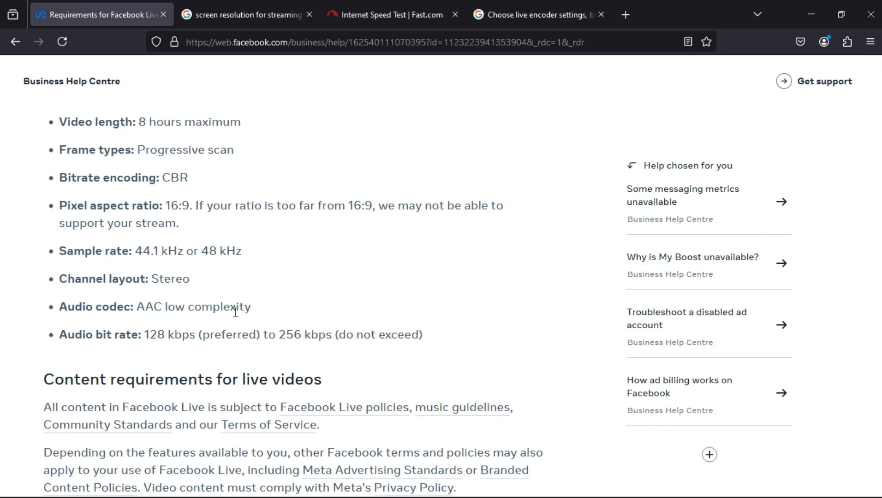
{"action": "scroll", "coordinate": [239, 326], "scroll_direction": "up", "scroll_amount": 4}
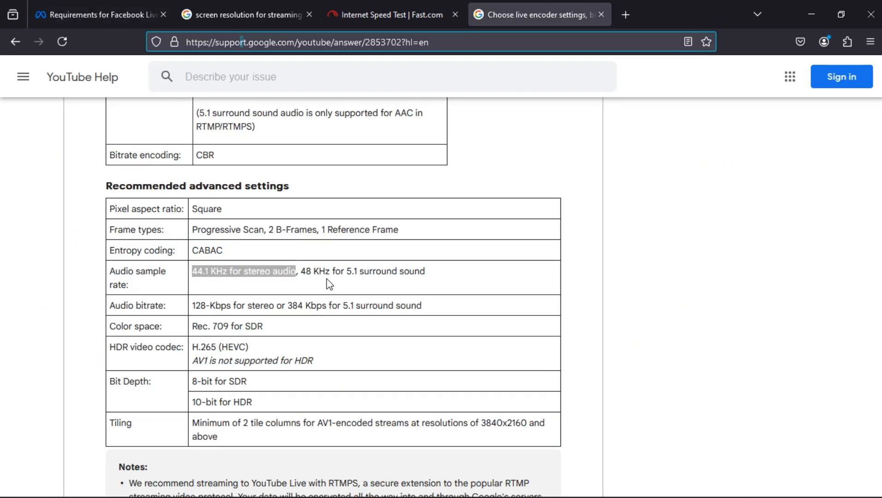
{"action": "scroll", "coordinate": [328, 280], "scroll_direction": "down", "scroll_amount": 1}
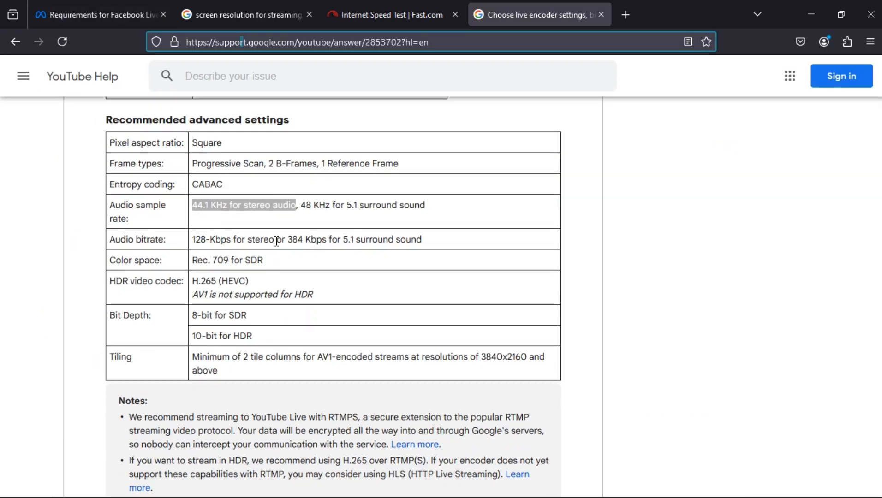
{"action": "mouse_move", "coordinate": [462, 497]}
{"action": "mouse_move", "coordinate": [581, 494]}
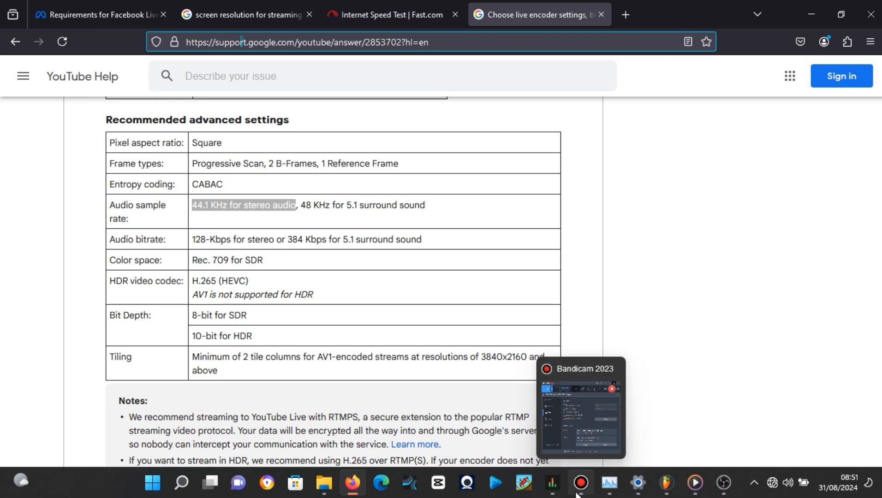
Step: Go back to OBS Studio and enable the replay buffer, keeping the maximum replay time at 60 s, and save the settings
{"action": "left_click", "coordinate": [722, 485]}
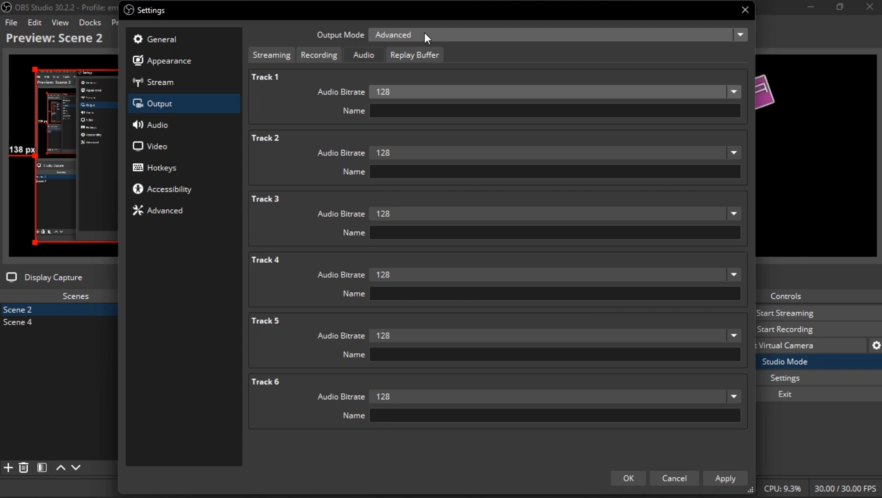
{"action": "left_click", "coordinate": [417, 59]}
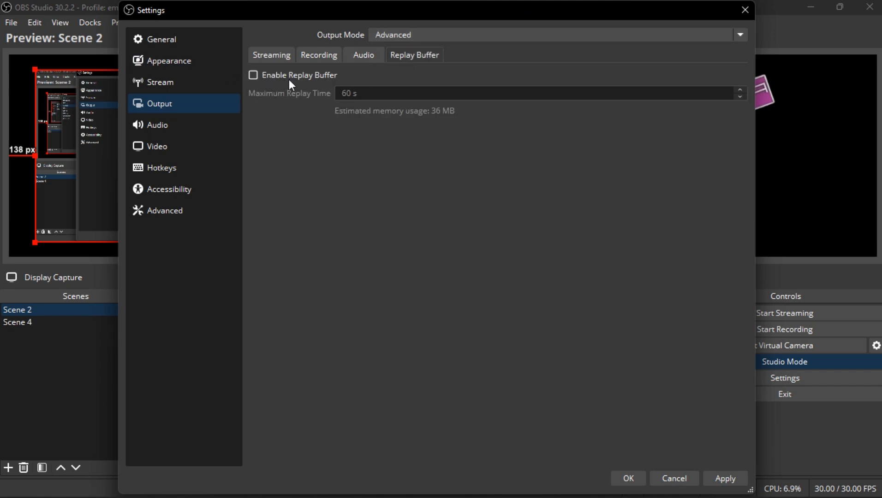
{"action": "left_click", "coordinate": [257, 77]}
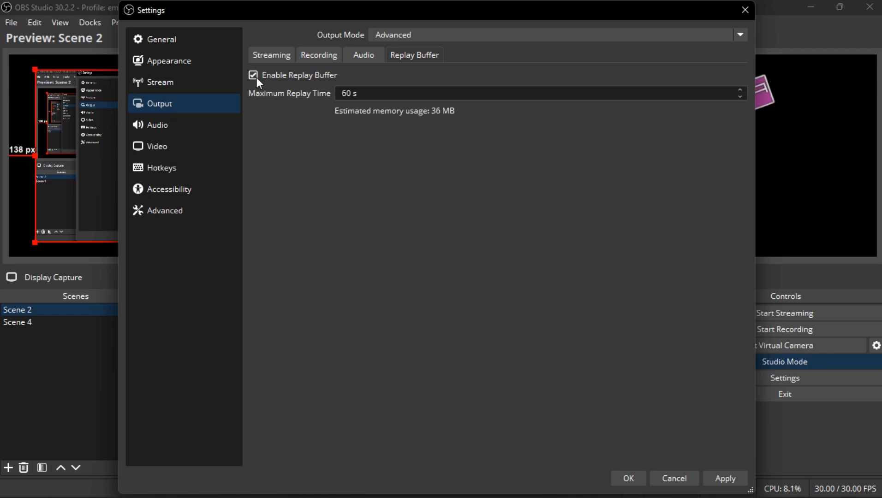
{"action": "left_click", "coordinate": [349, 95]}
{"action": "left_click_drag", "start_coordinate": [351, 95], "coordinate": [328, 91]}
{"action": "left_click", "coordinate": [636, 478]}
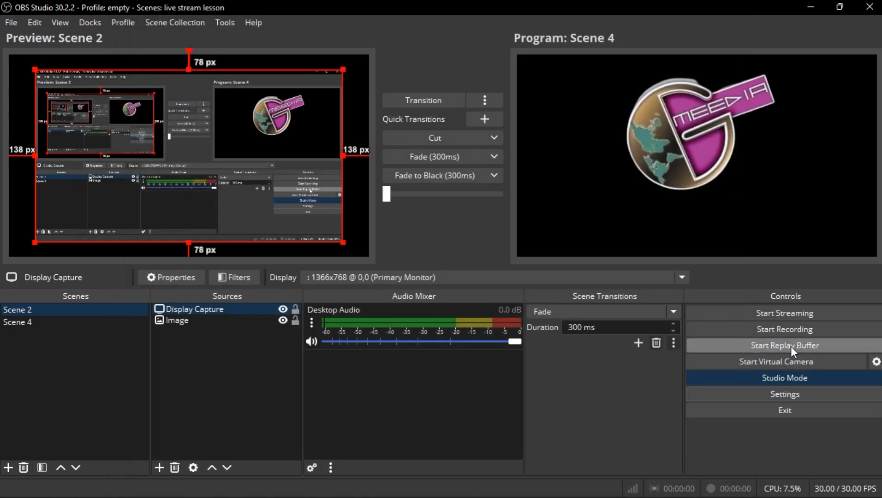
Step: Run a short recording with the replay buffer active, save a replay, and check the resulting files in the Videos folder
{"action": "left_click", "coordinate": [784, 335]}
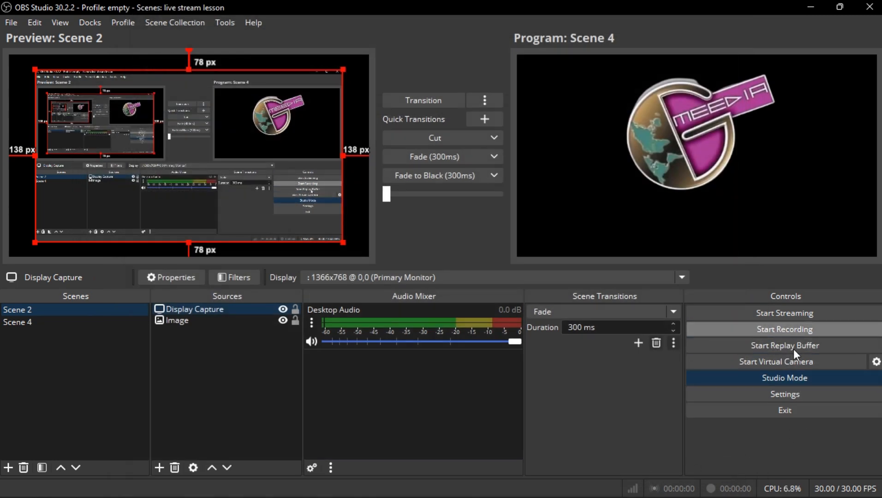
{"action": "left_click", "coordinate": [787, 350]}
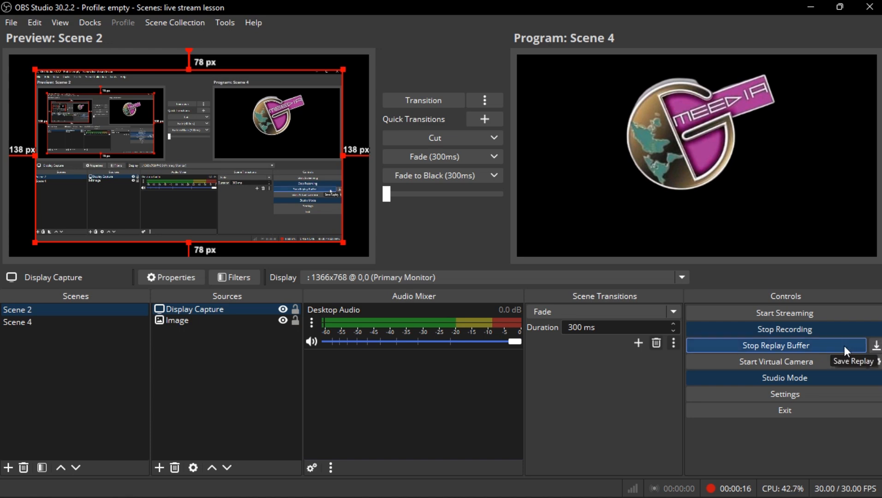
{"action": "left_click", "coordinate": [805, 344]}
{"action": "left_click", "coordinate": [797, 331]}
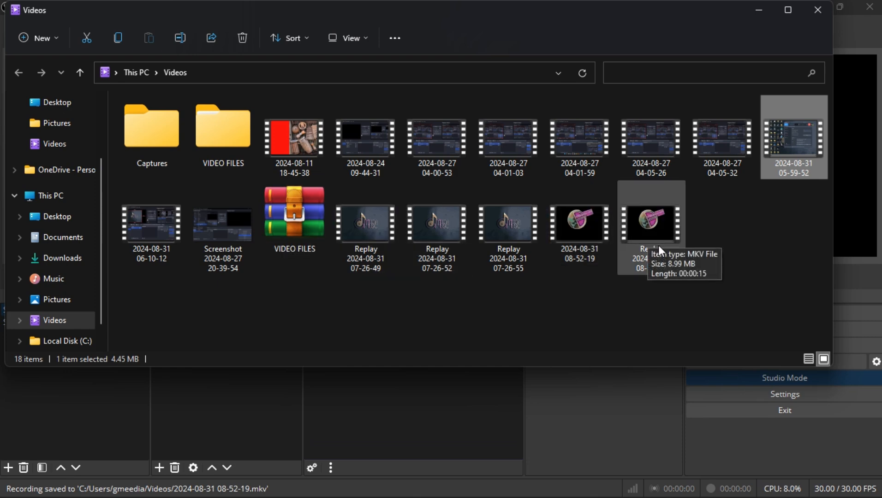
{"action": "left_click", "coordinate": [757, 10]}
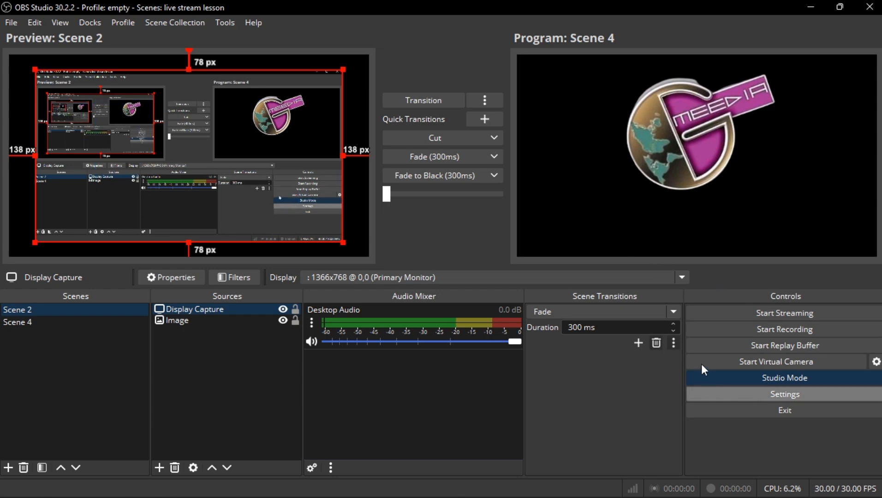
Step: Reopen the settings and look over the replay buffer options and the stream service destination
{"action": "left_click", "coordinate": [706, 393]}
{"action": "left_click", "coordinate": [187, 101]}
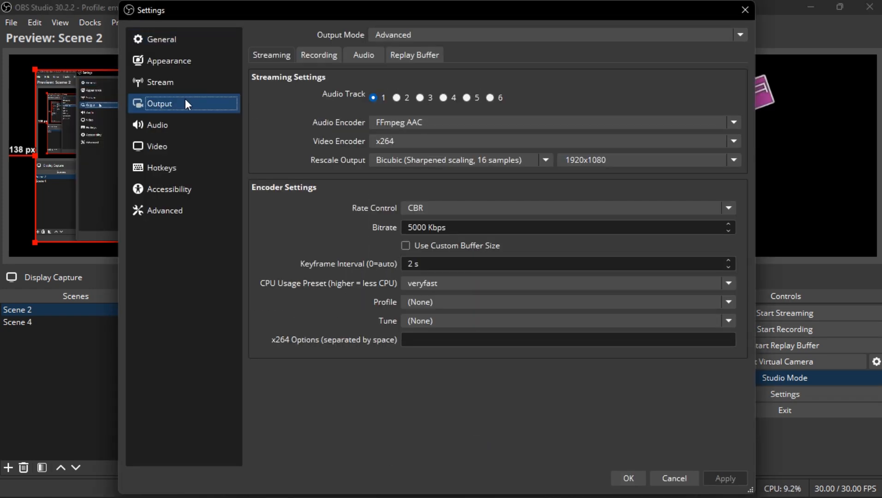
{"action": "left_click", "coordinate": [412, 61]}
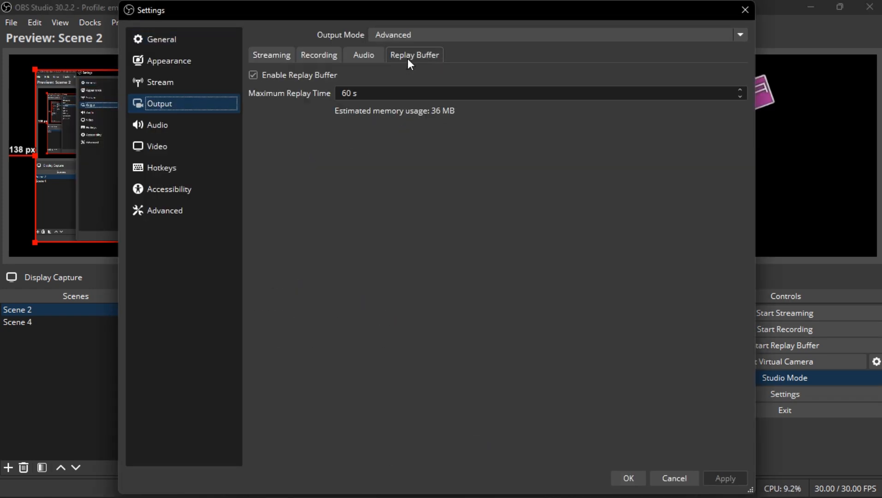
{"action": "left_click", "coordinate": [185, 80]}
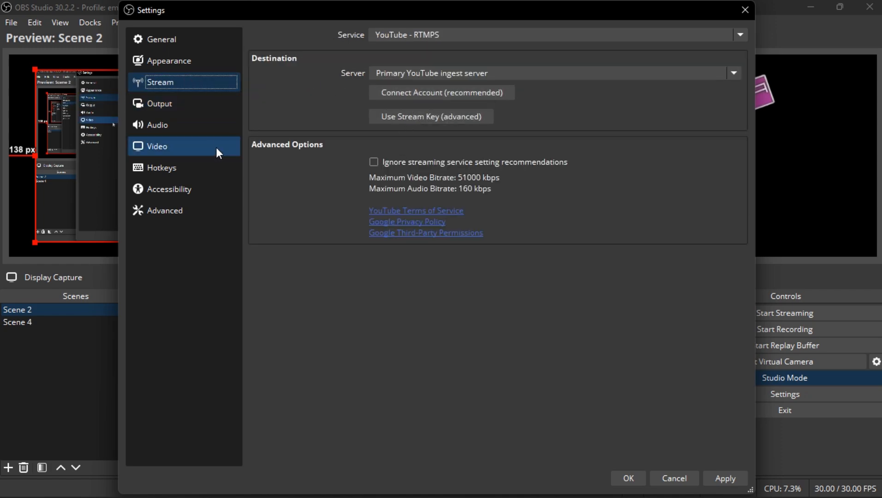